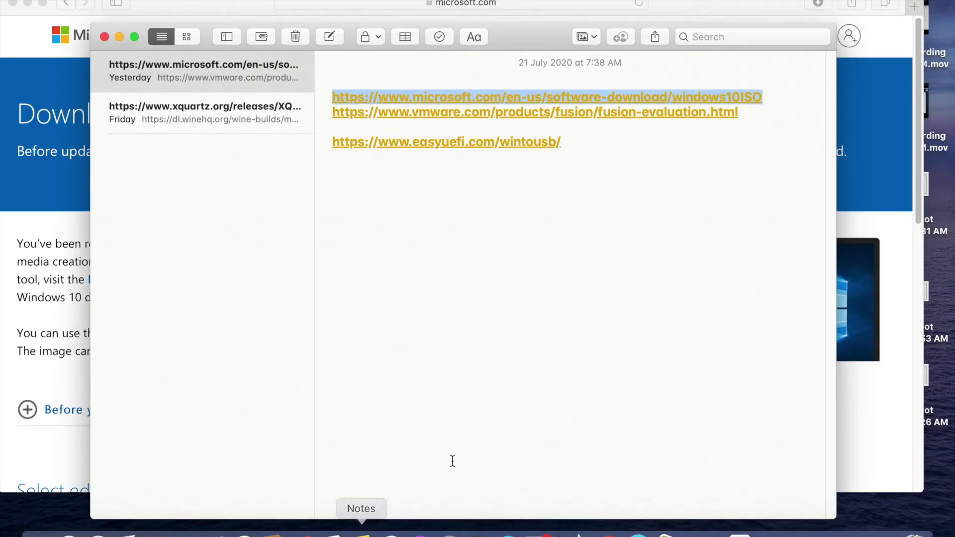
Copy the Microsoft Windows 10 ISO download link from the saved URLs note
{"action": "right_click", "coordinate": [595, 100]}
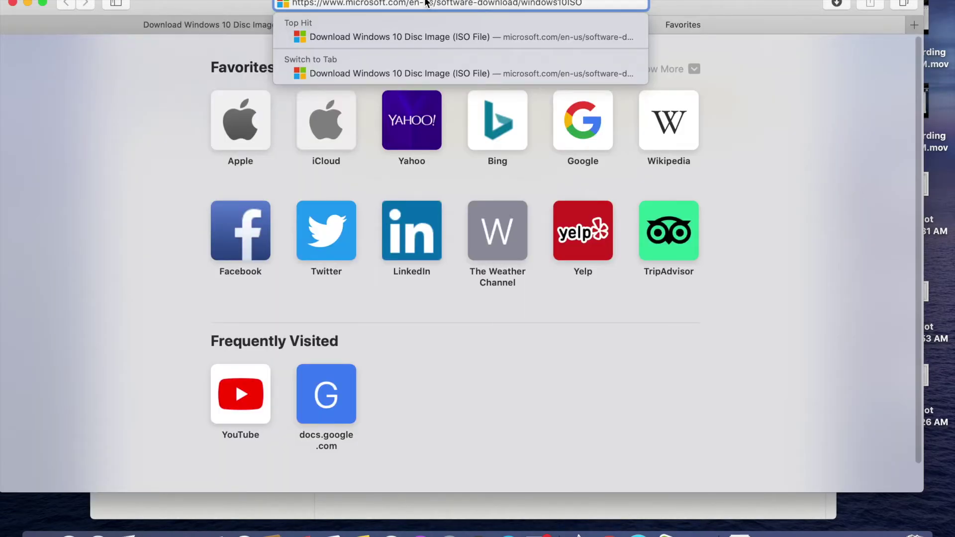
Load the Microsoft download page and confirm Windows 10 as the edition
{"action": "key", "text": "Return"}
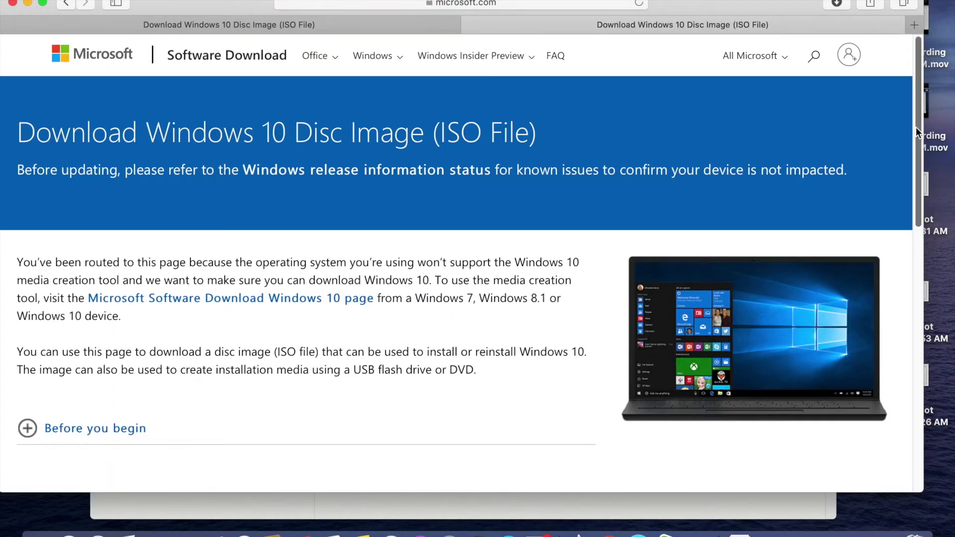
{"action": "left_click_drag", "start_coordinate": [916, 131], "coordinate": [935, 250]}
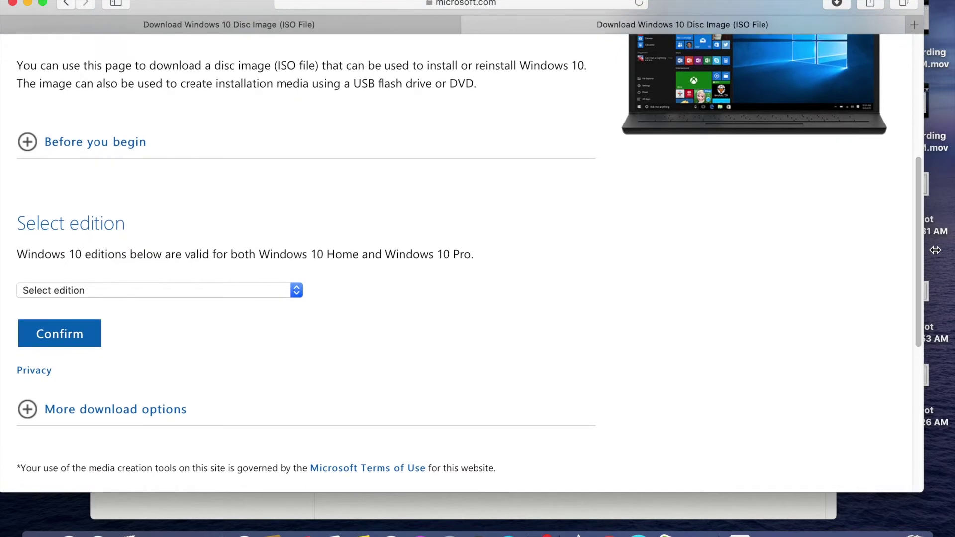
{"action": "left_click", "coordinate": [297, 294]}
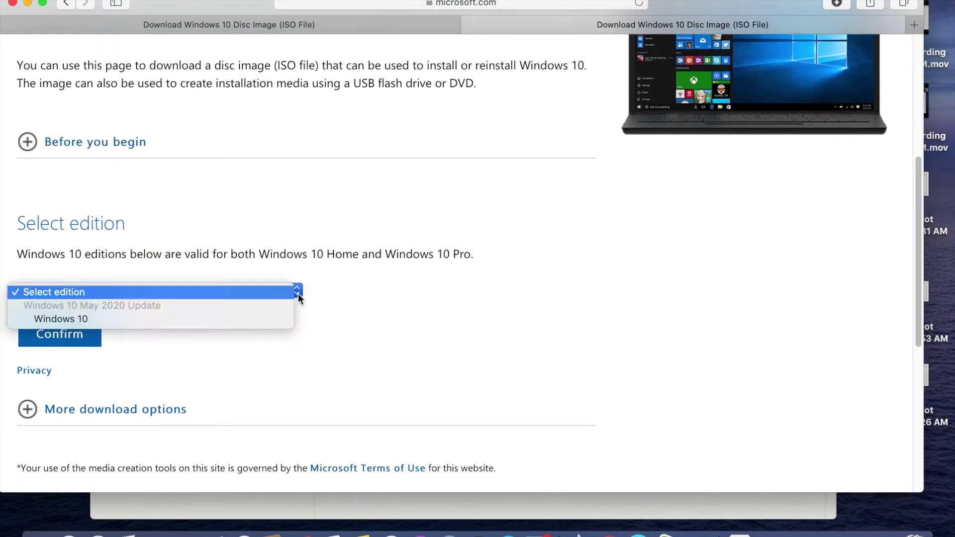
{"action": "left_click", "coordinate": [144, 319]}
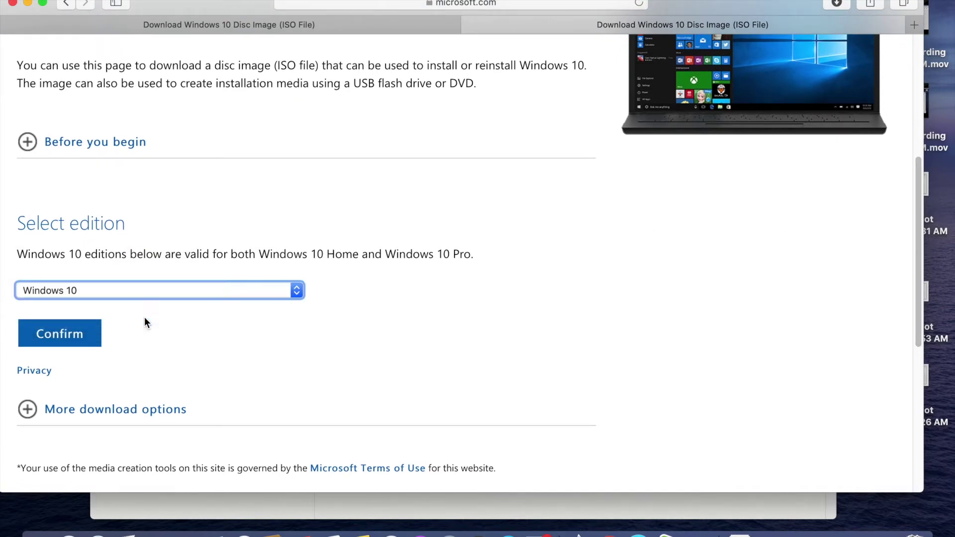
{"action": "left_click", "coordinate": [62, 333]}
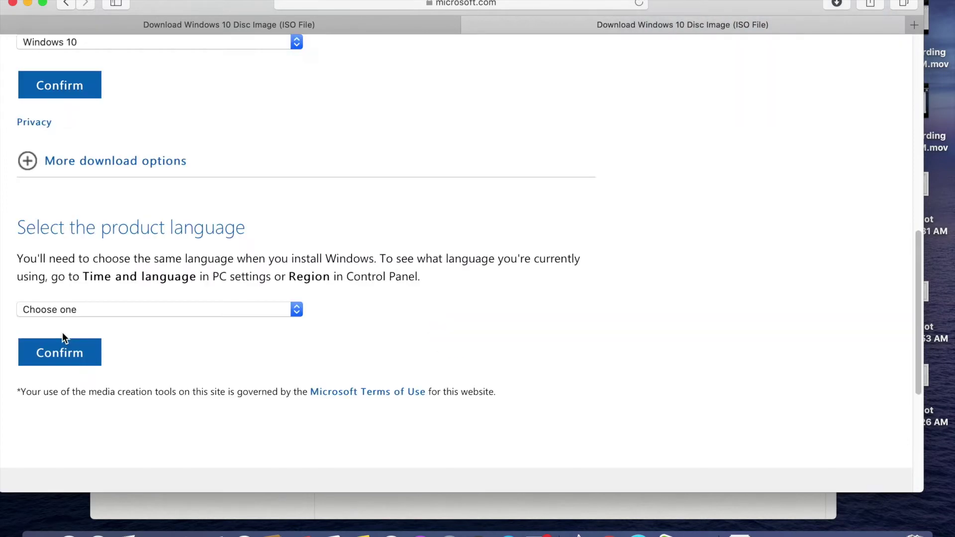
Confirm English and start the 64-bit ISO download, allowing downloads from microsoft.com
{"action": "left_click", "coordinate": [111, 308]}
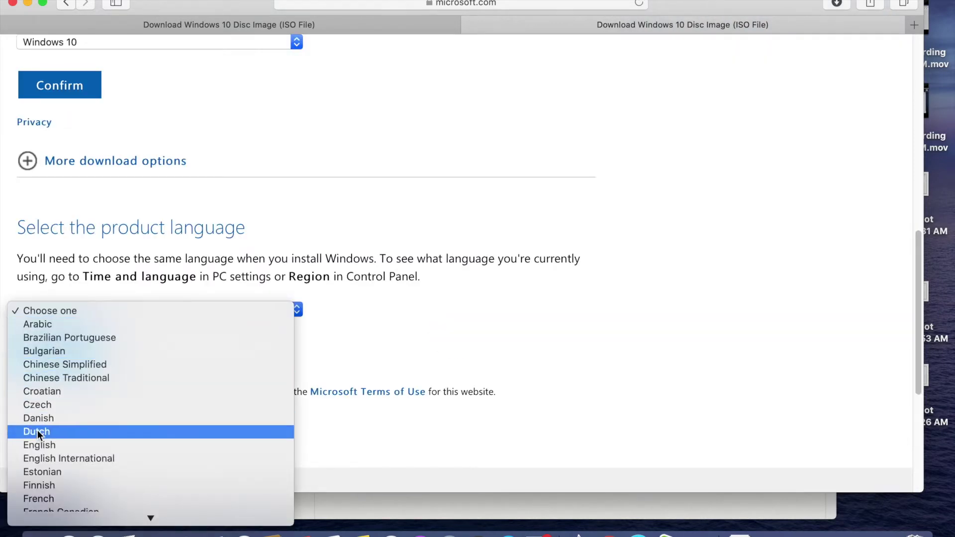
{"action": "key", "text": "Escape"}
{"action": "left_click", "coordinate": [64, 355]}
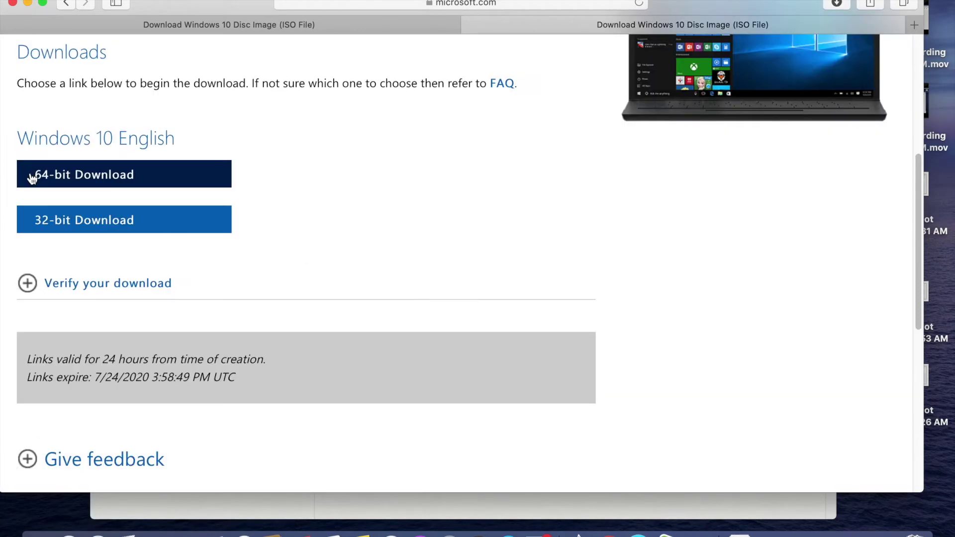
{"action": "left_click", "coordinate": [77, 174]}
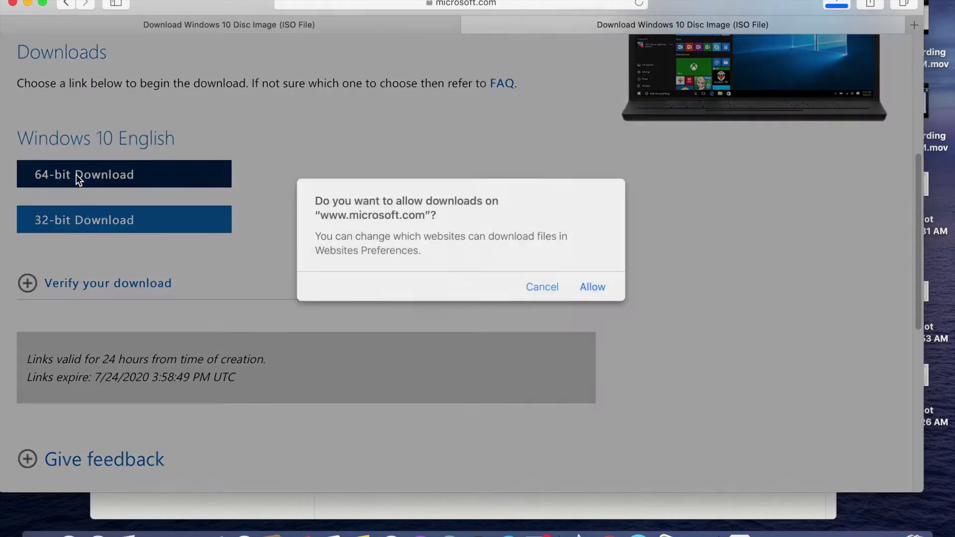
{"action": "left_click", "coordinate": [609, 287]}
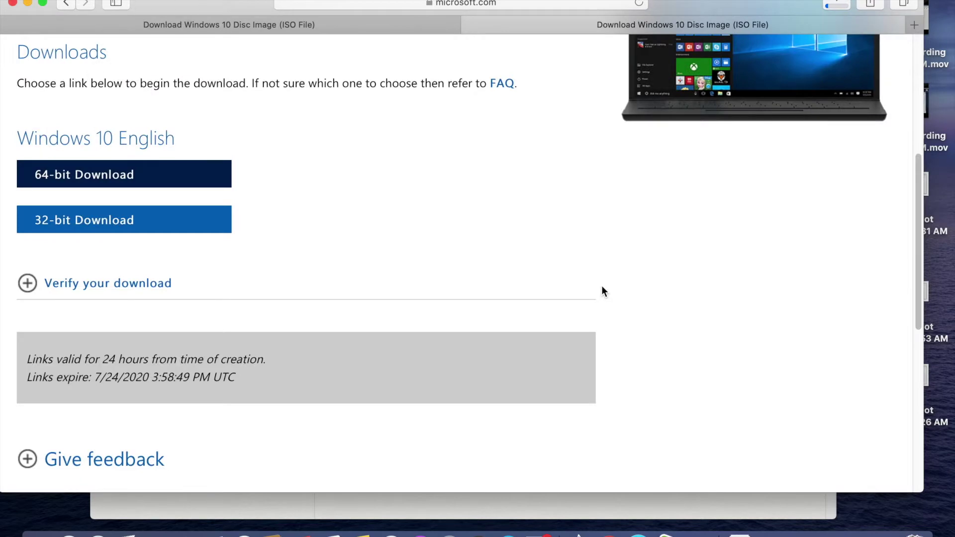
Check the ISO download progress, then select the VMware Fusion evaluation URL in Notes
{"action": "left_click", "coordinate": [835, 7]}
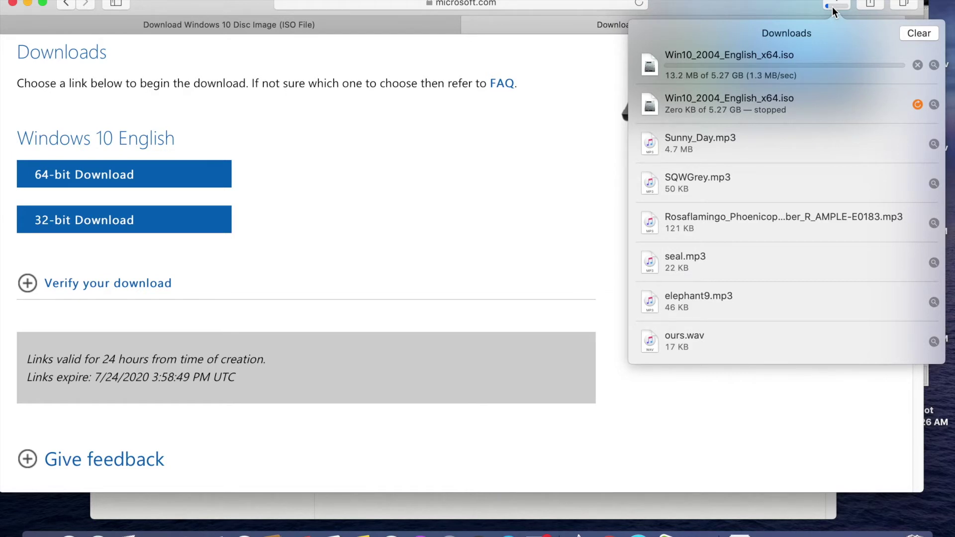
{"action": "left_click", "coordinate": [464, 157]}
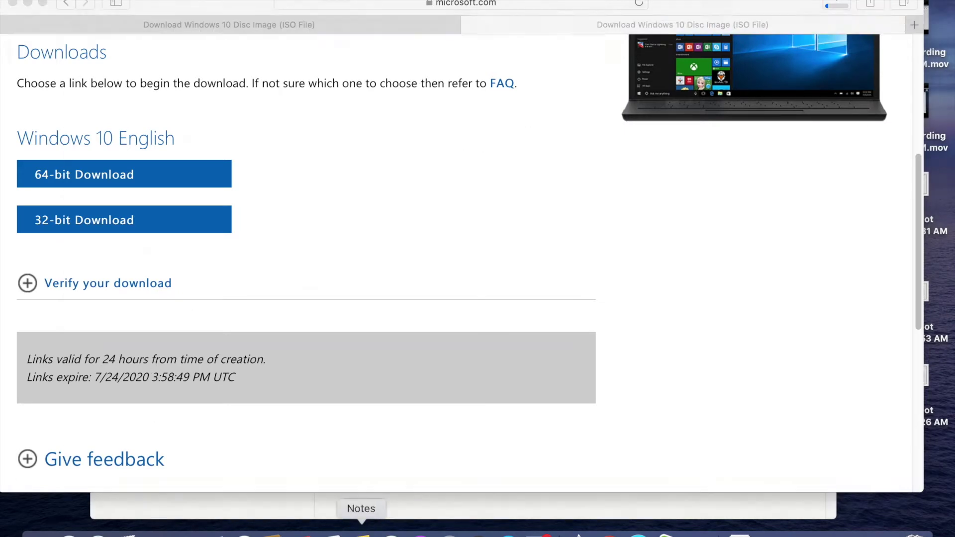
{"action": "left_click", "coordinate": [358, 531]}
{"action": "left_click_drag", "start_coordinate": [747, 118], "coordinate": [324, 115]}
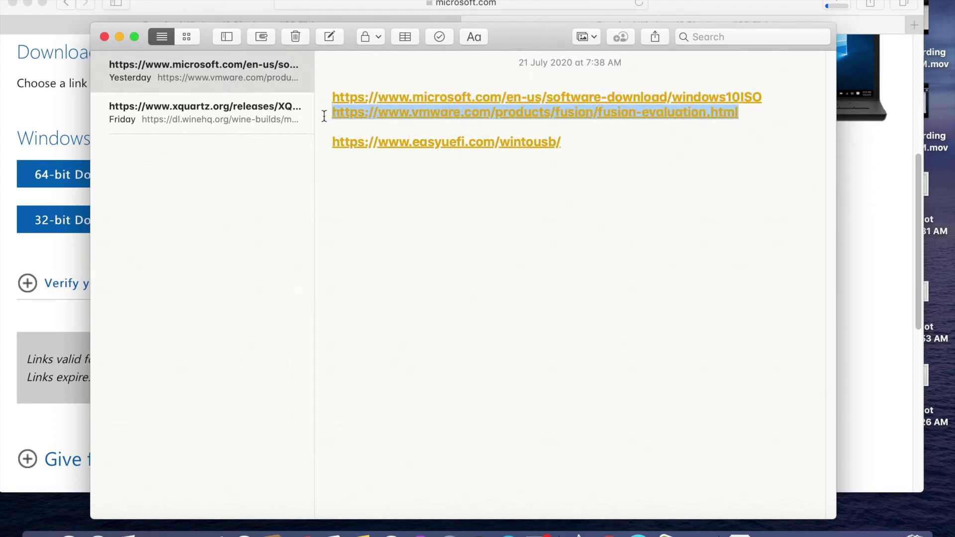
Copy the VMware Fusion URL and load it in a new Safari tab
{"action": "right_click", "coordinate": [372, 114]}
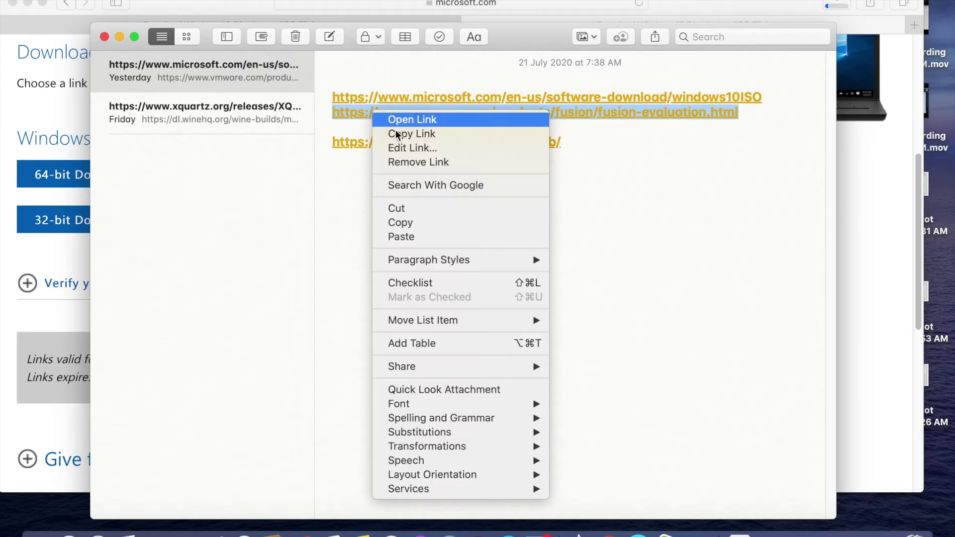
{"action": "left_click", "coordinate": [419, 223]}
{"action": "left_click", "coordinate": [698, 3]}
{"action": "left_click", "coordinate": [915, 25]}
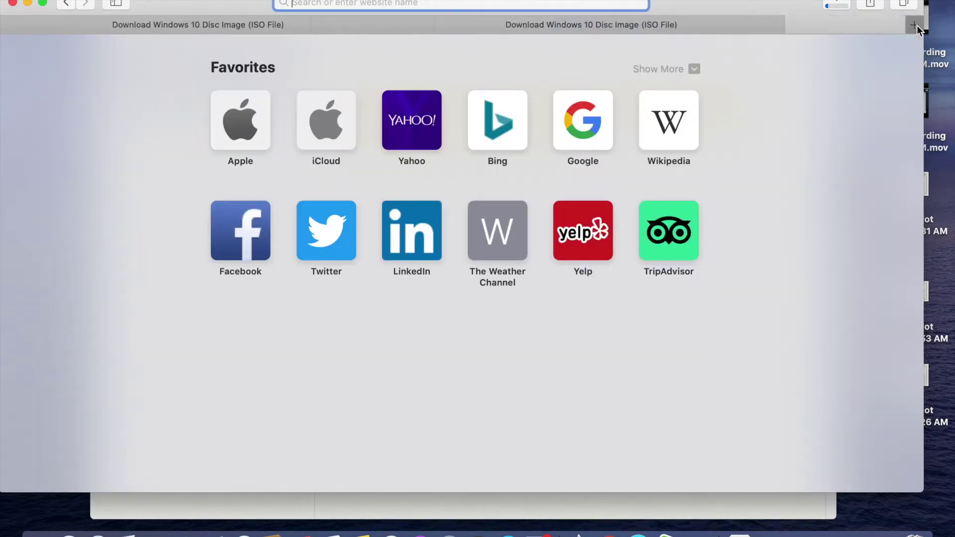
{"action": "key", "text": "super+v"}
{"action": "key", "text": "Return"}
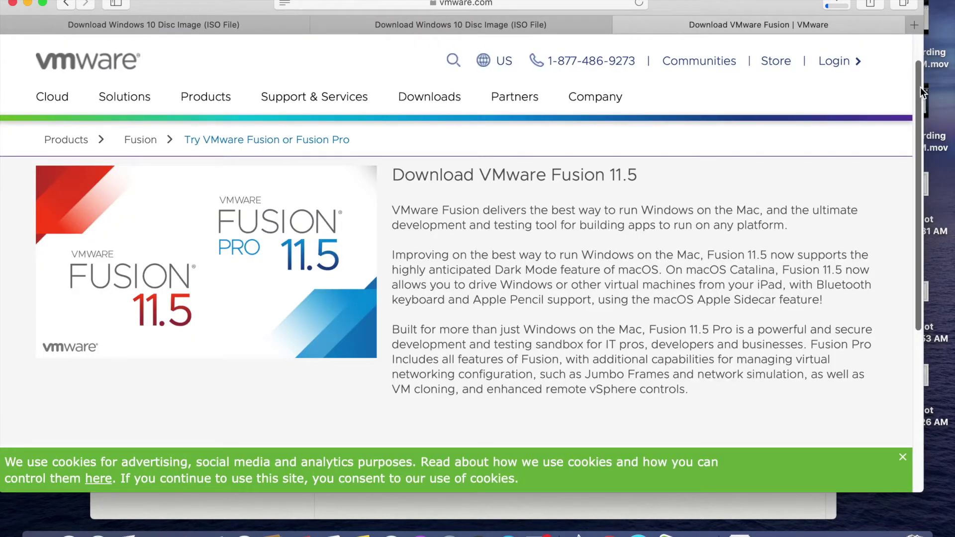
Download the Fusion 11.5 Pro trial, allowing downloads from vmware.com
{"action": "left_click_drag", "start_coordinate": [920, 88], "coordinate": [920, 184]}
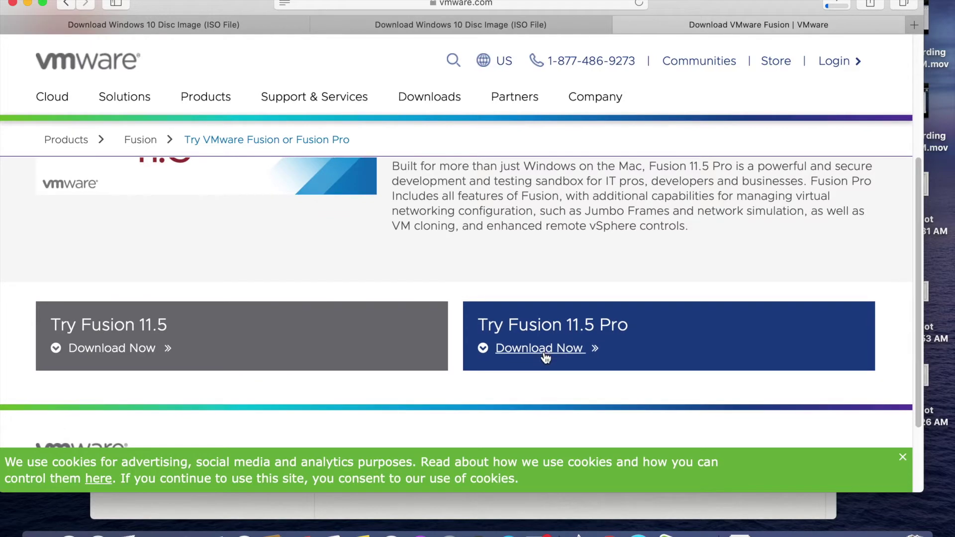
{"action": "left_click", "coordinate": [544, 352]}
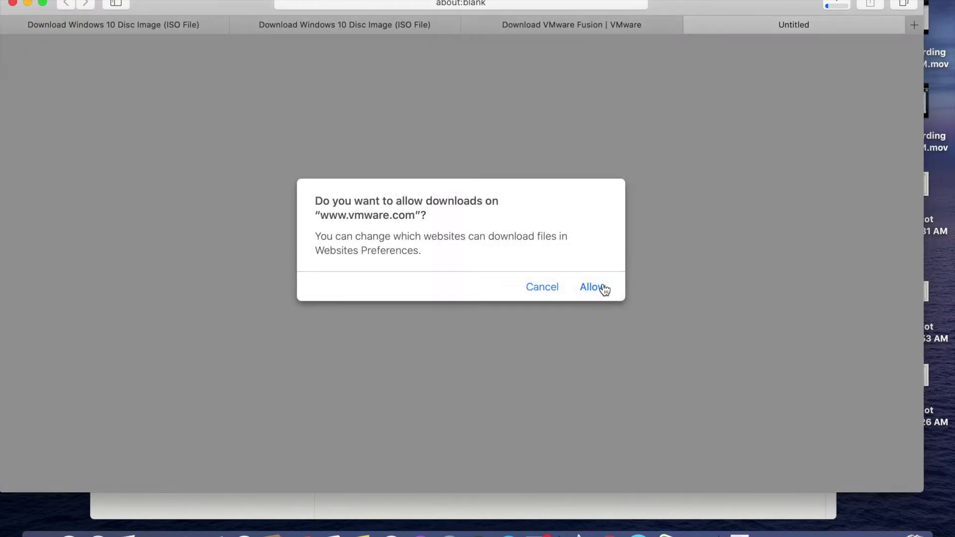
{"action": "left_click", "coordinate": [603, 287]}
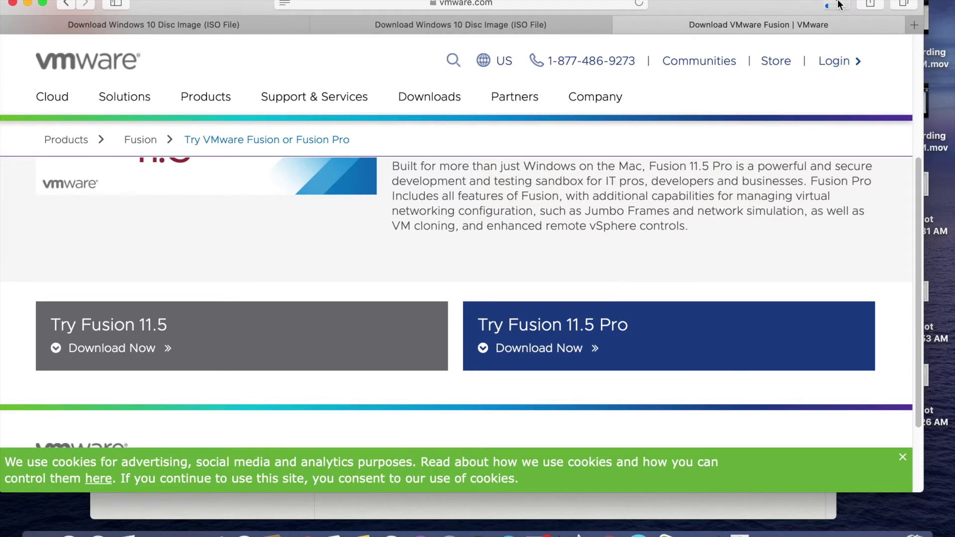
{"action": "left_click", "coordinate": [837, 5]}
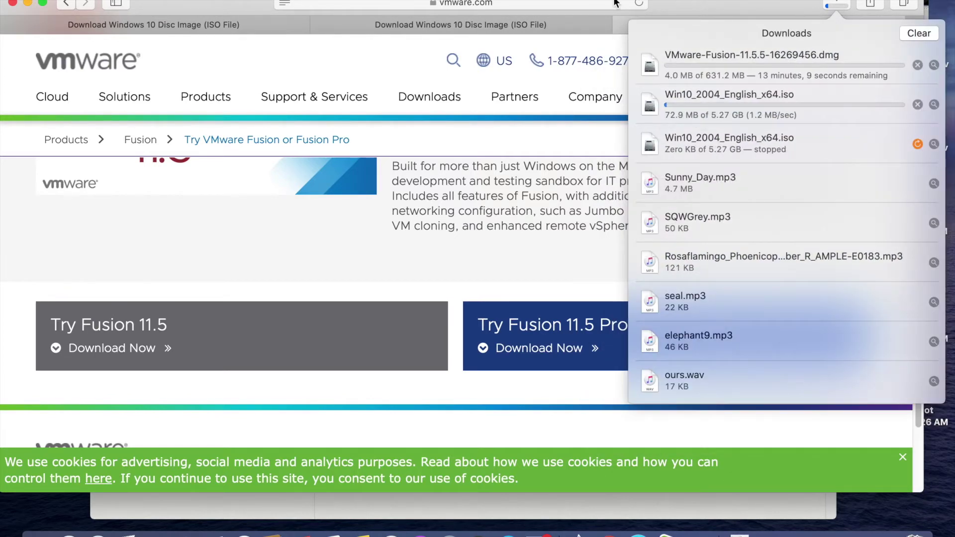
{"action": "left_click", "coordinate": [688, 5]}
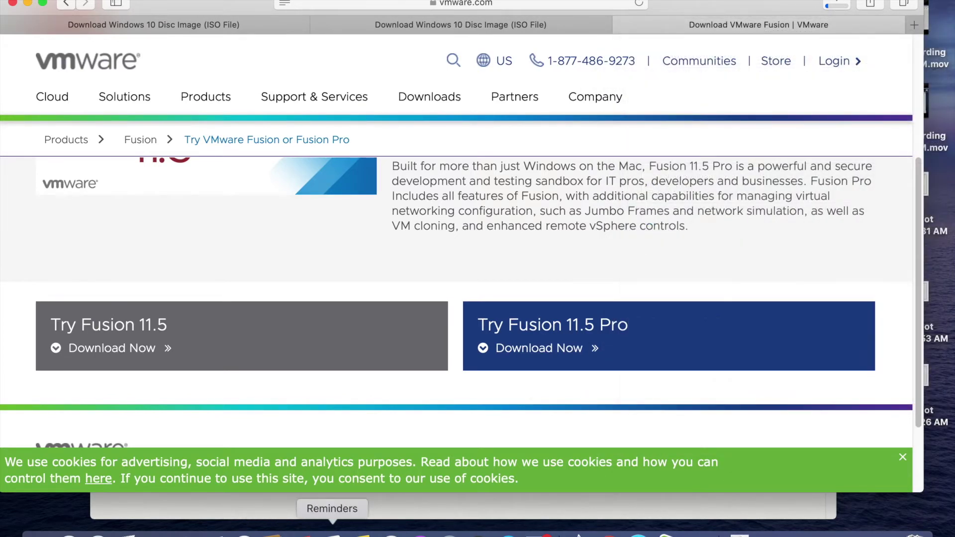
Copy the easyuefi WinToUSB URL from the Notes list
{"action": "left_click", "coordinate": [358, 533]}
{"action": "left_click_drag", "start_coordinate": [565, 144], "coordinate": [327, 142]}
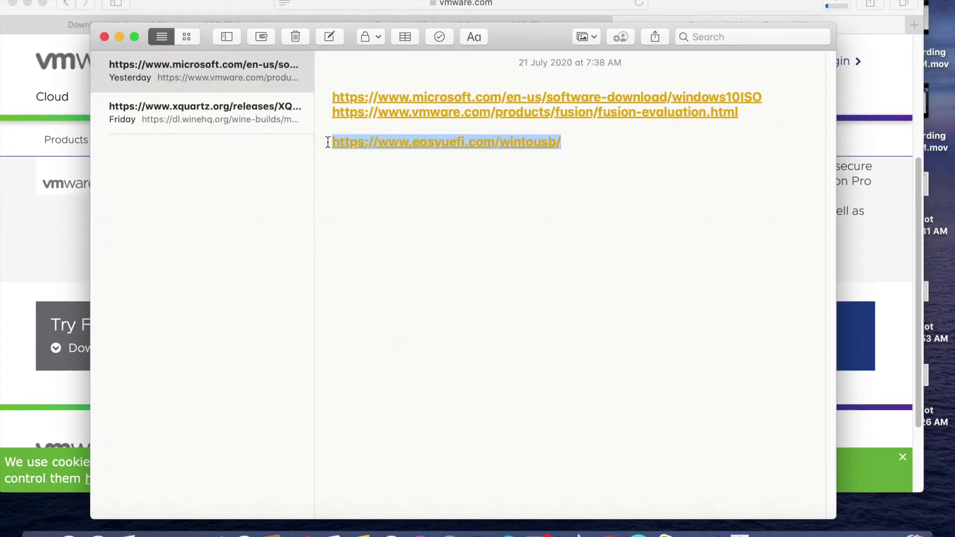
{"action": "right_click", "coordinate": [373, 141]}
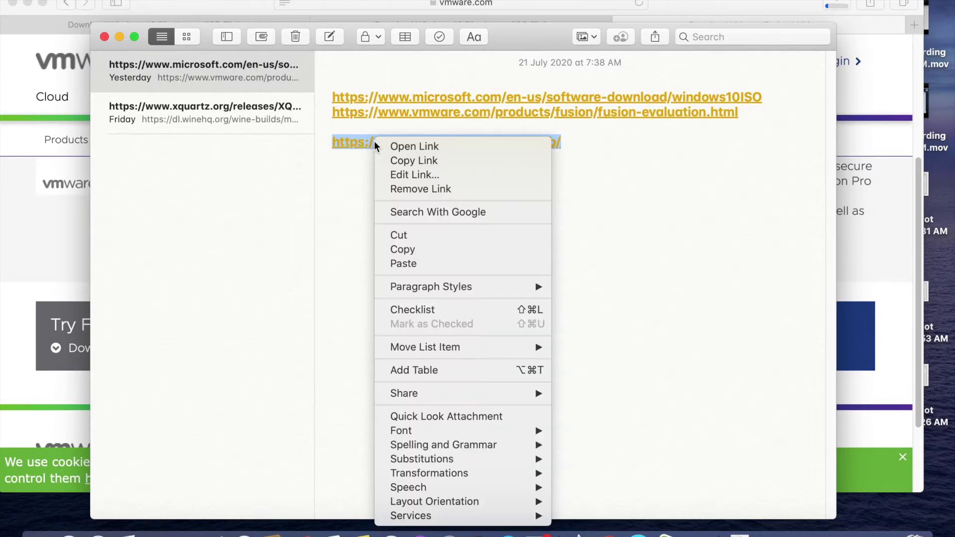
{"action": "left_click", "coordinate": [410, 252]}
Load the WinToUSB page in a new tab and download version 5.5
{"action": "left_click", "coordinate": [697, 13]}
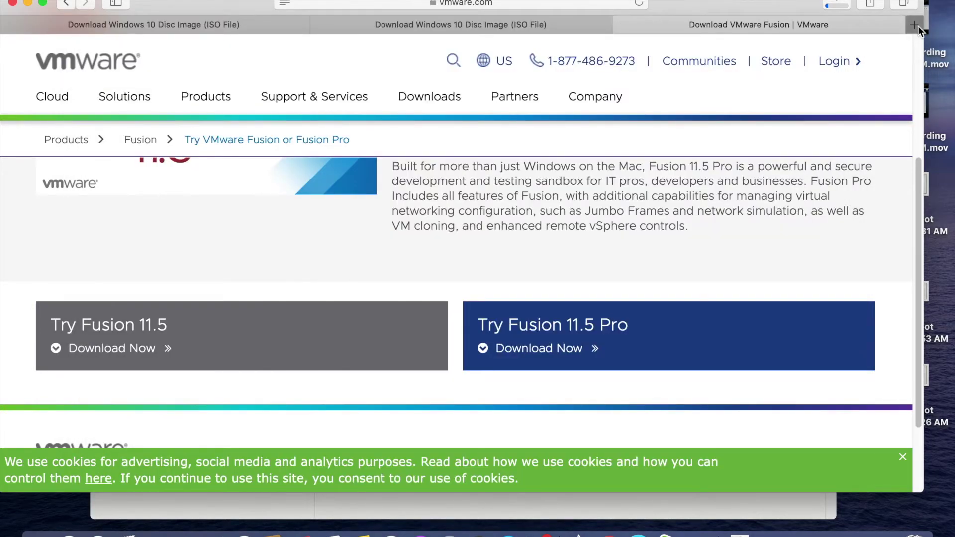
{"action": "left_click", "coordinate": [914, 26]}
{"action": "key", "text": "super+v"}
{"action": "key", "text": "Return"}
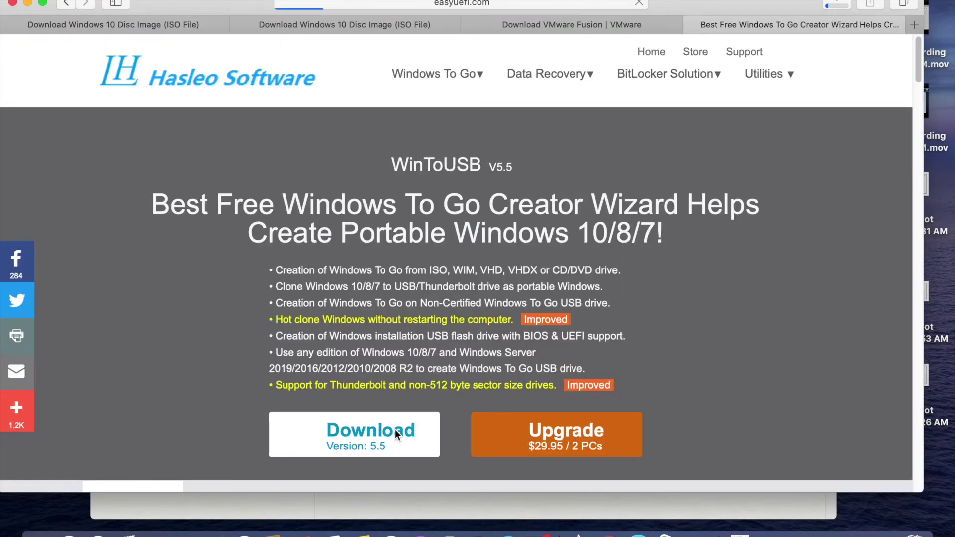
{"action": "left_click", "coordinate": [395, 429]}
{"action": "left_click", "coordinate": [589, 297]}
{"action": "left_click", "coordinate": [832, 5]}
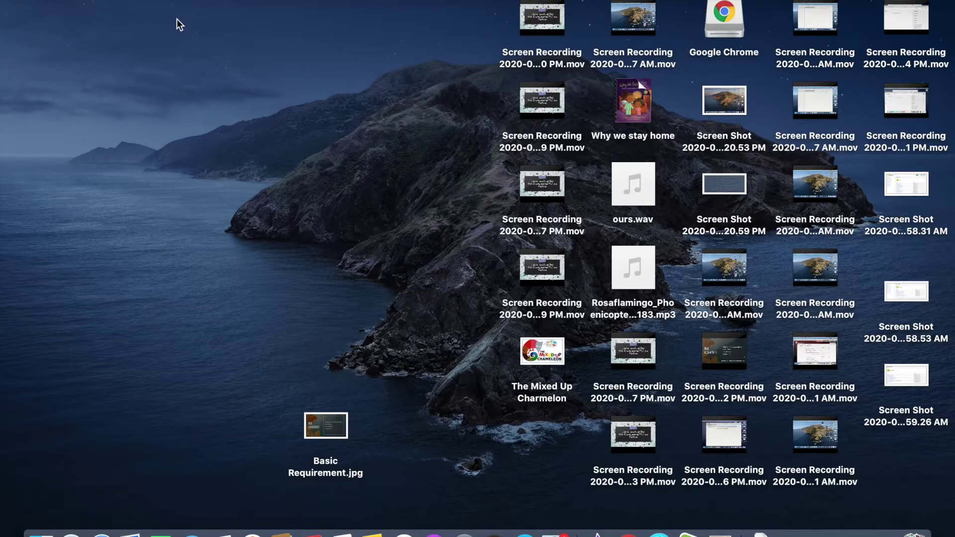
Launch Boot Camp Assistant from the Utilities folder
{"action": "left_click", "coordinate": [189, 0]}
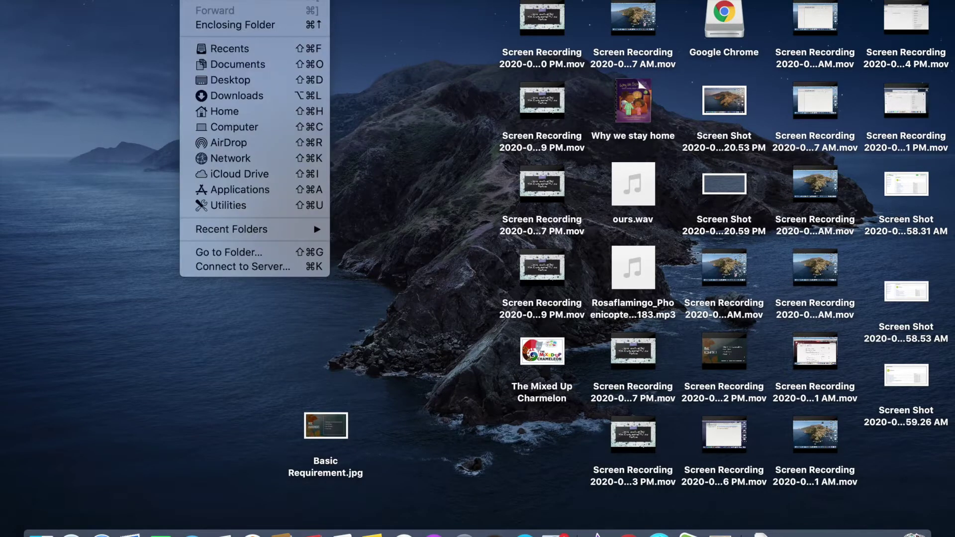
{"action": "left_click", "coordinate": [229, 204]}
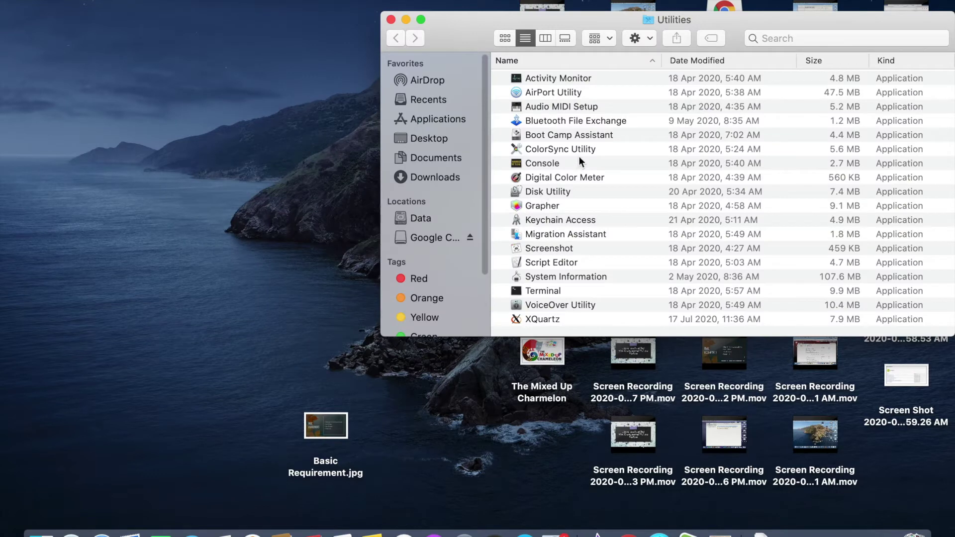
{"action": "double_click", "coordinate": [586, 136]}
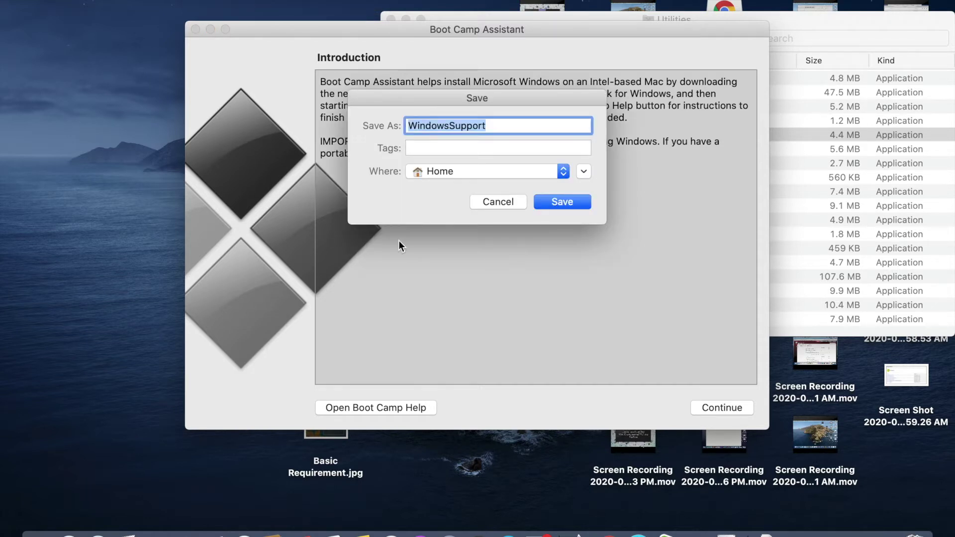
Save the Windows support software to the Desktop, authorising with the account password
{"action": "left_click", "coordinate": [482, 174]}
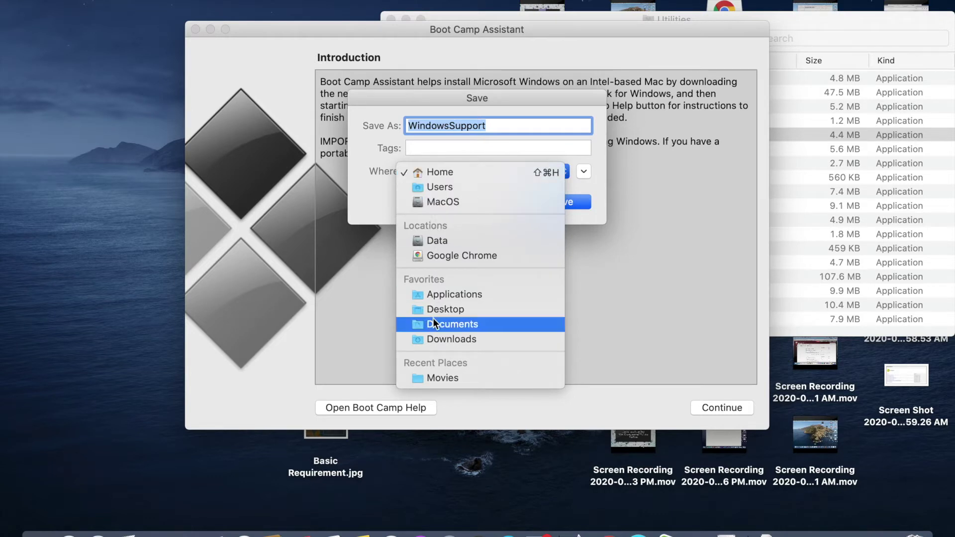
{"action": "left_click", "coordinate": [443, 309]}
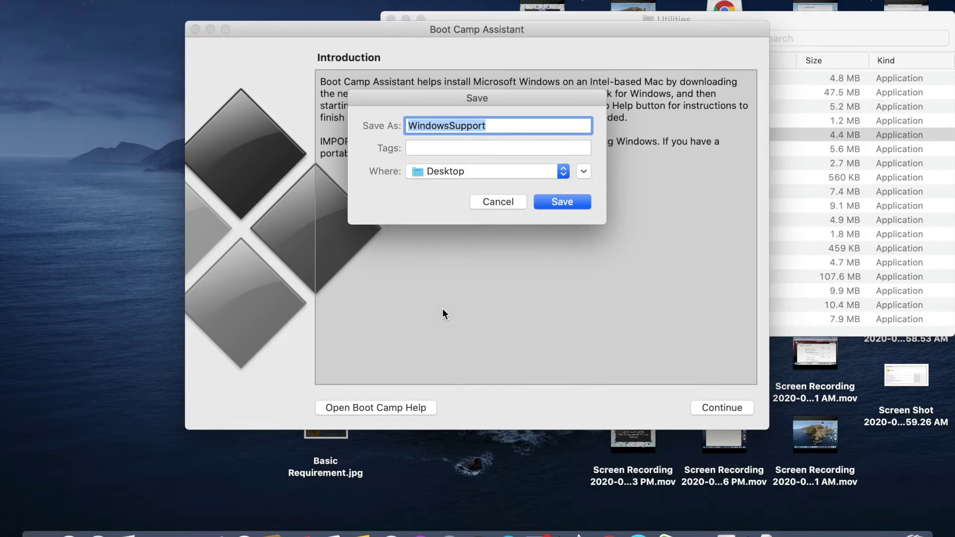
{"action": "left_click", "coordinate": [573, 205]}
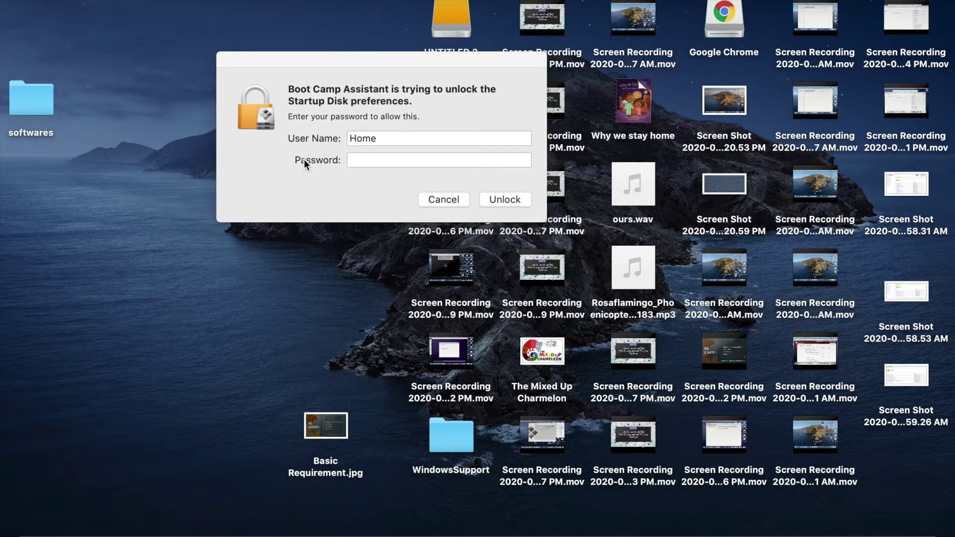
{"action": "left_click", "coordinate": [361, 157]}
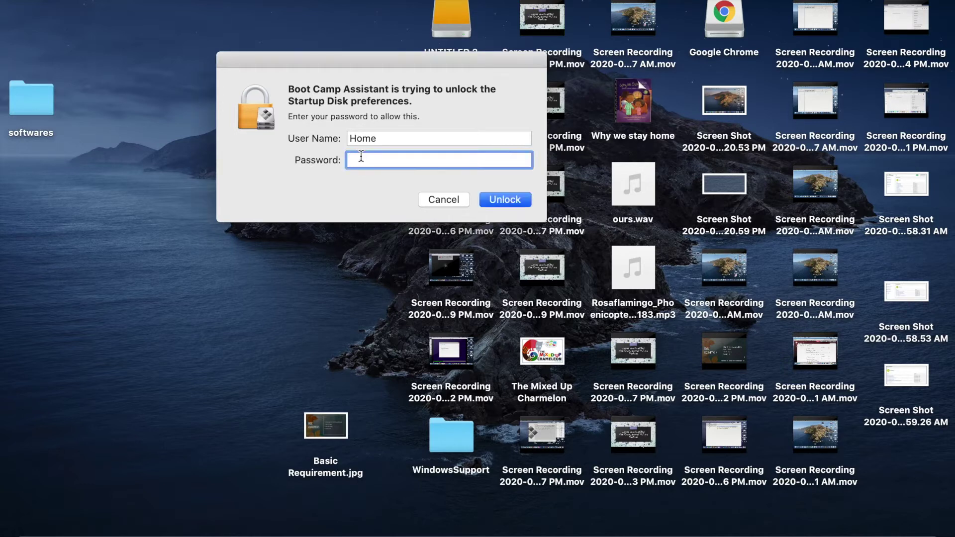
{"action": "type", "text": "•••••••"}
{"action": "key", "text": "Return"}
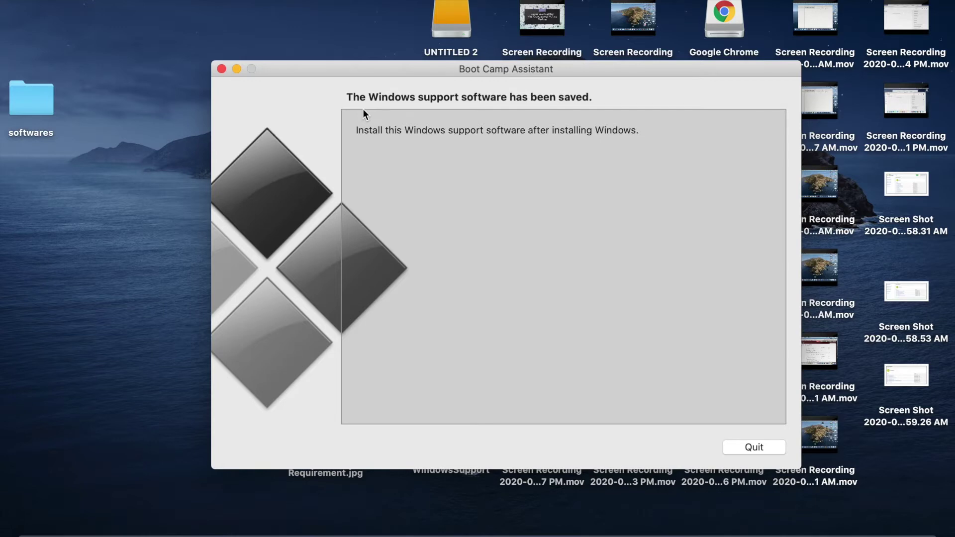
Quit Boot Camp Assistant and open VMware-Fusion-11.5.5-16269456.dmg from the softwares folder
{"action": "left_click", "coordinate": [754, 446]}
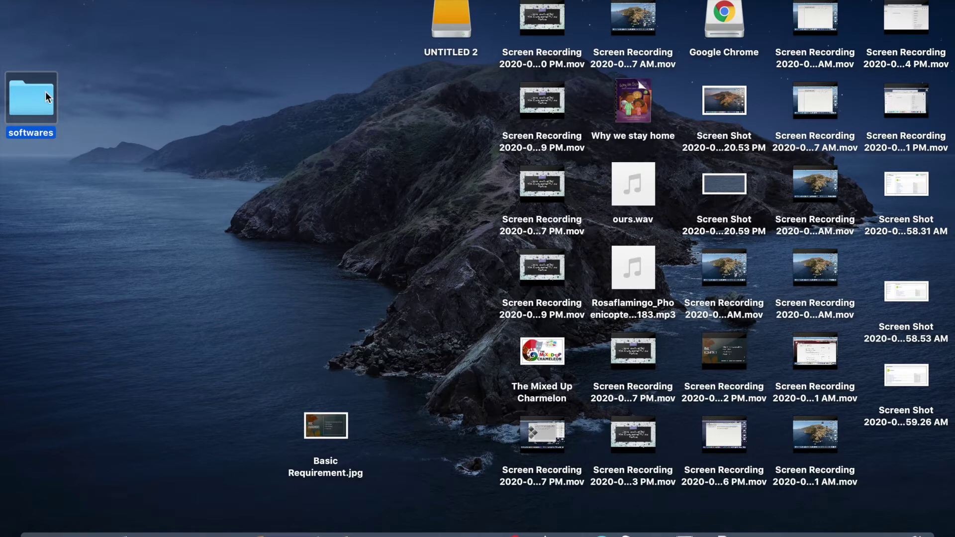
{"action": "left_click", "coordinate": [80, 129]}
{"action": "double_click", "coordinate": [43, 114]}
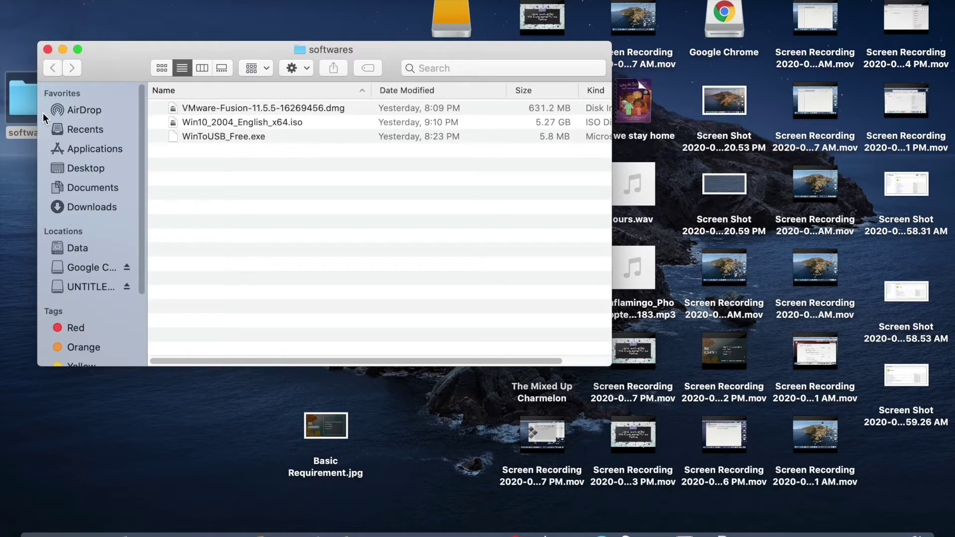
{"action": "left_click", "coordinate": [245, 110]}
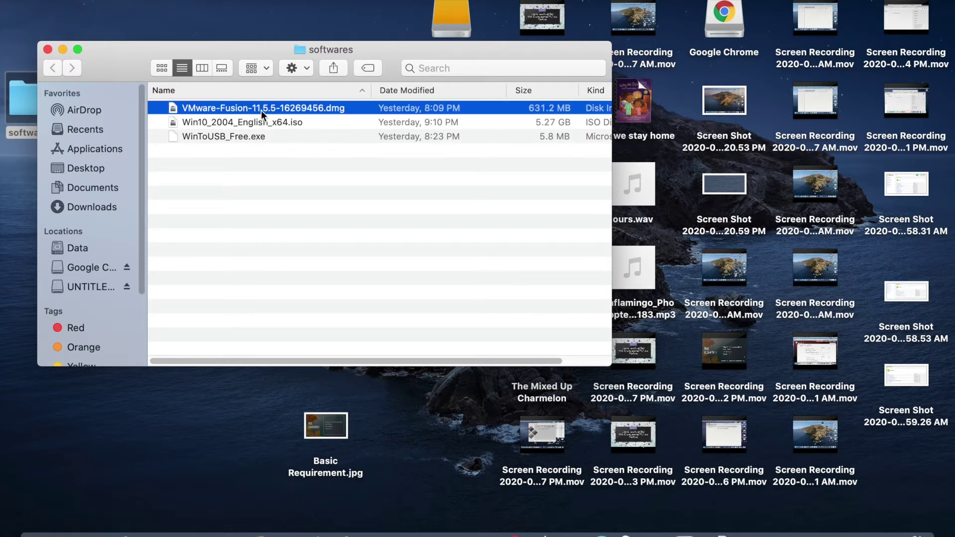
{"action": "double_click", "coordinate": [261, 110]}
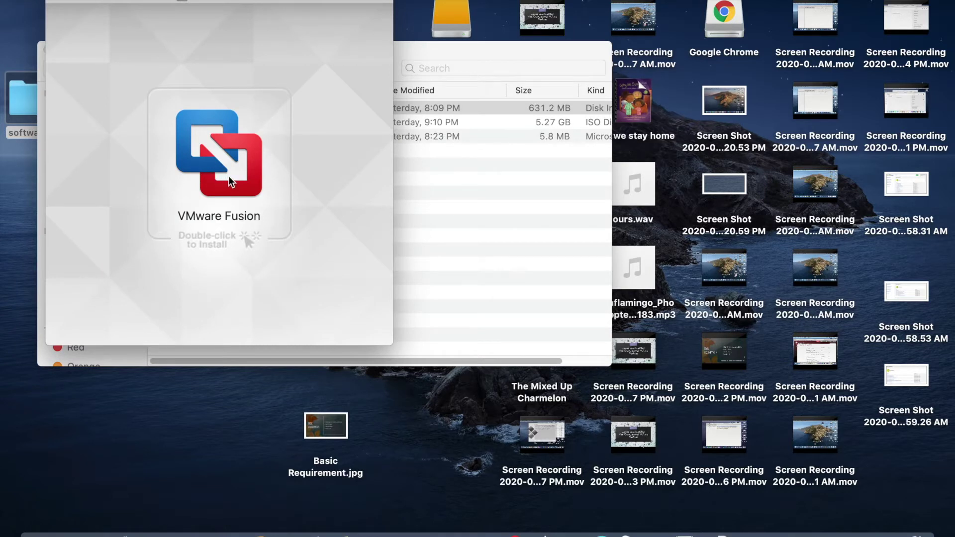
Run the VMware Fusion installer, approve it with the admin password, and agree to the licence
{"action": "double_click", "coordinate": [228, 175]}
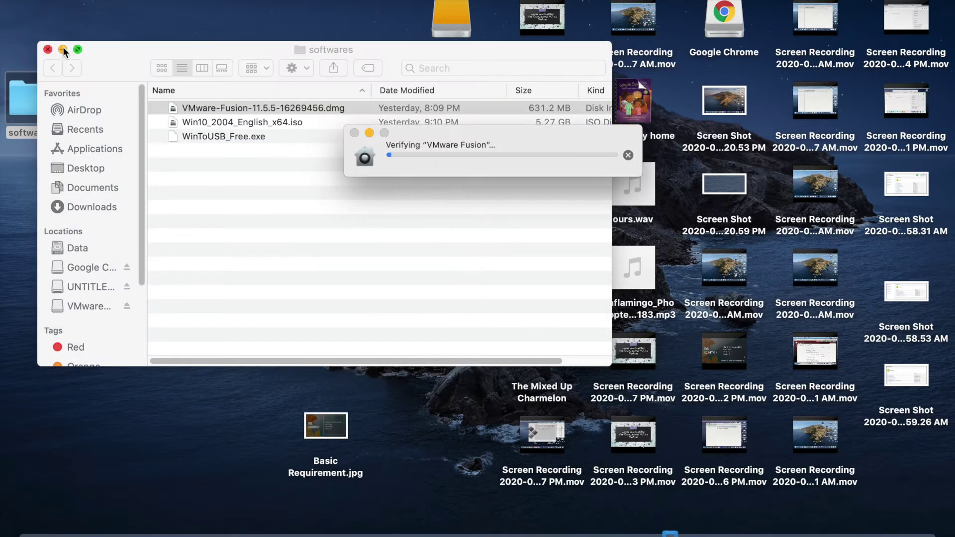
{"action": "left_click", "coordinate": [63, 49]}
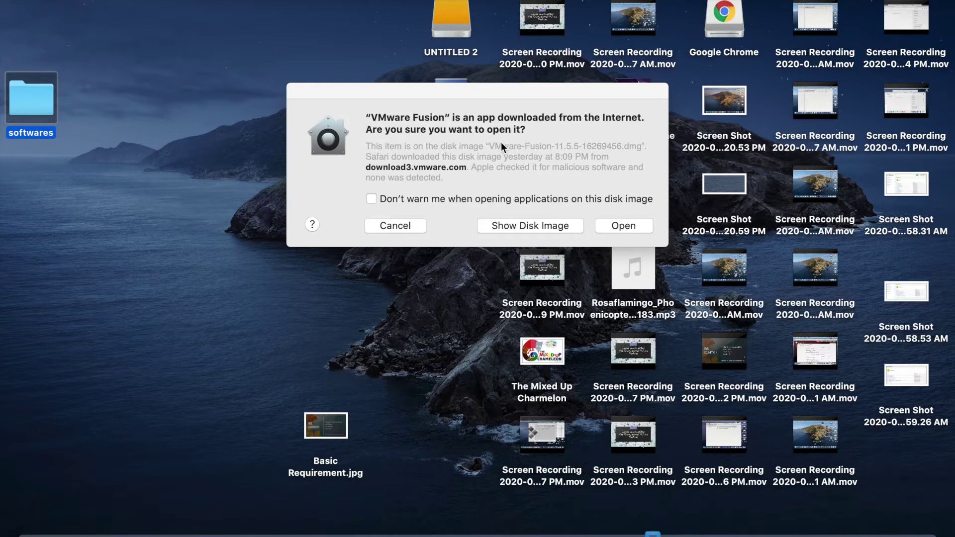
{"action": "left_click", "coordinate": [624, 226]}
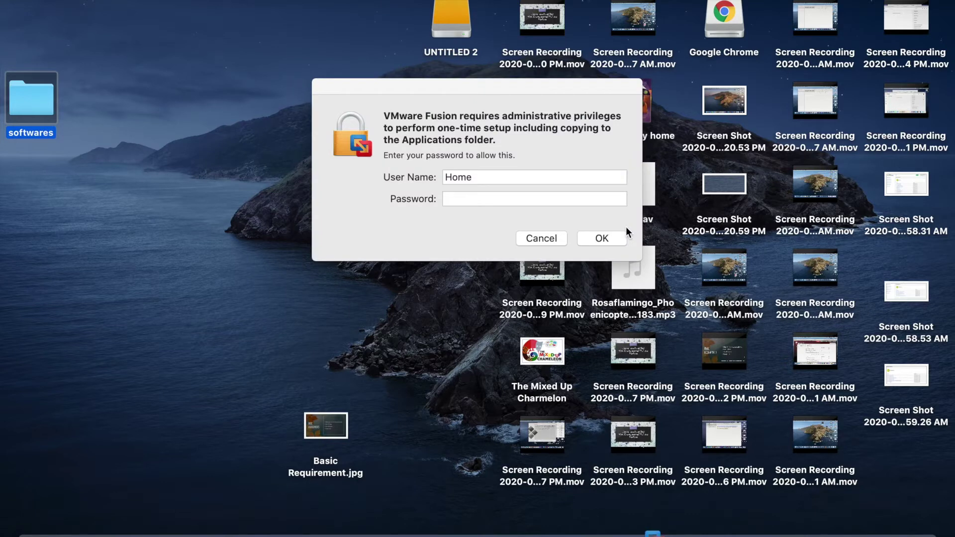
{"action": "left_click", "coordinate": [456, 198]}
{"action": "type", "text": "*******"}
{"action": "key", "text": "Return"}
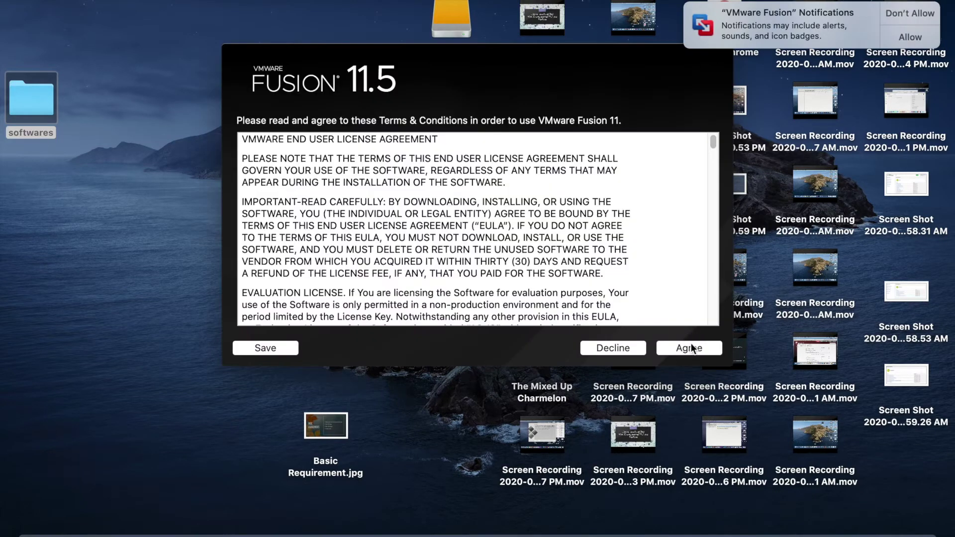
{"action": "left_click", "coordinate": [691, 348]}
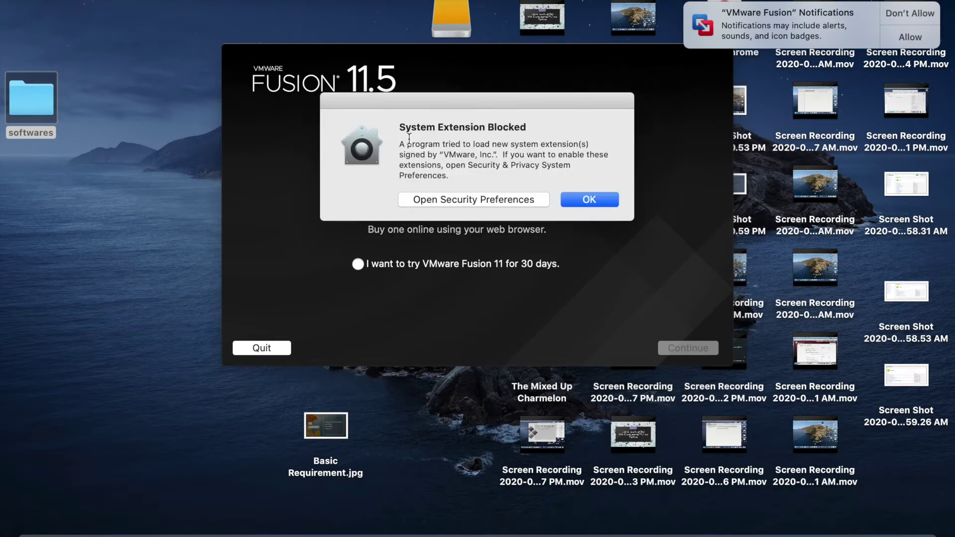
Unlock Security & Privacy with the password and allow VMware, Inc. system software to load
{"action": "left_click", "coordinate": [468, 201]}
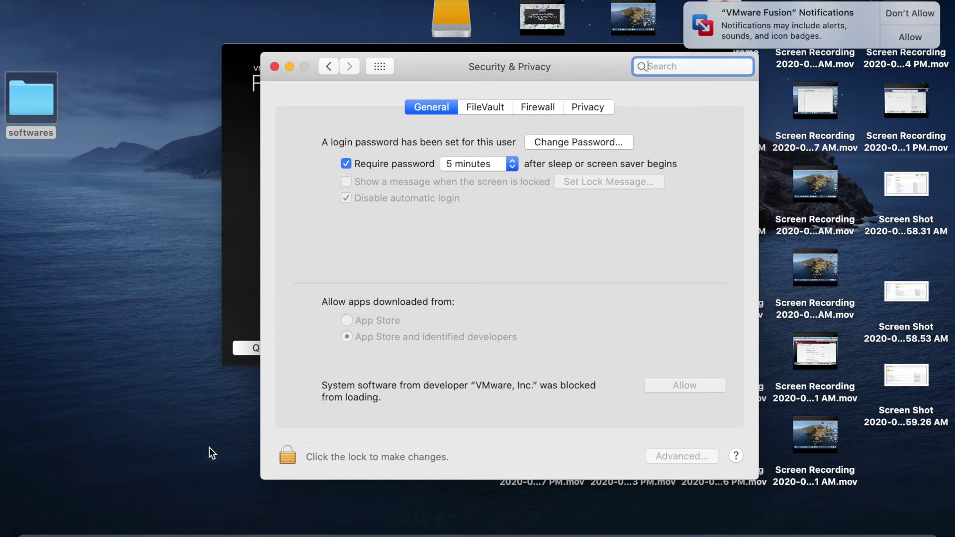
{"action": "left_click", "coordinate": [290, 456]}
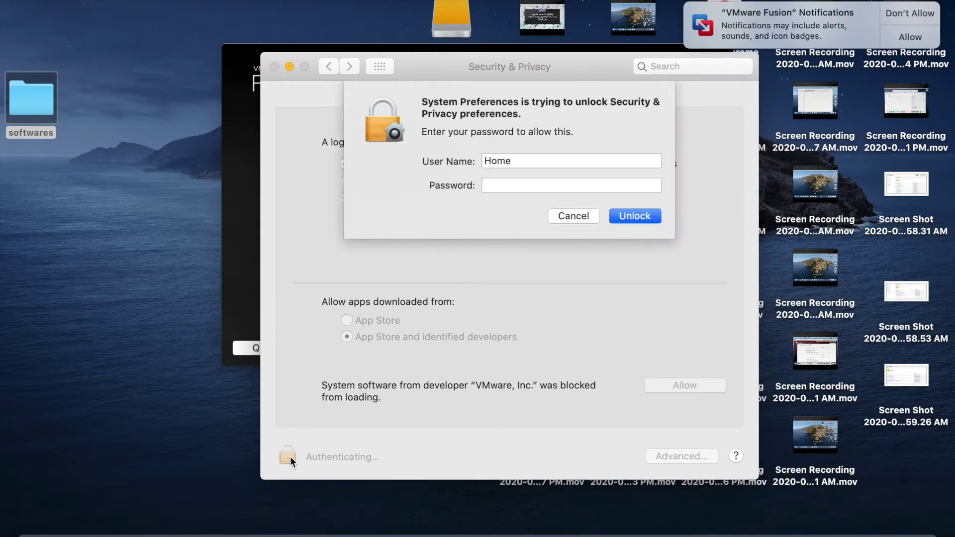
{"action": "type", "text": "••••••"}
{"action": "key", "text": "Return"}
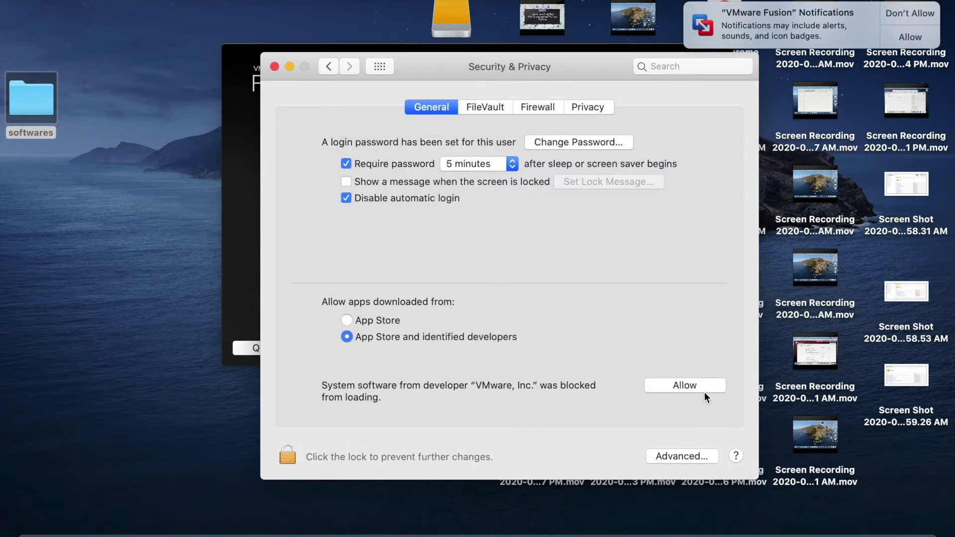
{"action": "left_click", "coordinate": [682, 386]}
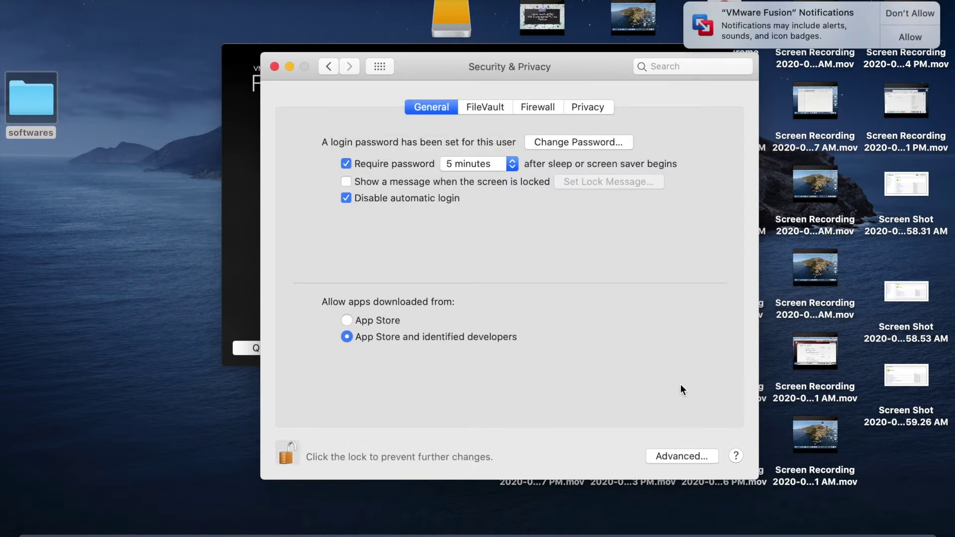
{"action": "left_click", "coordinate": [275, 66]}
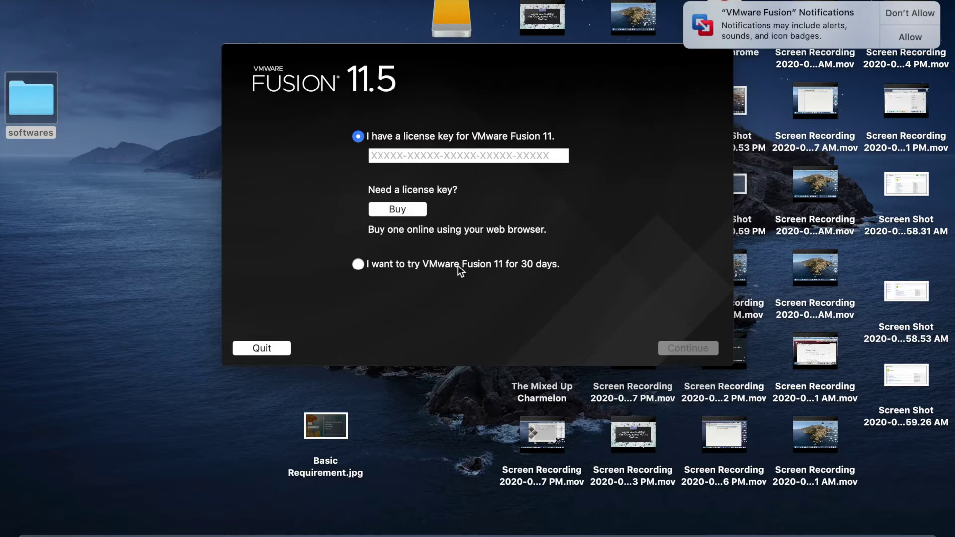
Choose the 30-day Fusion 11 Professional trial, confirm with the password, and click Done
{"action": "left_click", "coordinate": [358, 264]}
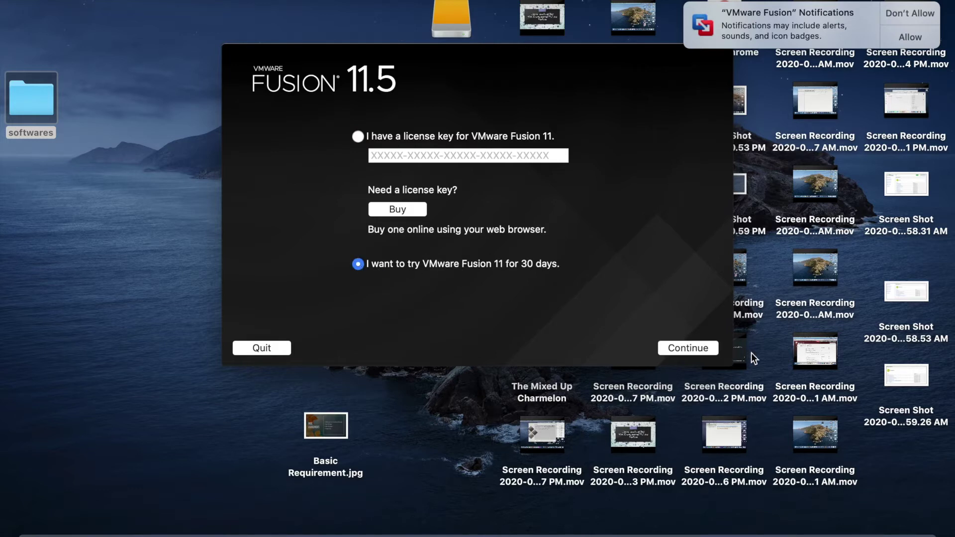
{"action": "left_click", "coordinate": [694, 348]}
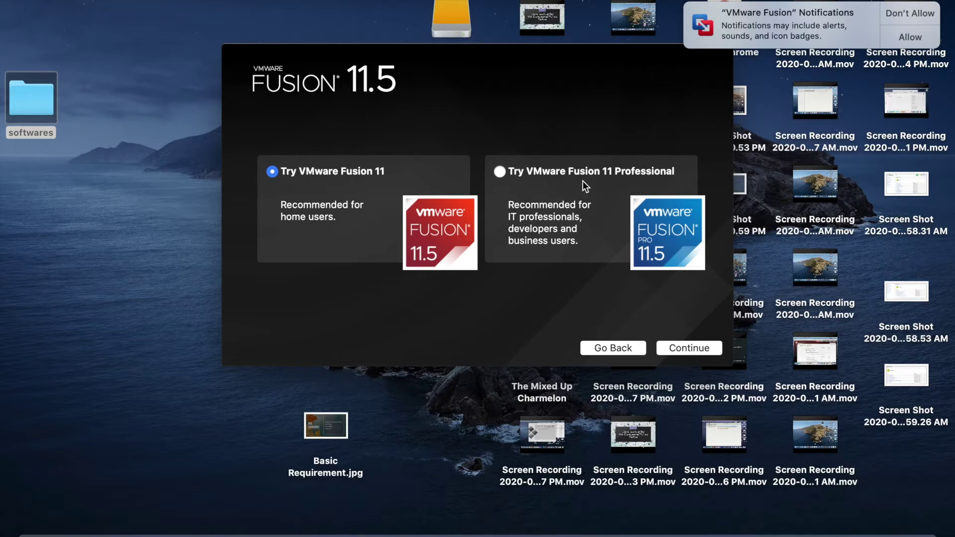
{"action": "left_click", "coordinate": [500, 171]}
{"action": "left_click", "coordinate": [681, 348]}
{"action": "type", "text": "••••••"}
{"action": "key", "text": "Return"}
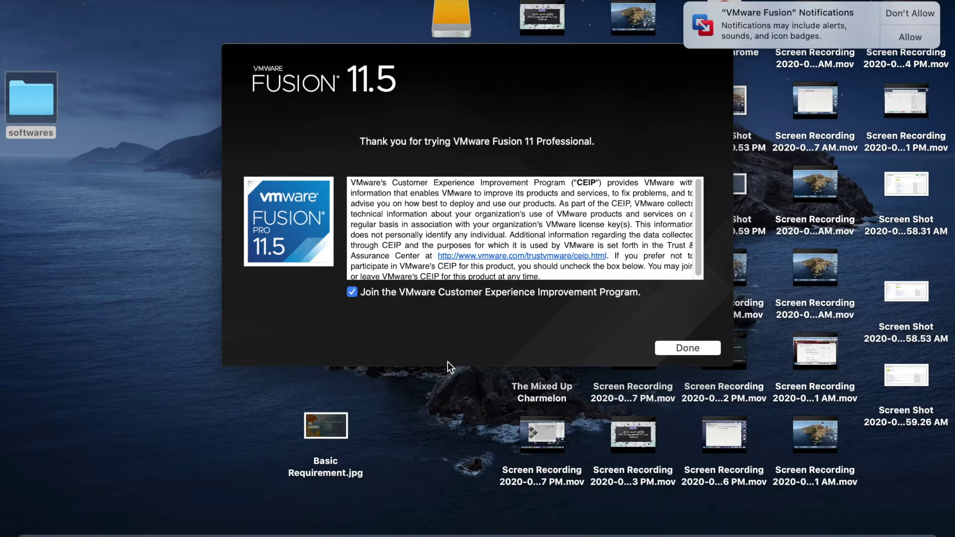
{"action": "left_click", "coordinate": [680, 347]}
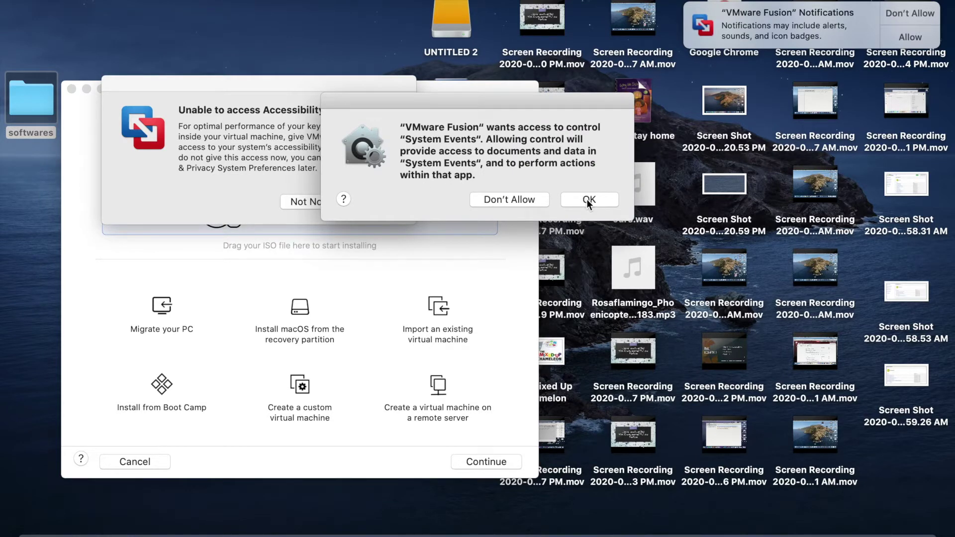
Grant VMware Fusion Accessibility access in Security & Privacy, unlocking it with the password
{"action": "left_click", "coordinate": [588, 201]}
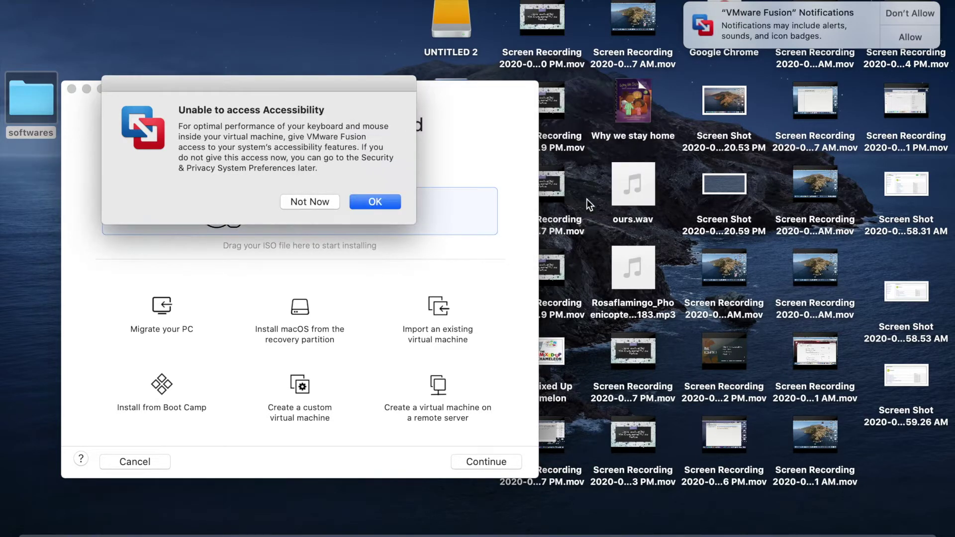
{"action": "left_click", "coordinate": [374, 201]}
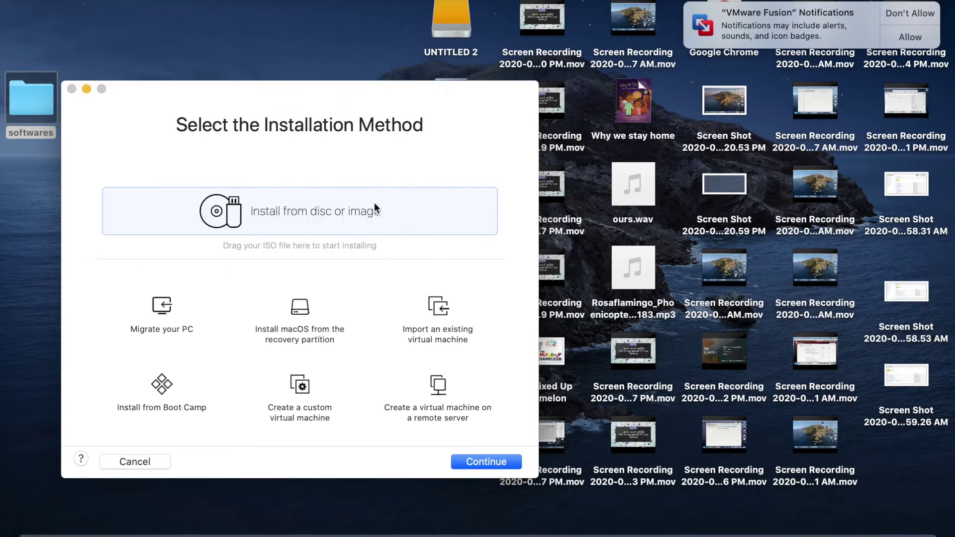
{"action": "left_click", "coordinate": [500, 198]}
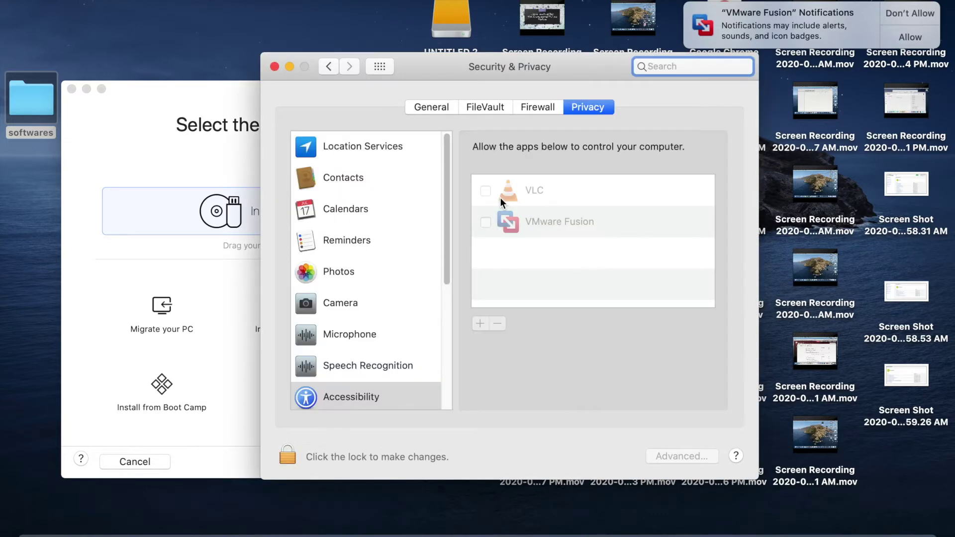
{"action": "left_click", "coordinate": [289, 456]}
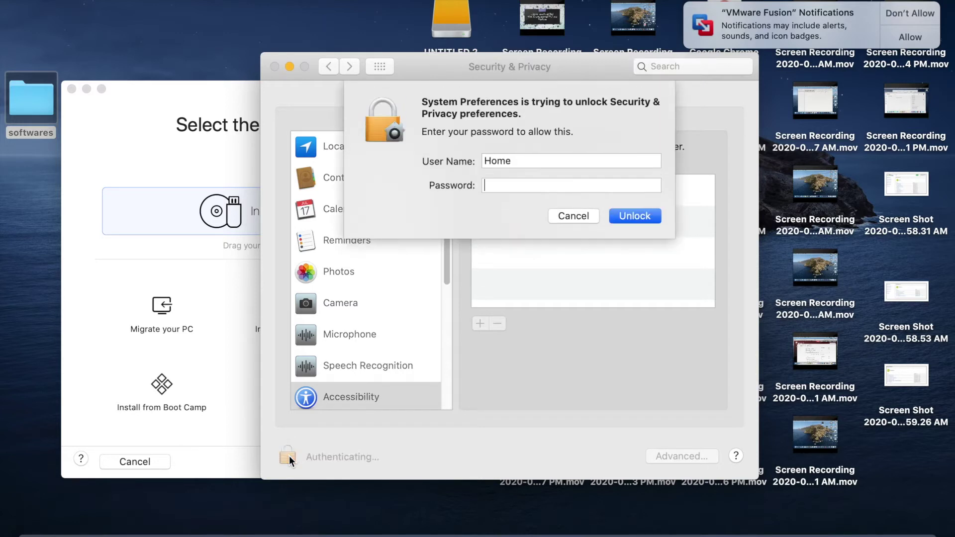
{"action": "type", "text": "******"}
{"action": "key", "text": "Return"}
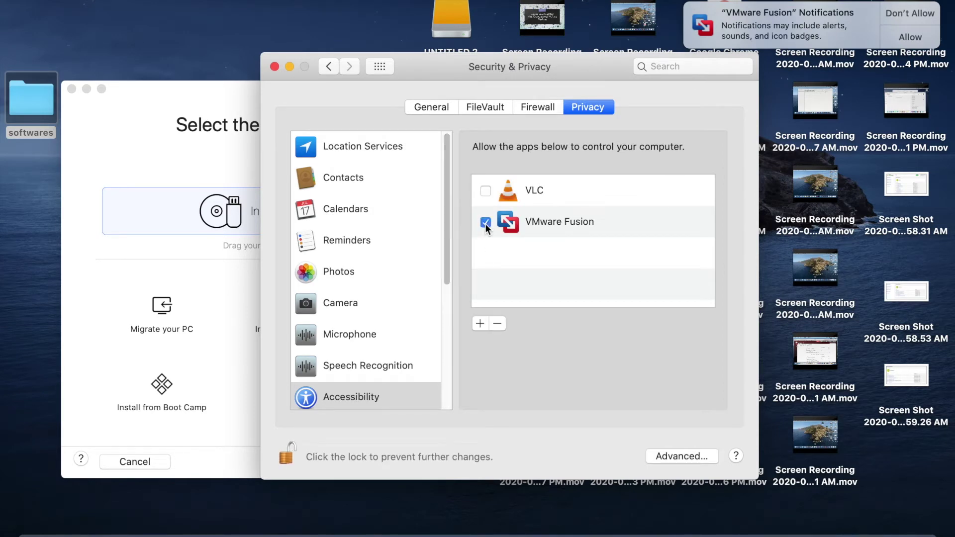
{"action": "left_click", "coordinate": [274, 67]}
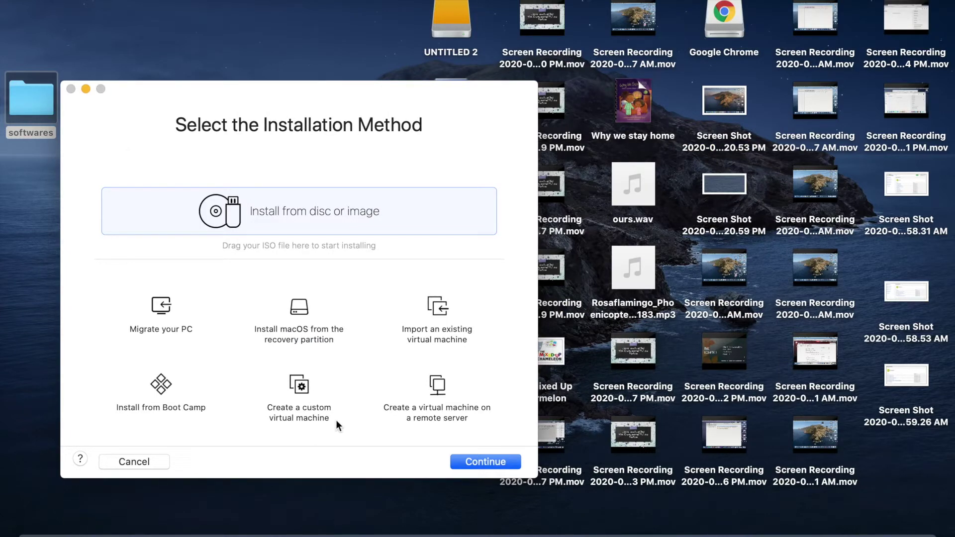
Choose disc or image install and drag Win10_2004_English_x64.iso from softwares into the drop area
{"action": "left_click", "coordinate": [485, 460]}
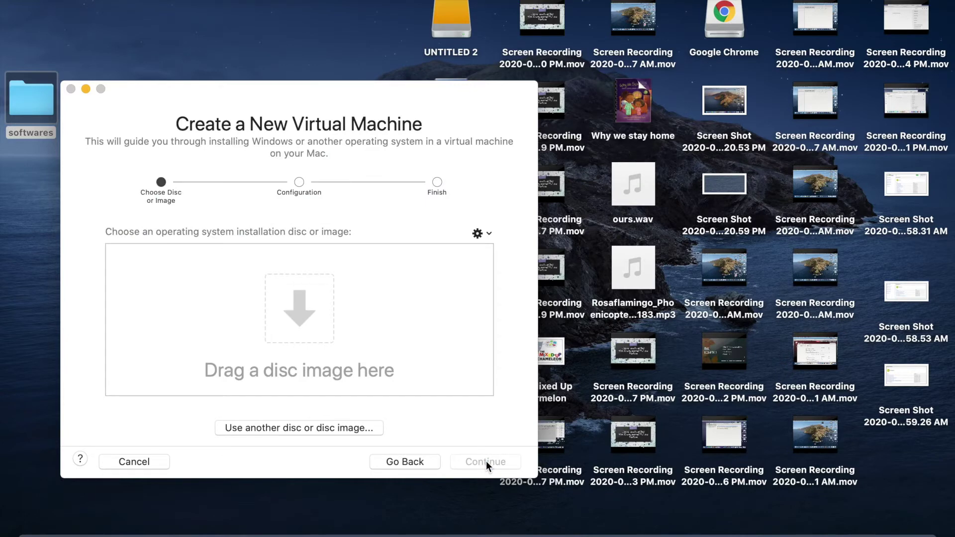
{"action": "double_click", "coordinate": [25, 94]}
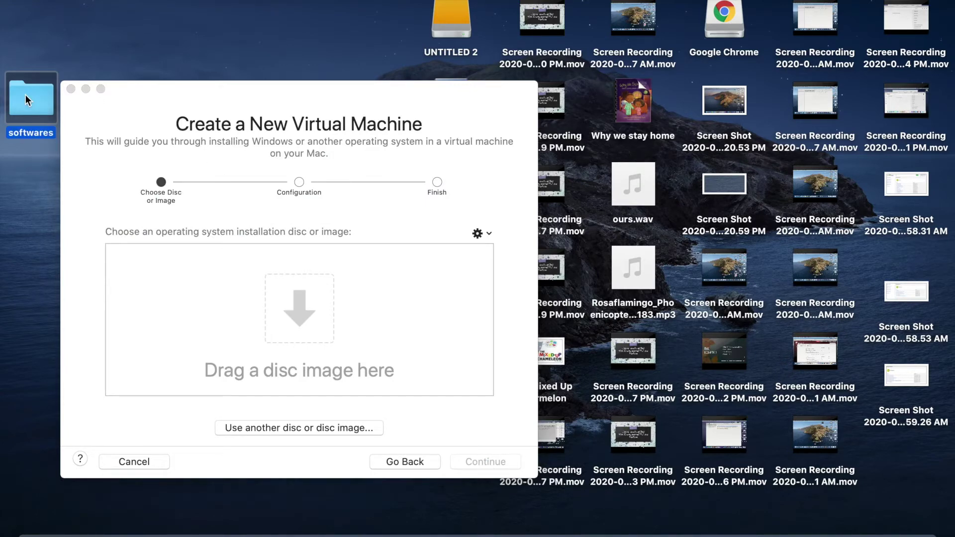
{"action": "left_click_drag", "start_coordinate": [255, 54], "coordinate": [168, 103]}
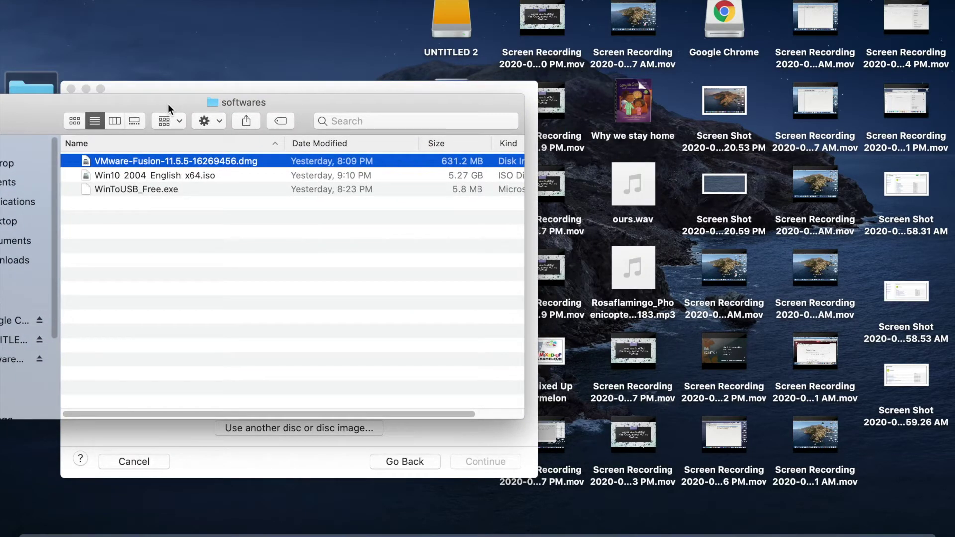
{"action": "left_click_drag", "start_coordinate": [184, 103], "coordinate": [647, 296]}
{"action": "left_click", "coordinate": [633, 372]}
{"action": "left_click_drag", "start_coordinate": [640, 374], "coordinate": [207, 276]}
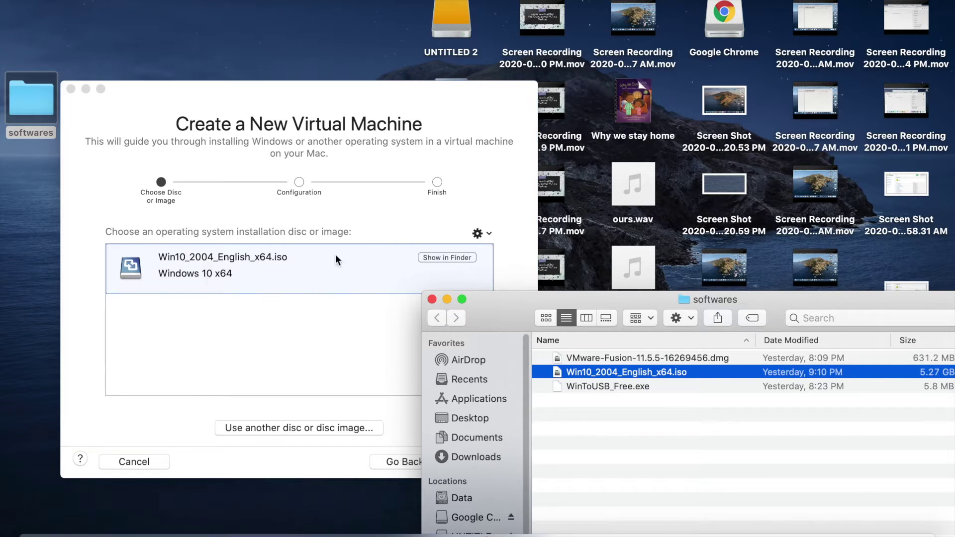
{"action": "left_click", "coordinate": [447, 299]}
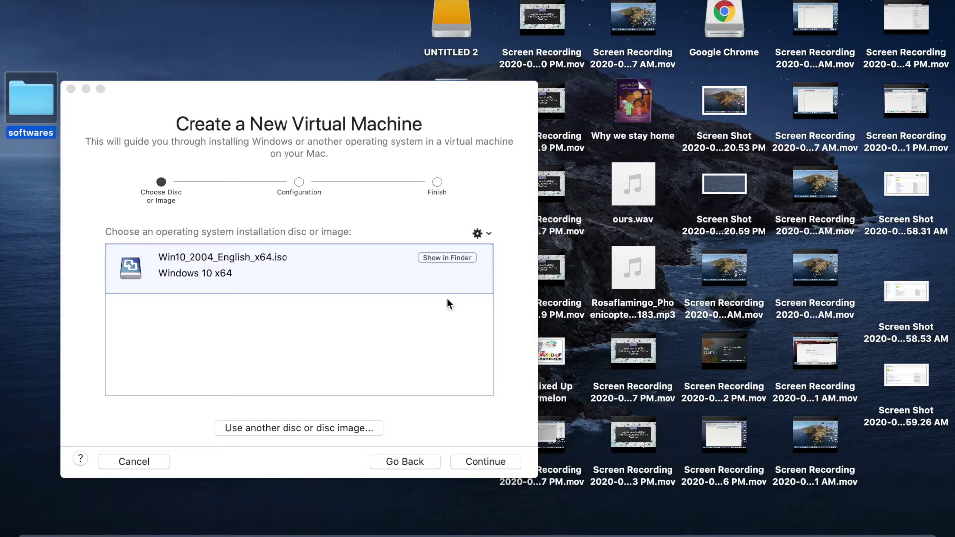
Select Windows 10 Home in Easy Install and continue without a product key
{"action": "left_click", "coordinate": [475, 462]}
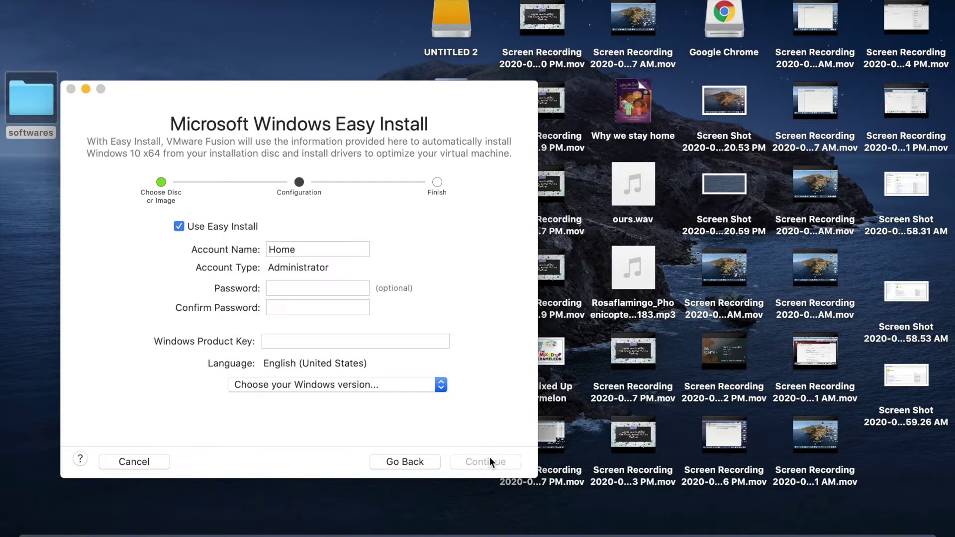
{"action": "left_click", "coordinate": [304, 387]}
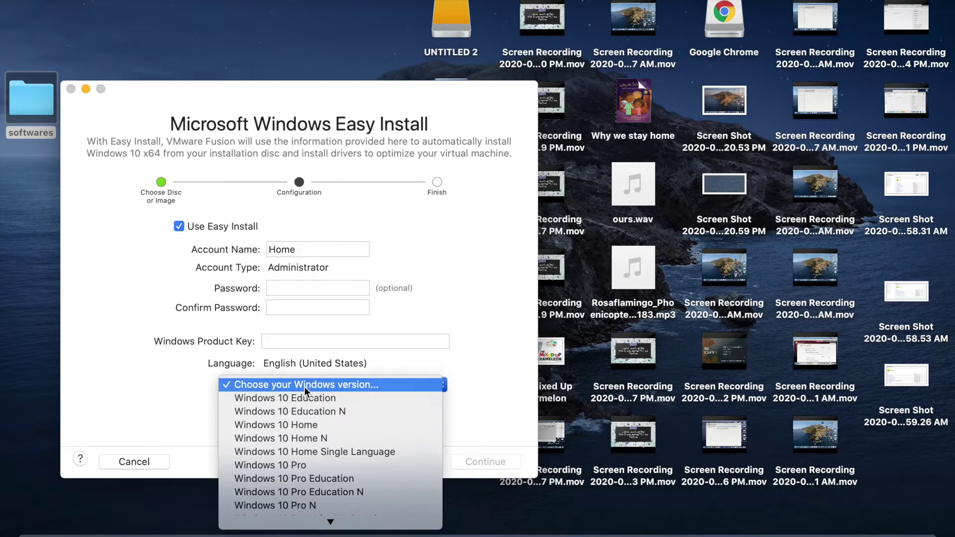
{"action": "left_click", "coordinate": [284, 426]}
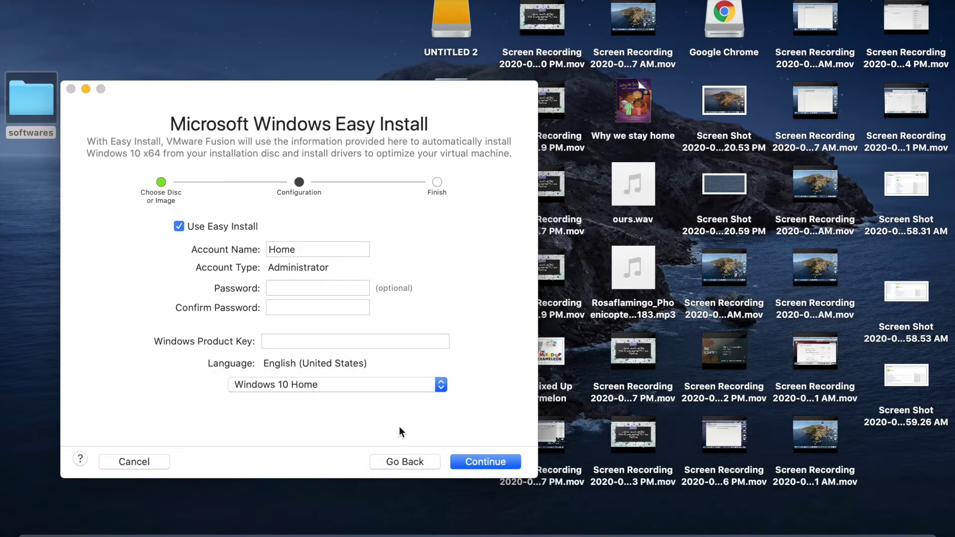
{"action": "left_click", "coordinate": [479, 464]}
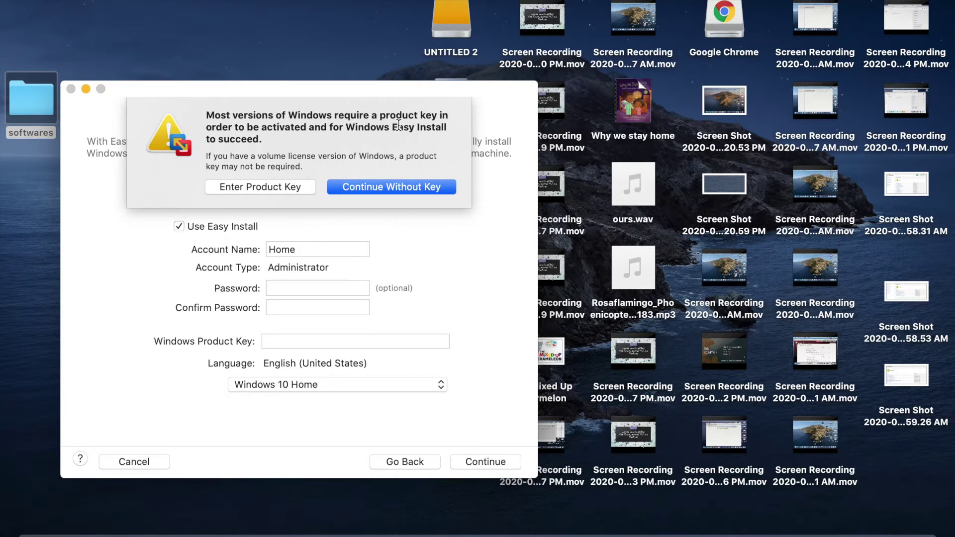
{"action": "left_click", "coordinate": [391, 187]}
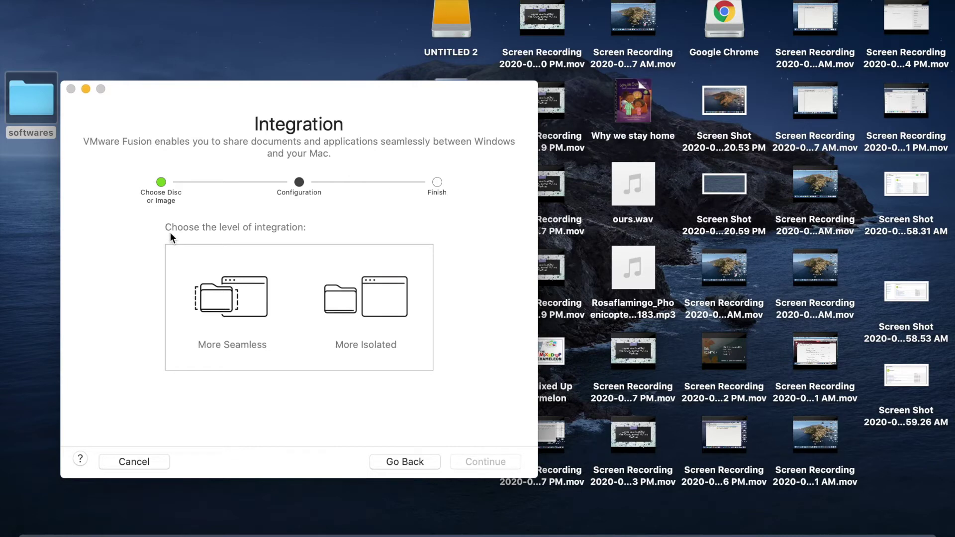
Choose More Isolated integration, finish the VM and save it as 'Windows 10 x64'
{"action": "left_click", "coordinate": [378, 309]}
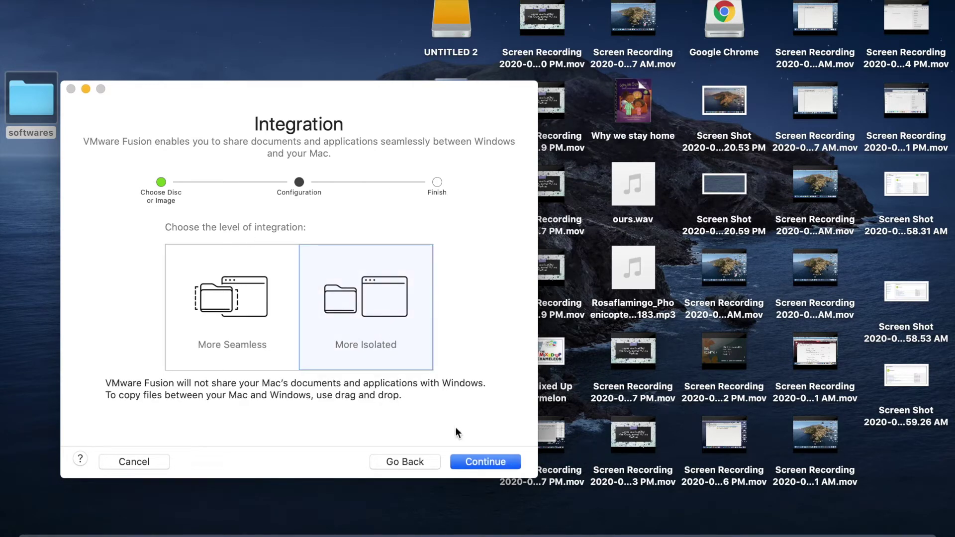
{"action": "left_click", "coordinate": [495, 466]}
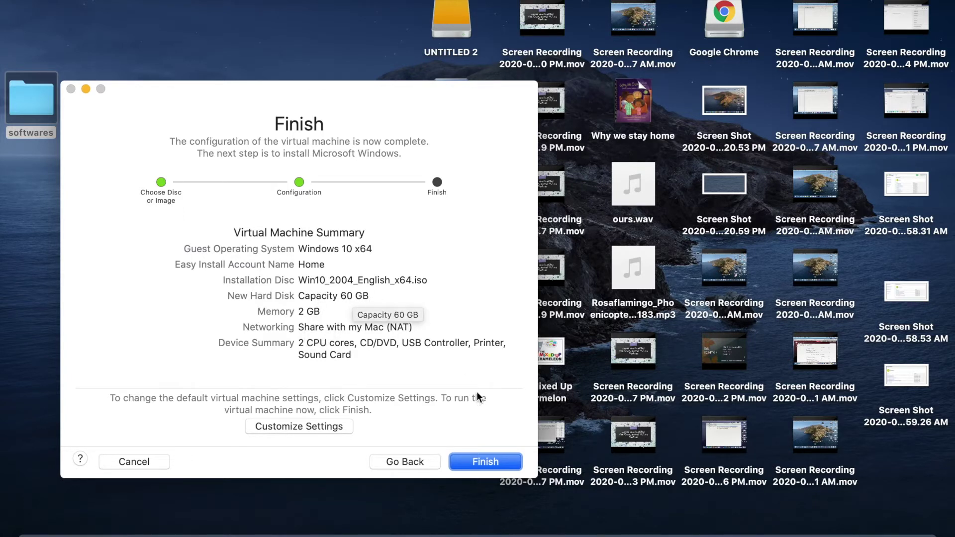
{"action": "left_click", "coordinate": [489, 464]}
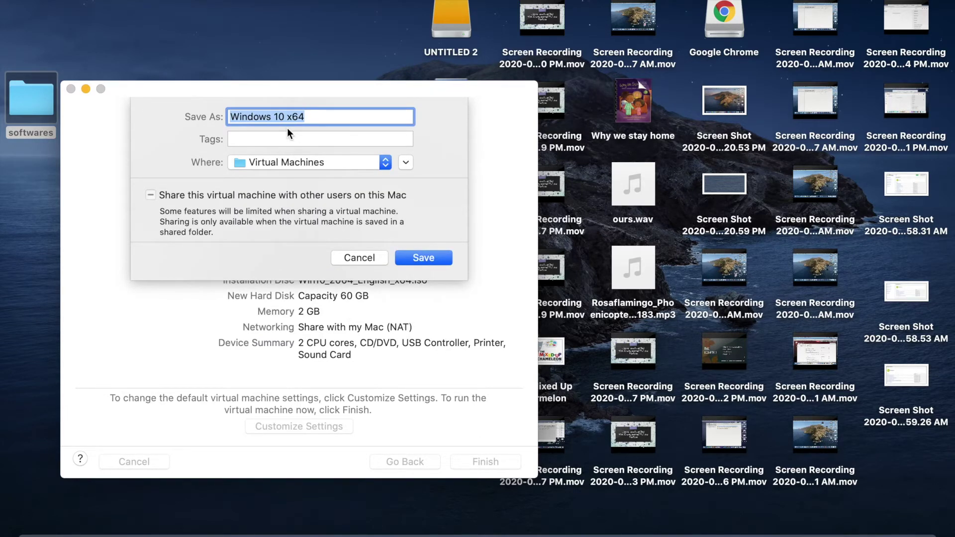
{"action": "left_click", "coordinate": [406, 162]}
{"action": "left_click", "coordinate": [592, 416]}
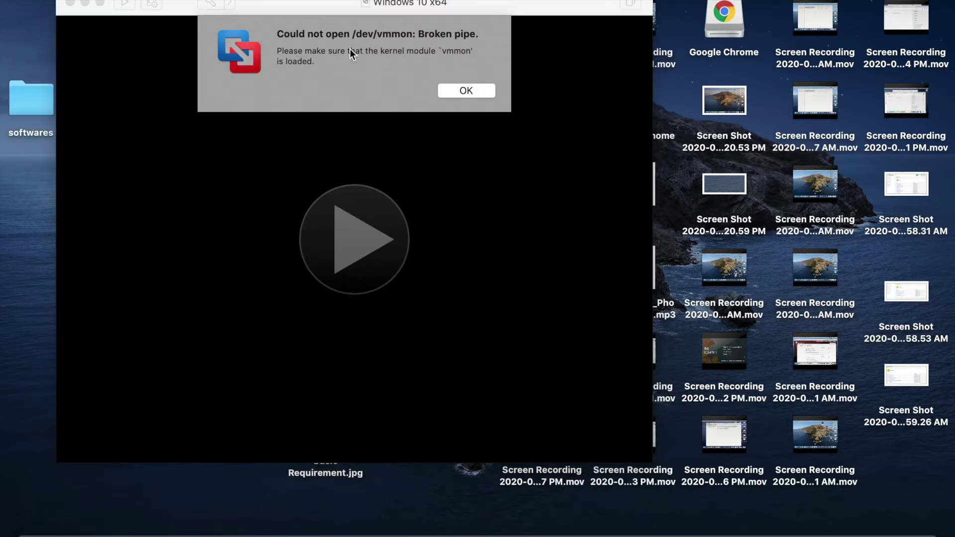
Open Security & Privacy from System Preferences, then close it
{"action": "left_click", "coordinate": [15, 1]}
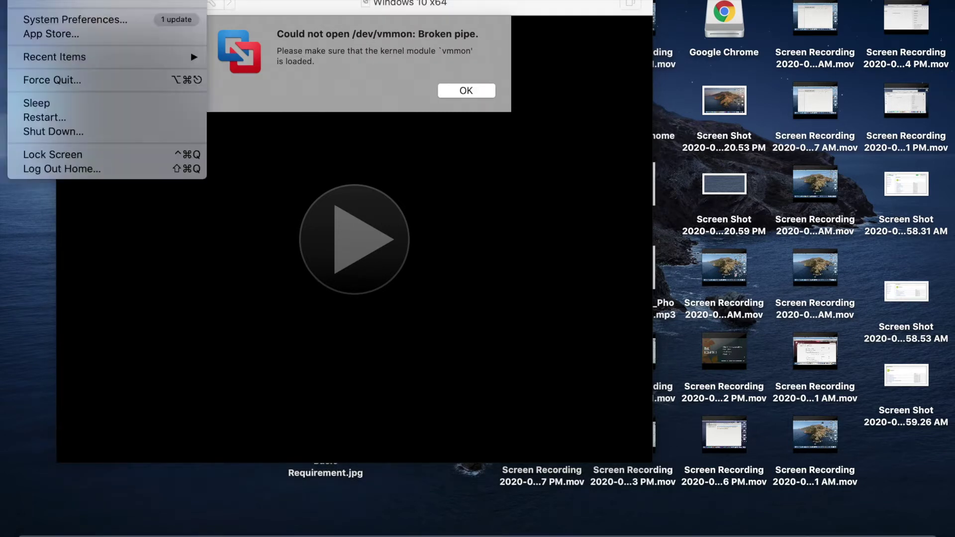
{"action": "left_click", "coordinate": [55, 19]}
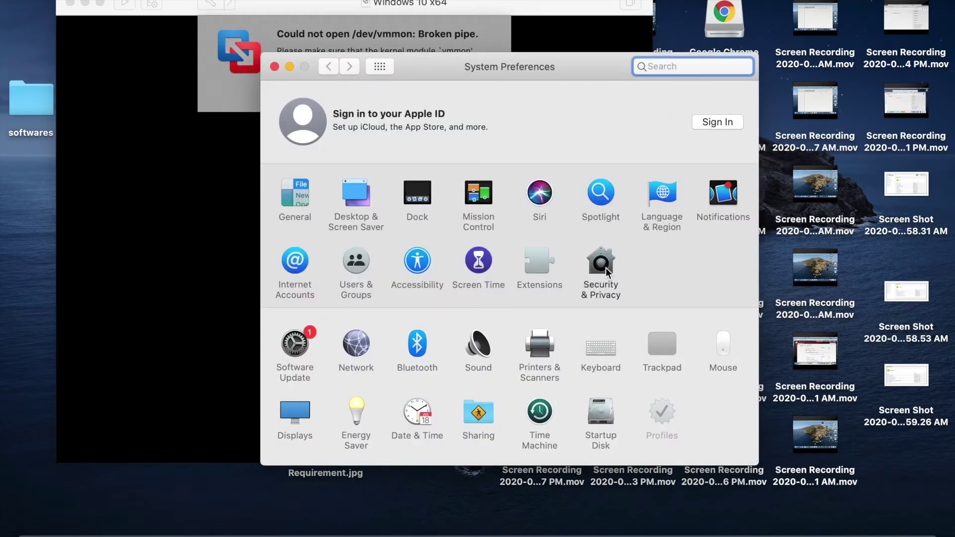
{"action": "left_click", "coordinate": [605, 268]}
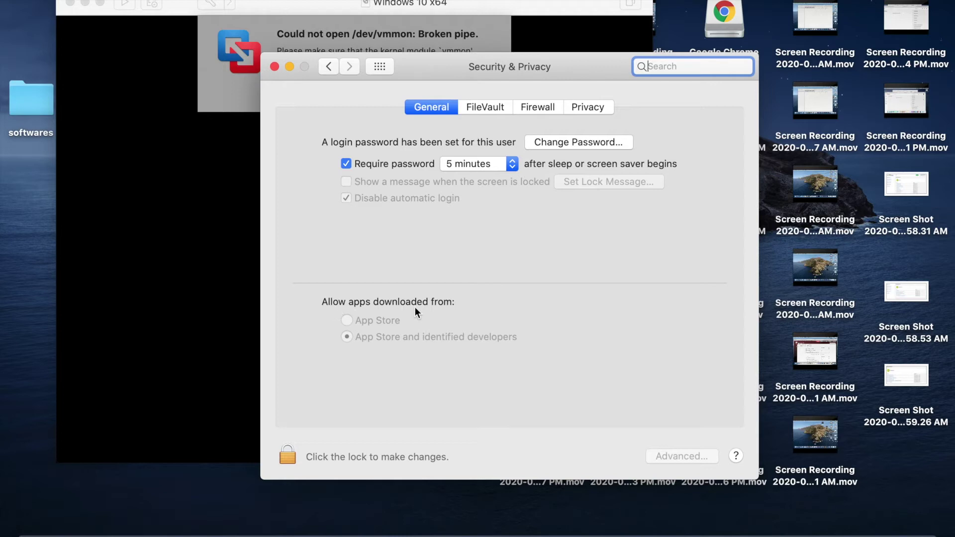
{"action": "left_click", "coordinate": [275, 67]}
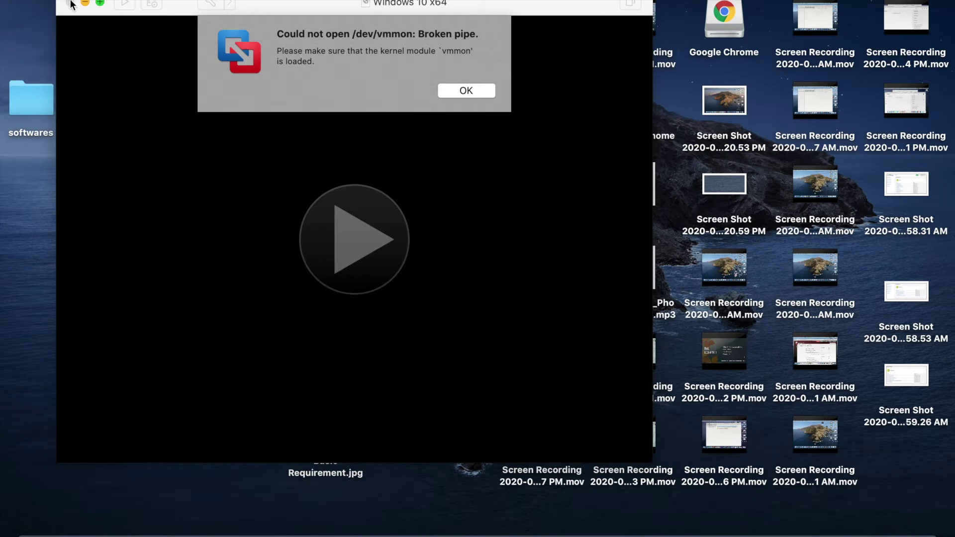
Dismiss the /dev/vmmon error and quit VMware Fusion
{"action": "left_click", "coordinate": [466, 91]}
{"action": "left_click", "coordinate": [67, 0]}
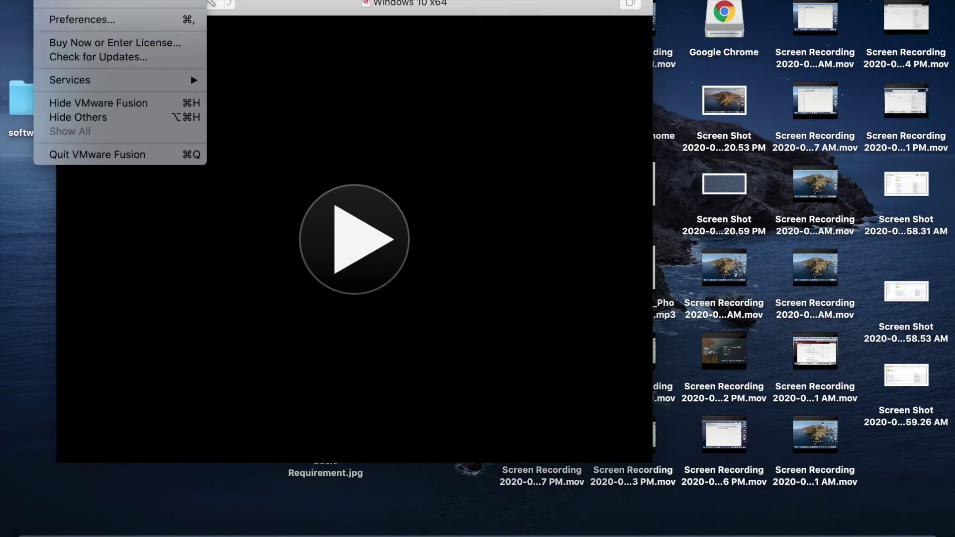
{"action": "left_click", "coordinate": [106, 158]}
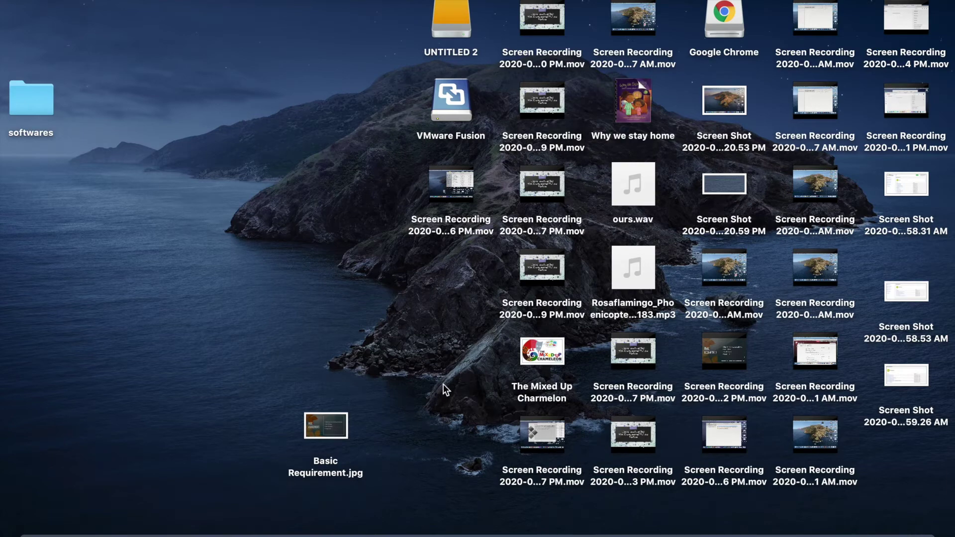
Relaunch VMware Fusion from the Applications folder
{"action": "left_click", "coordinate": [188, 1]}
{"action": "left_click", "coordinate": [261, 187]}
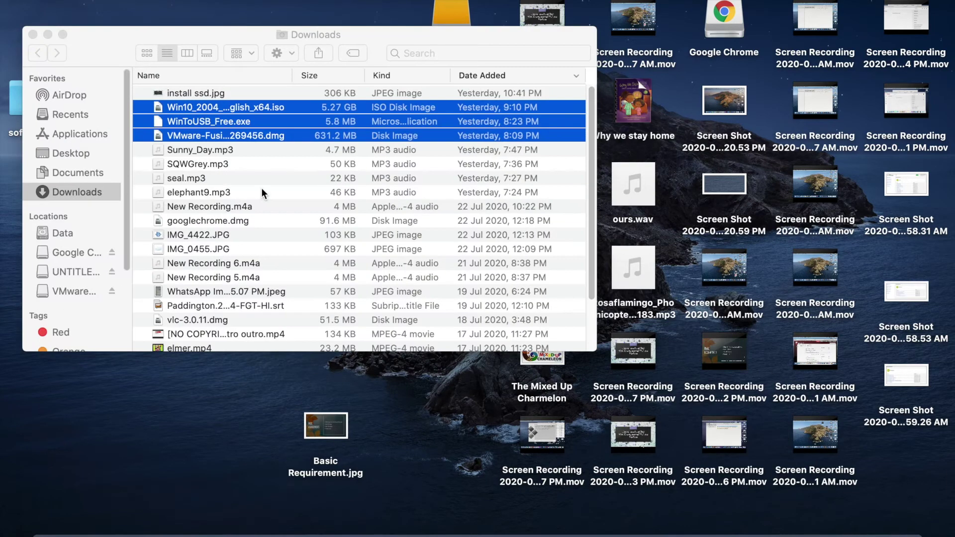
{"action": "left_click_drag", "start_coordinate": [592, 168], "coordinate": [592, 326]}
{"action": "double_click", "coordinate": [270, 293]}
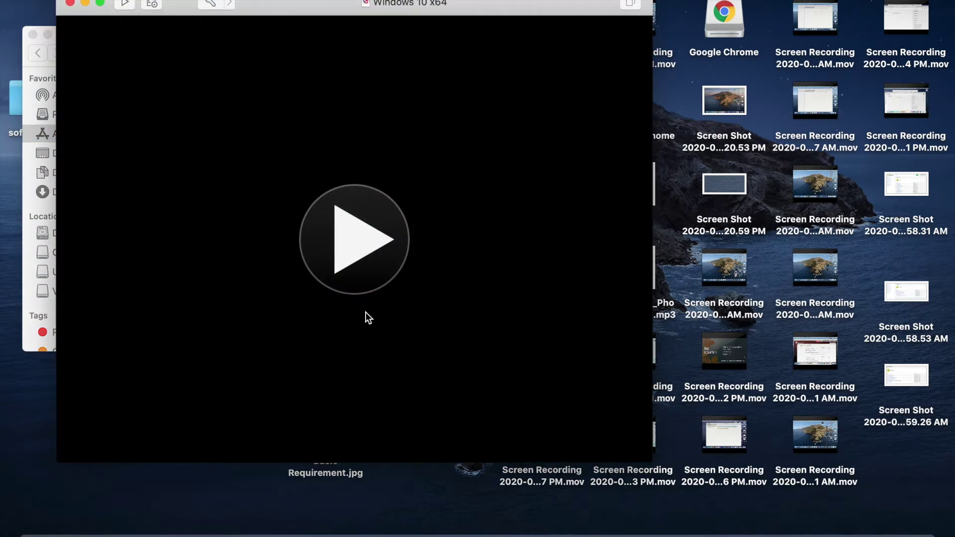
Power on the Windows 10 x64 VM and boot it from the Windows disc
{"action": "left_click", "coordinate": [359, 246]}
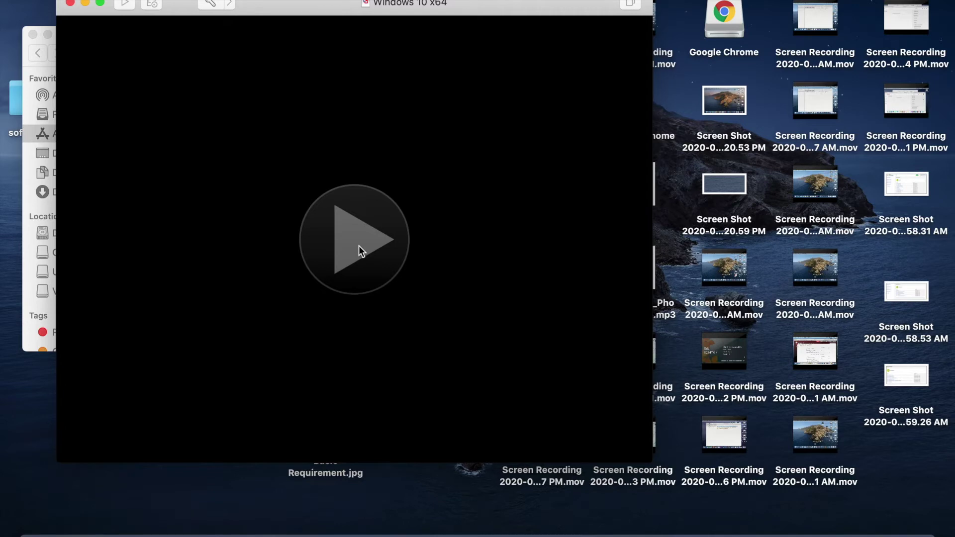
{"action": "left_click", "coordinate": [359, 245]}
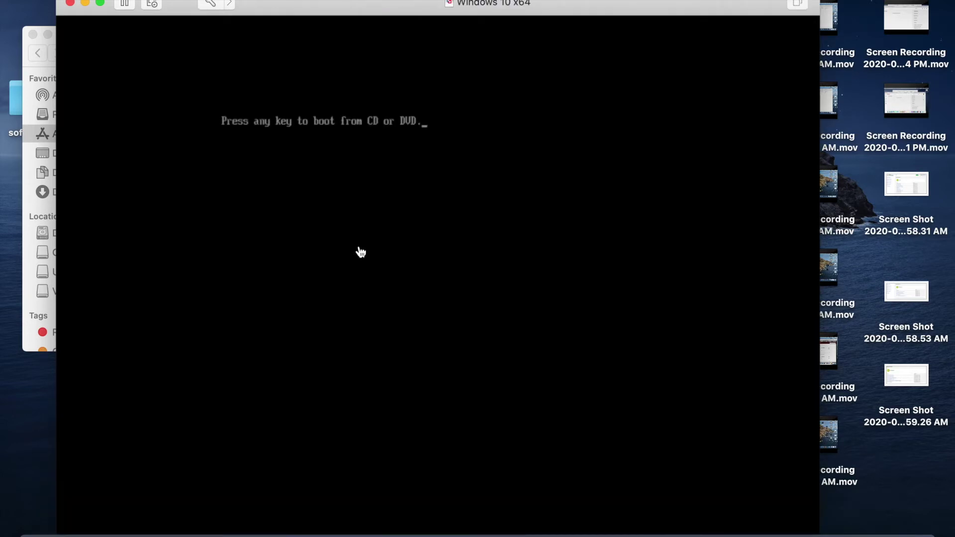
{"action": "key", "text": "Return"}
Answer the boot-from-CD prompt so Easy Install runs through to the Windows desktop
{"action": "left_click", "coordinate": [360, 252]}
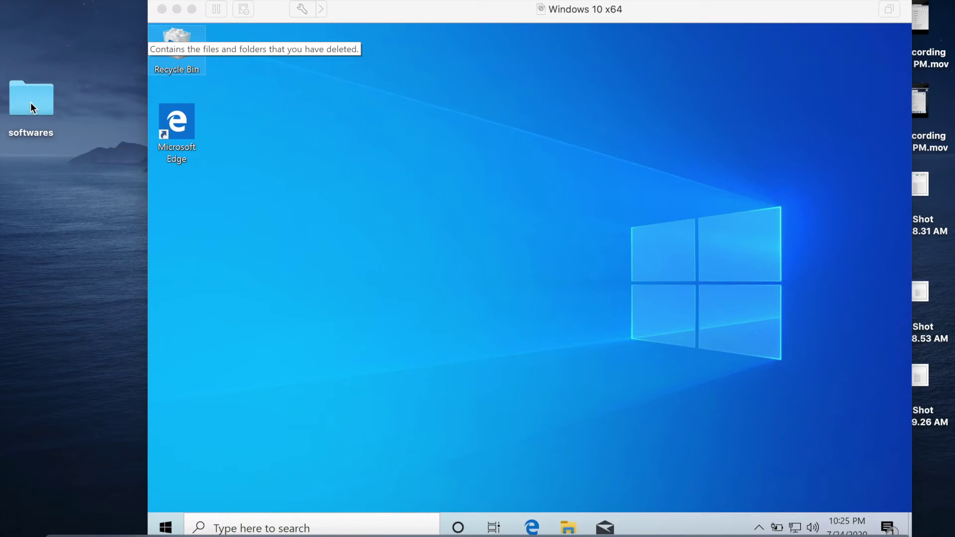
Copy WinToUSB_Free.exe from the softwares folder onto the Windows 10 desktop, then hide the VM
{"action": "double_click", "coordinate": [31, 102]}
{"action": "left_click_drag", "start_coordinate": [338, 303], "coordinate": [432, 129]}
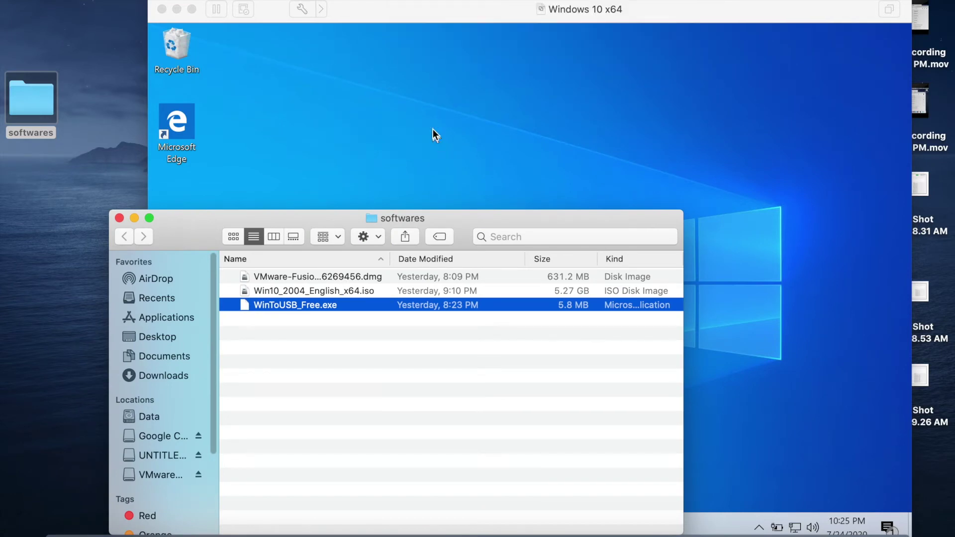
{"action": "left_click", "coordinate": [120, 219]}
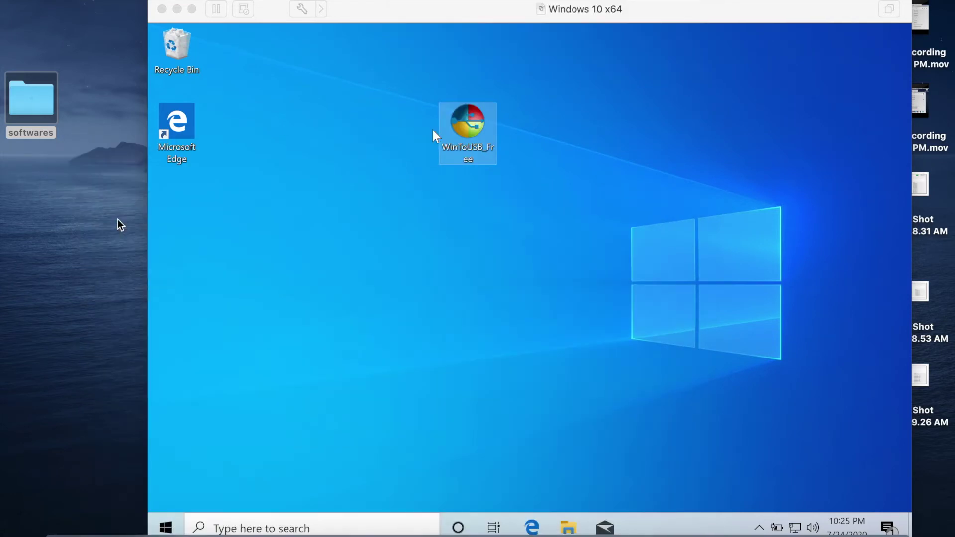
{"action": "left_click", "coordinate": [77, 102], "text": "alt"}
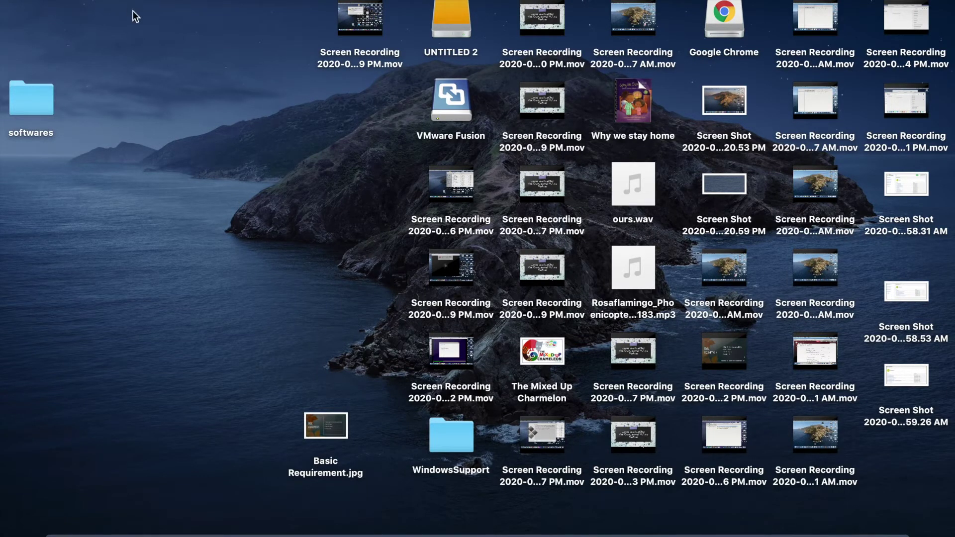
Launch Disk Utility from Finder's Utilities folder
{"action": "left_click", "coordinate": [174, 3]}
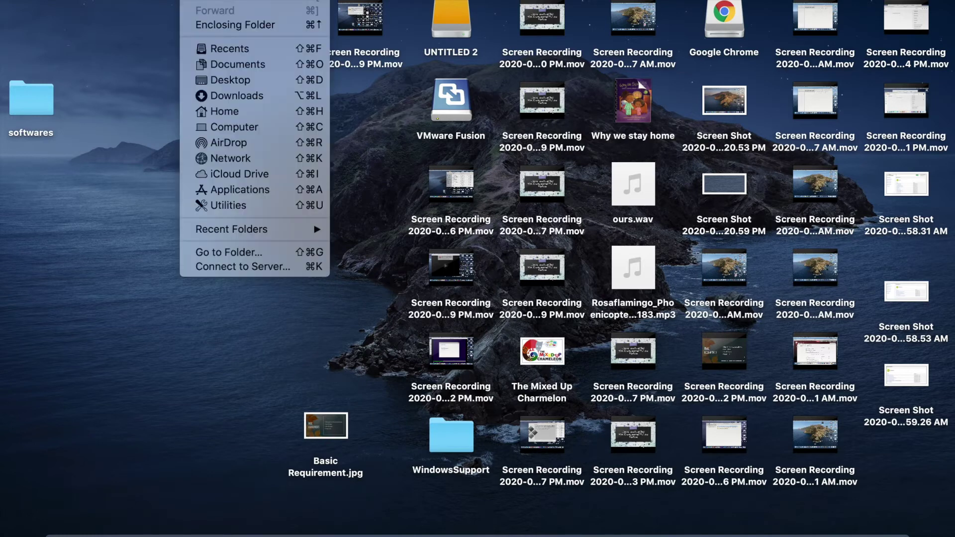
{"action": "left_click", "coordinate": [258, 207]}
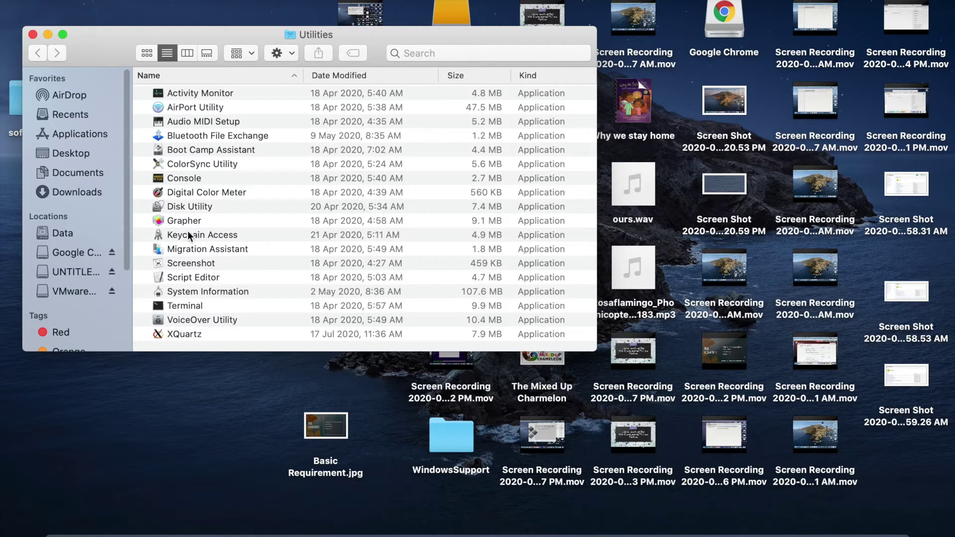
{"action": "double_click", "coordinate": [196, 206]}
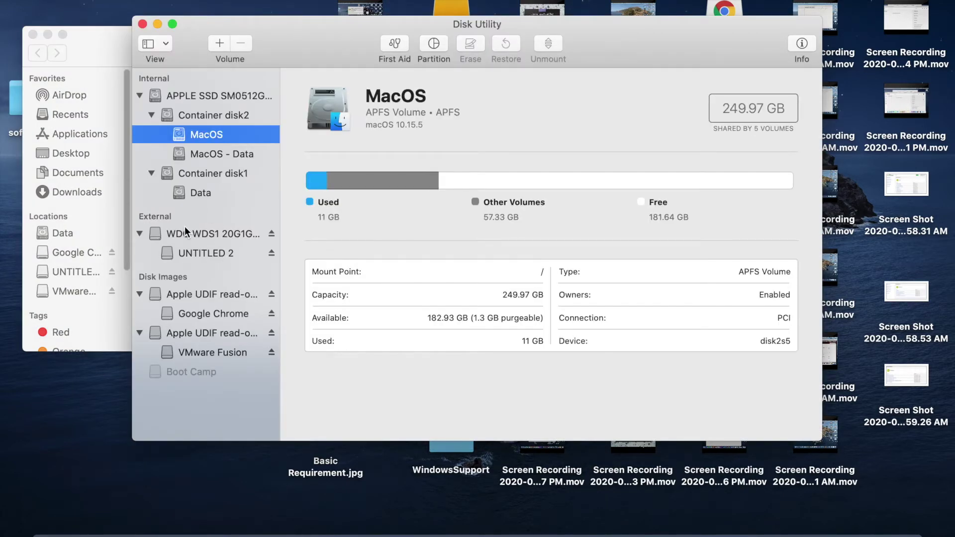
Erase the external WDC drive as MS-DOS (FAT) named Bootcamp, skip Time Machine, and close Disk Utility
{"action": "left_click", "coordinate": [189, 234]}
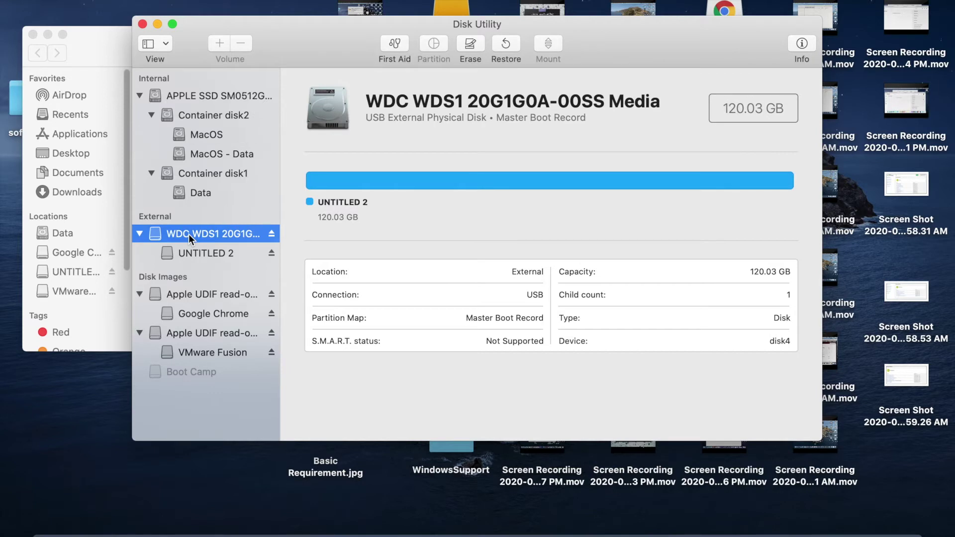
{"action": "right_click", "coordinate": [189, 233]}
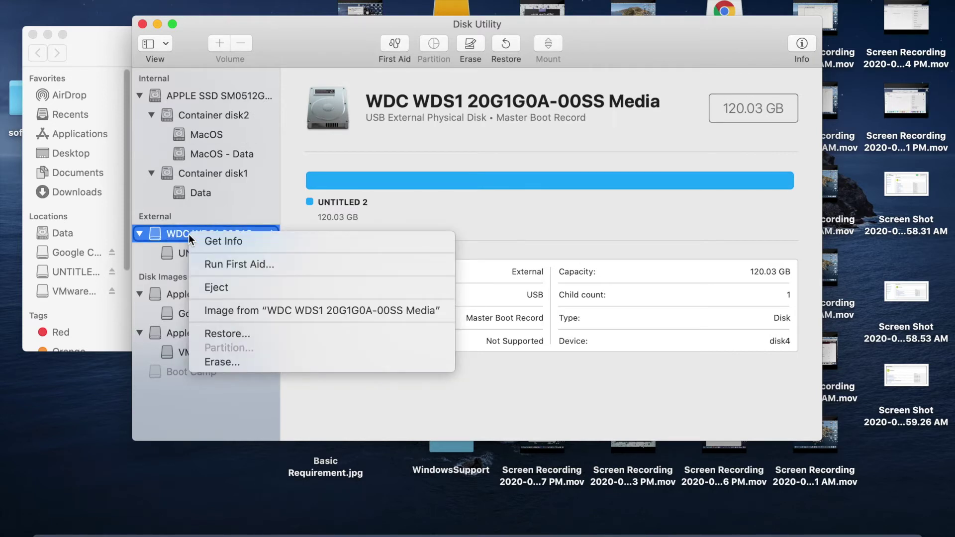
{"action": "left_click", "coordinate": [241, 365]}
{"action": "type", "text": "Bootcamp"}
{"action": "left_click", "coordinate": [506, 177]}
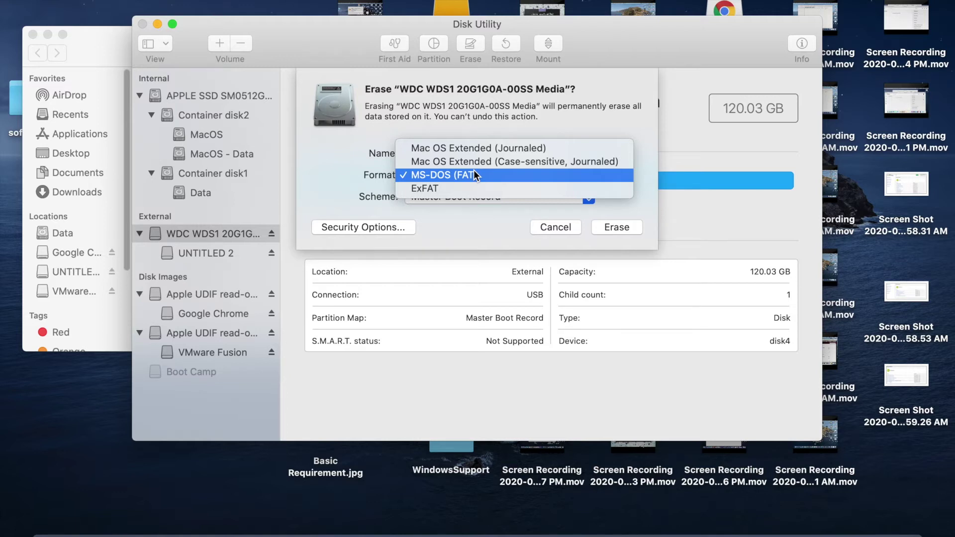
{"action": "left_click", "coordinate": [474, 173]}
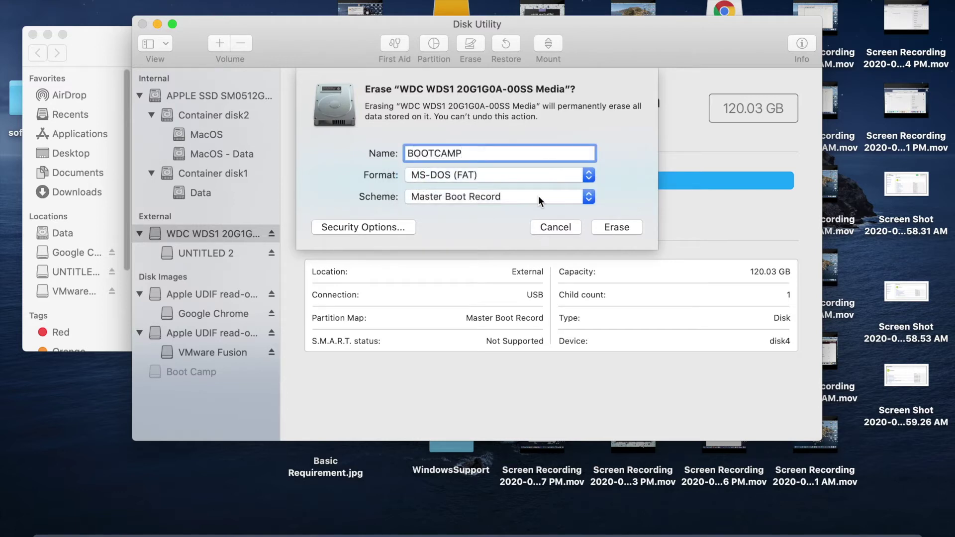
{"action": "left_click", "coordinate": [615, 227]}
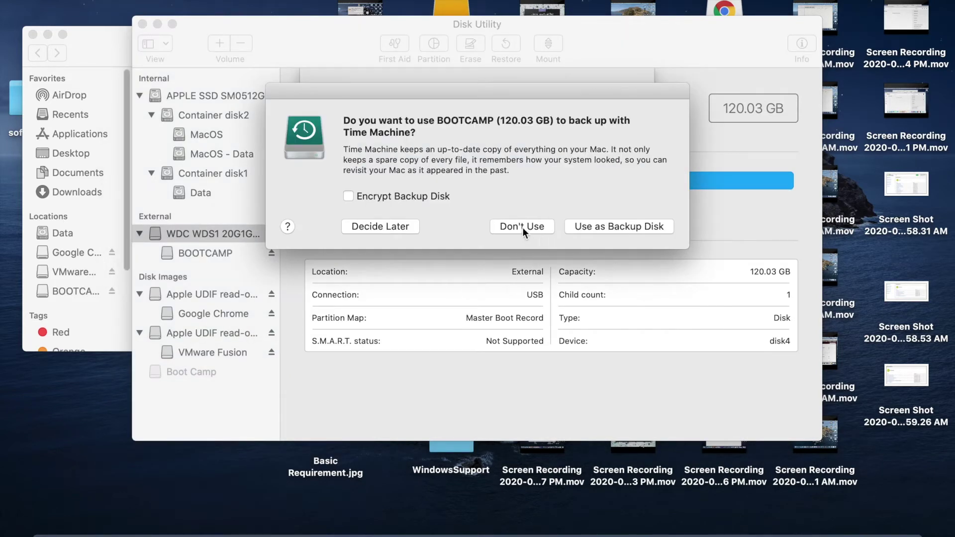
{"action": "left_click", "coordinate": [522, 227]}
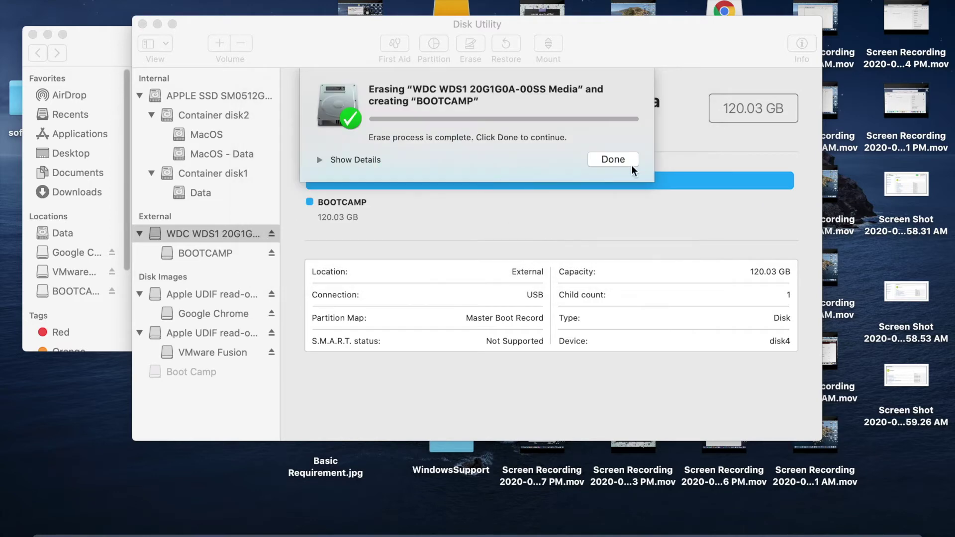
{"action": "left_click", "coordinate": [619, 158]}
{"action": "left_click", "coordinate": [143, 24]}
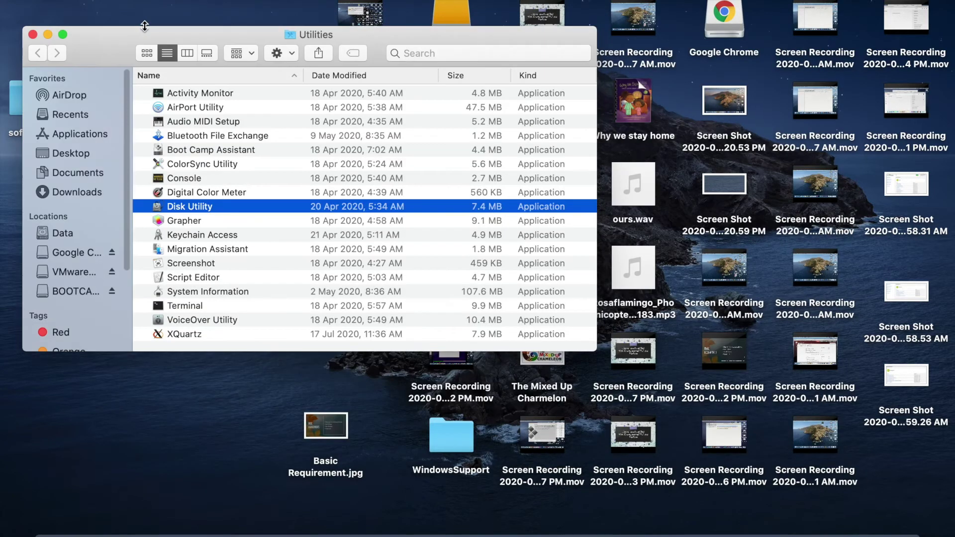
Bring up the Windows 10 x64 VM from the Dock and connect the BOOTCAMP USB drive to it
{"action": "left_click", "coordinate": [32, 37]}
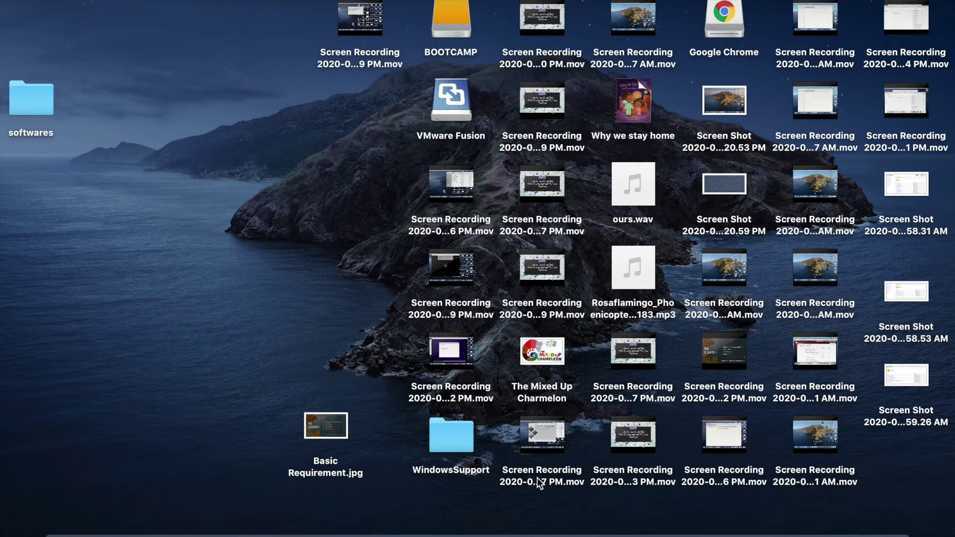
{"action": "left_click", "coordinate": [868, 533]}
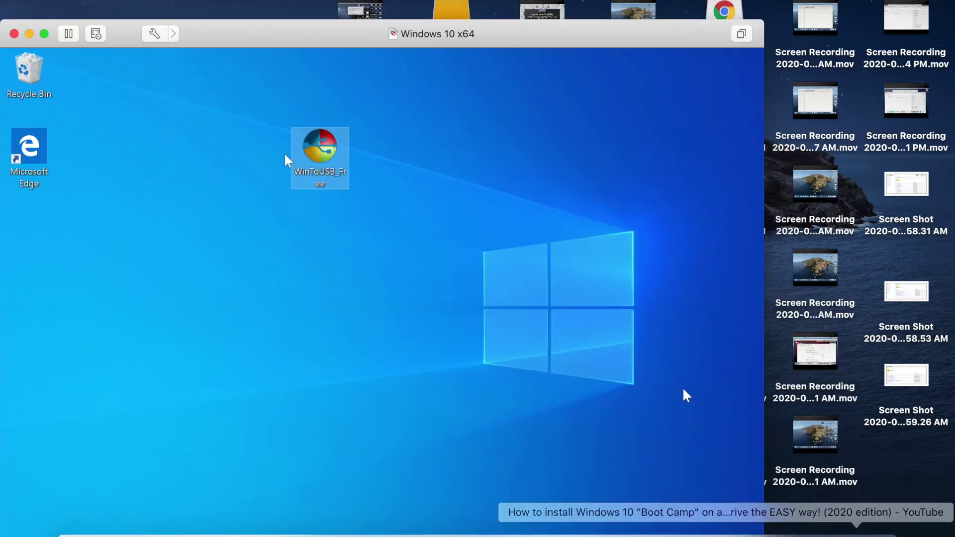
{"action": "left_click_drag", "start_coordinate": [250, 43], "coordinate": [373, 36]}
{"action": "left_click_drag", "start_coordinate": [316, 100], "coordinate": [147, 48]}
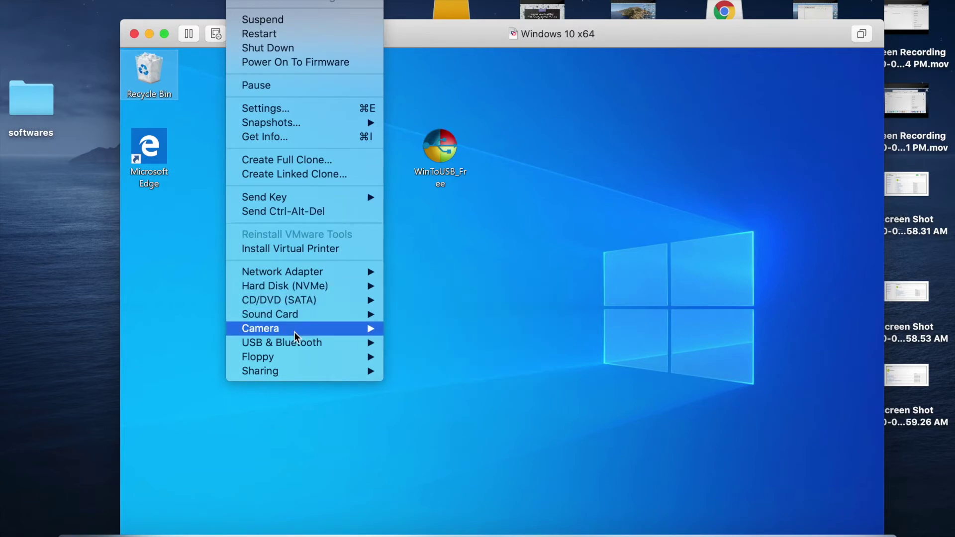
{"action": "mouse_move", "coordinate": [295, 345]}
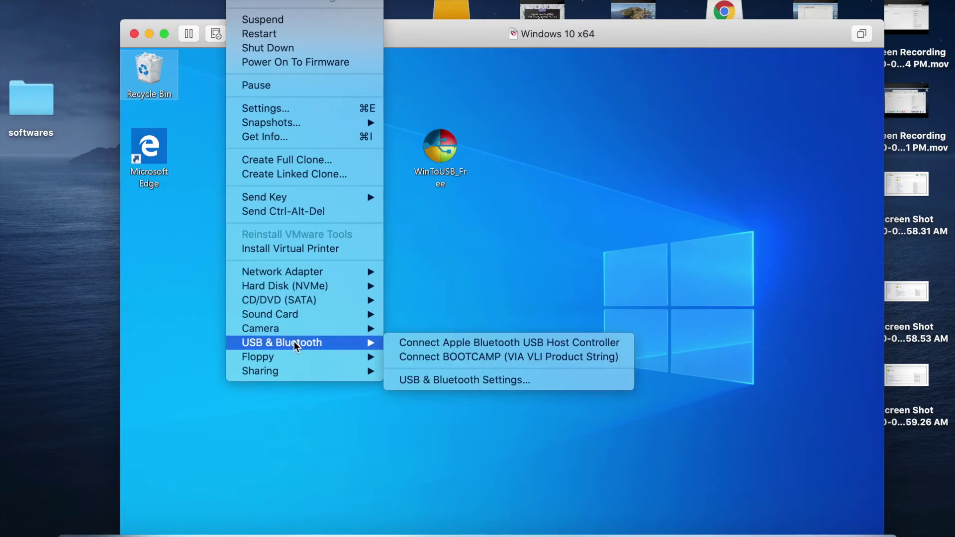
{"action": "left_click", "coordinate": [438, 356]}
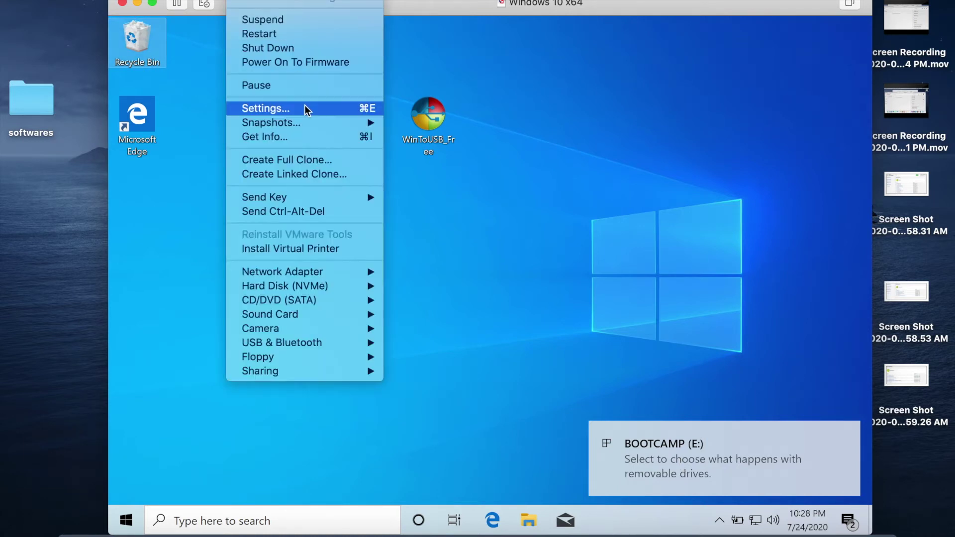
Set Win10_2004_English_x64.iso from the softwares folder as the VM's CD/DVD disc image
{"action": "mouse_move", "coordinate": [314, 304]}
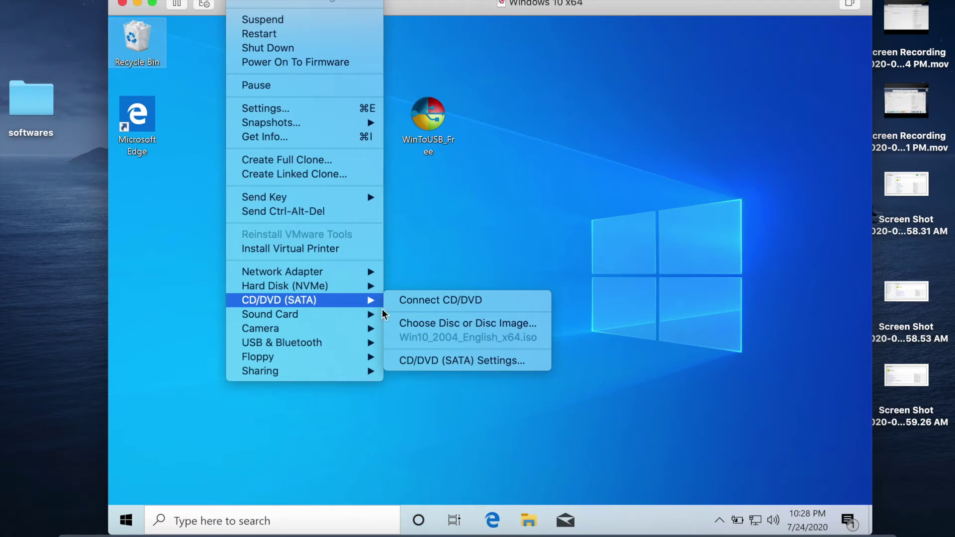
{"action": "left_click", "coordinate": [446, 324]}
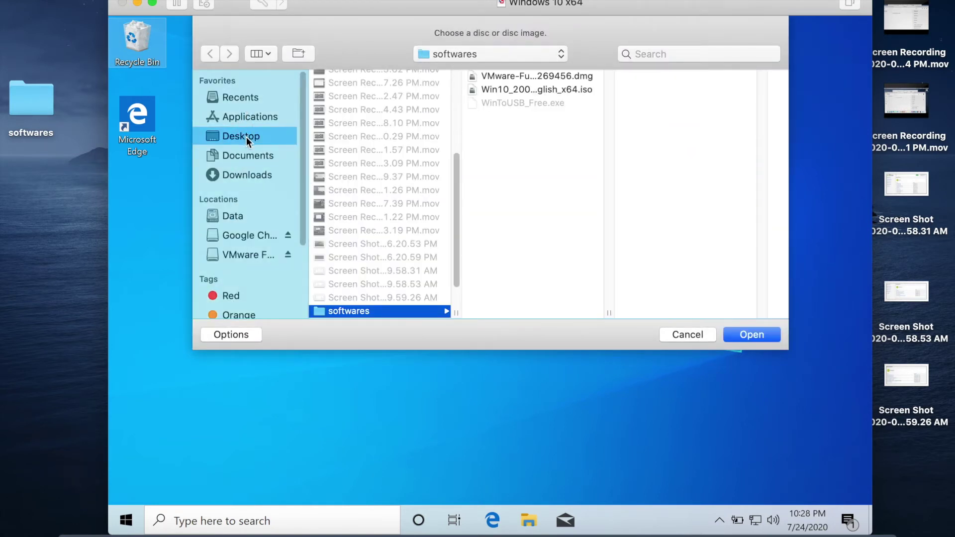
{"action": "left_click", "coordinate": [523, 91]}
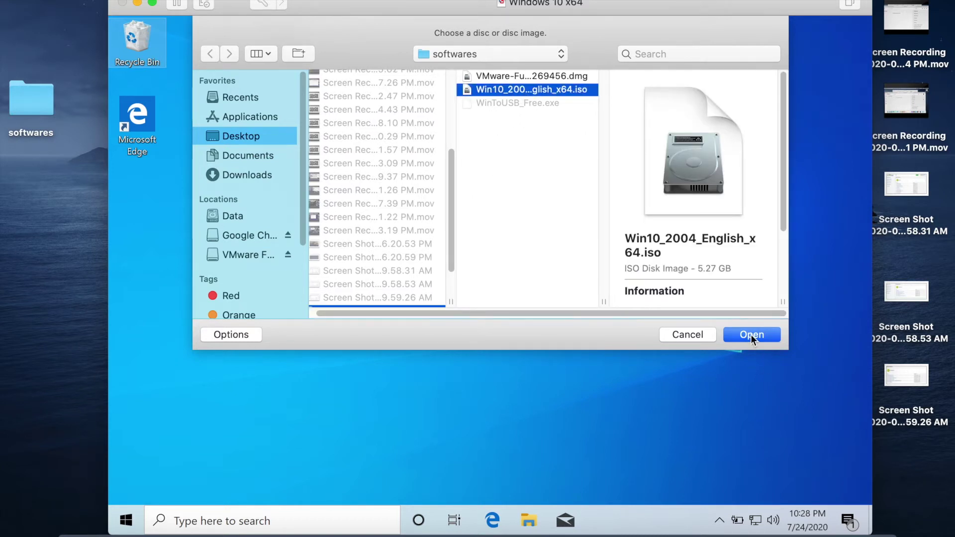
{"action": "left_click", "coordinate": [750, 334]}
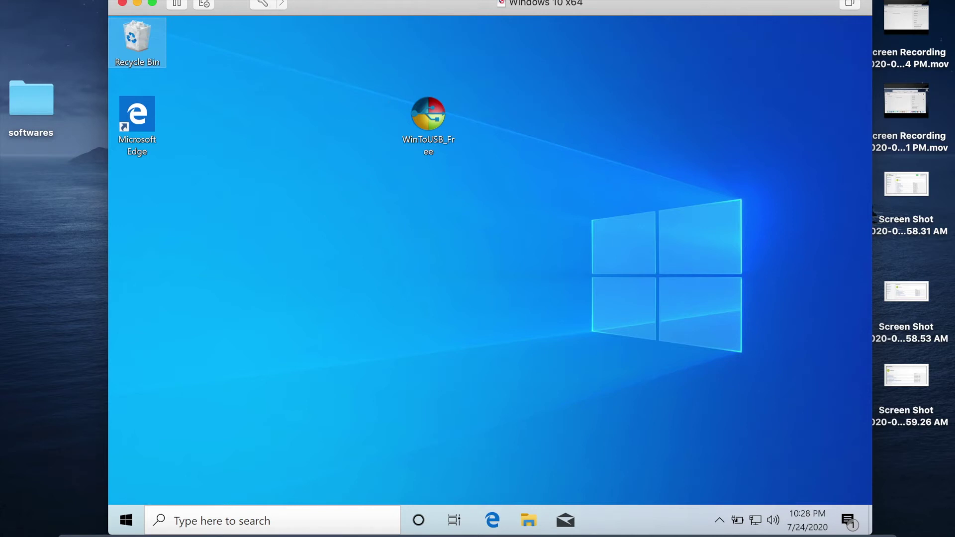
{"action": "left_click", "coordinate": [279, 1]}
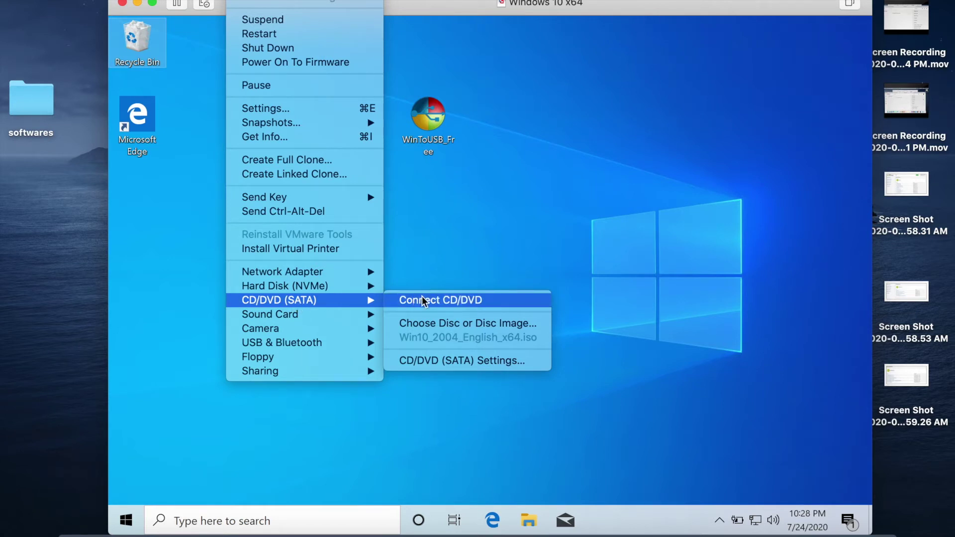
Connect the Windows ISO as drive D: (CCCOMA_X64FRE_EN-US_DV9) and launch the WinToUSB_Free installer
{"action": "left_click", "coordinate": [440, 301]}
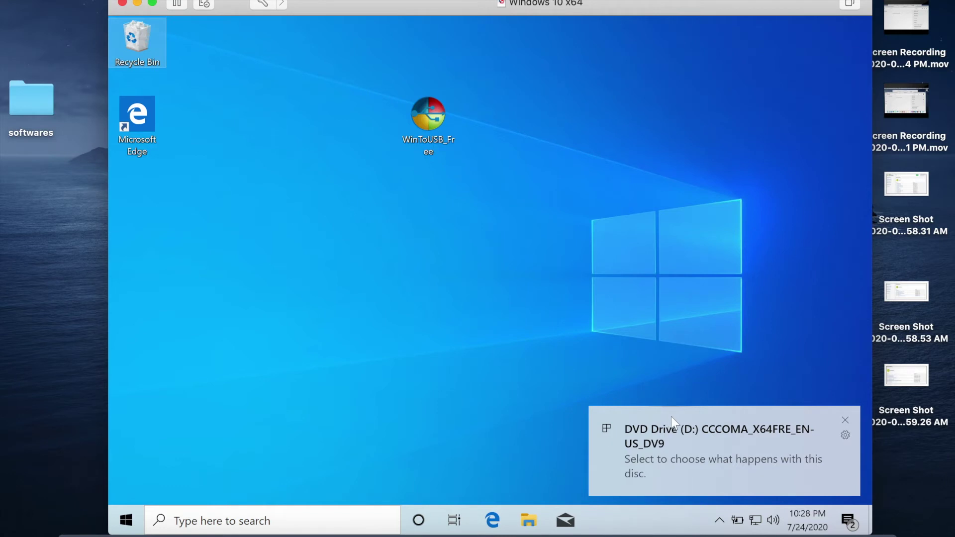
{"action": "left_click", "coordinate": [425, 308]}
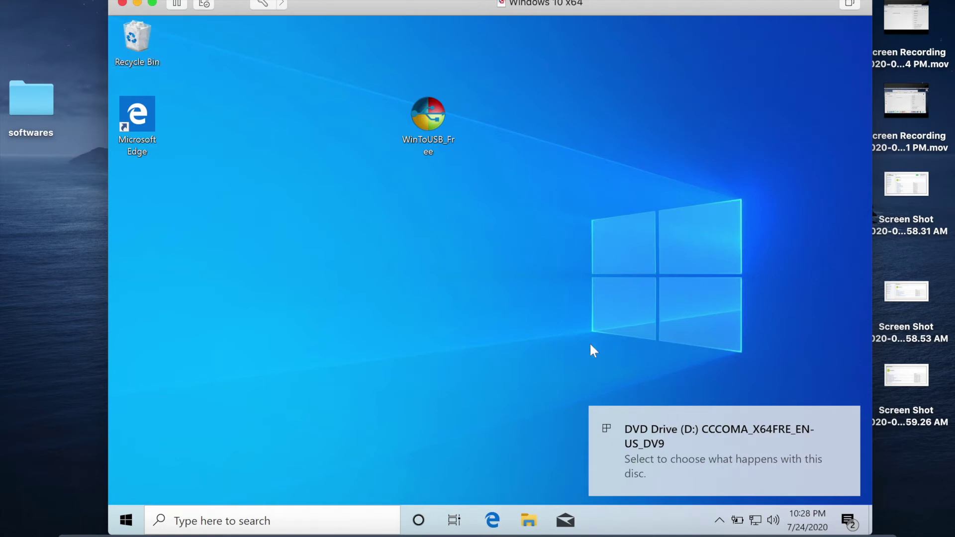
{"action": "double_click", "coordinate": [426, 129]}
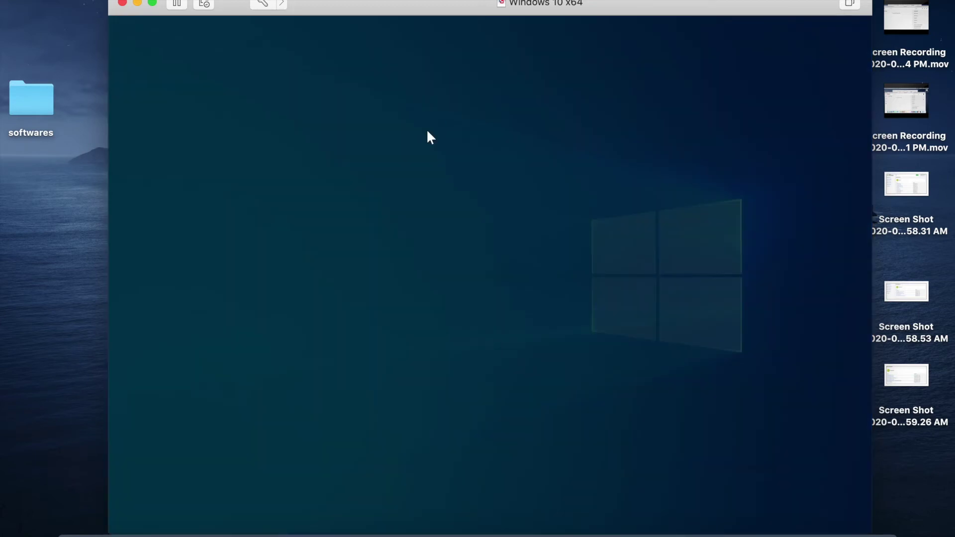
Install WinToUSB in English, accepting the license and keeping the default install and Start Menu folders
{"action": "left_click", "coordinate": [431, 373]}
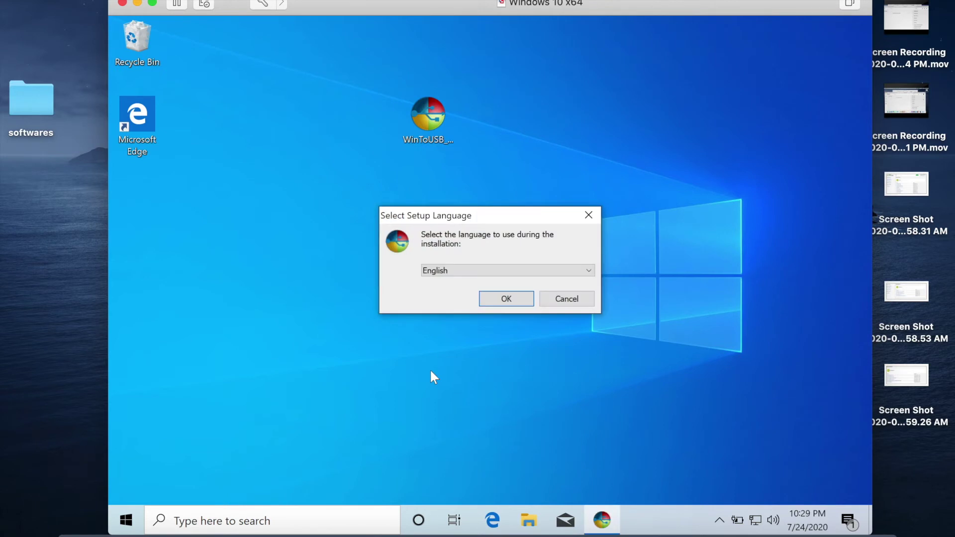
{"action": "left_click", "coordinate": [506, 299]}
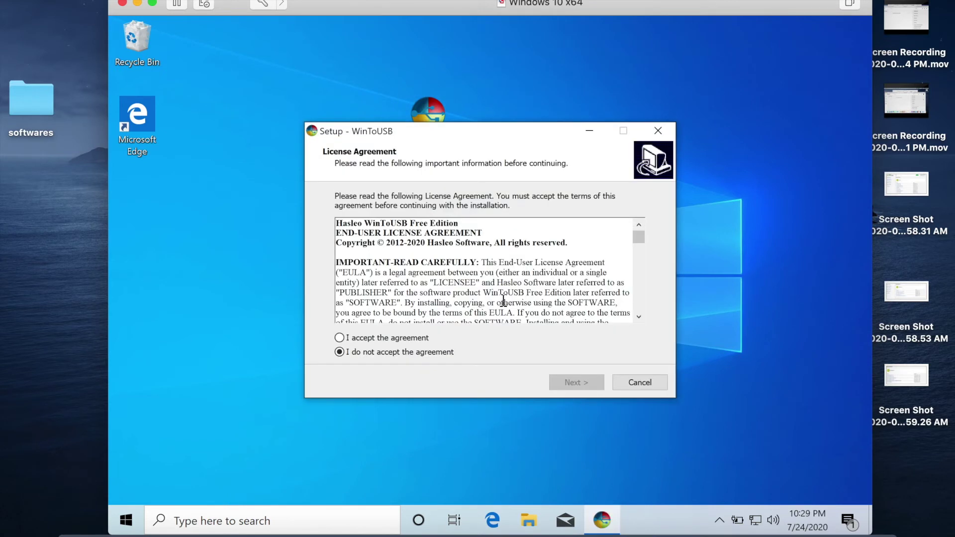
{"action": "left_click", "coordinate": [361, 338]}
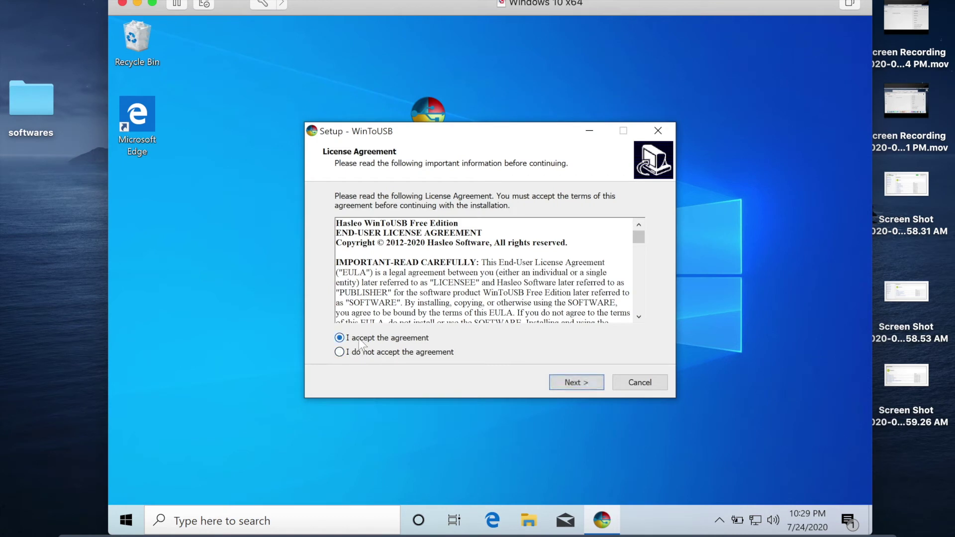
{"action": "left_click", "coordinate": [576, 383]}
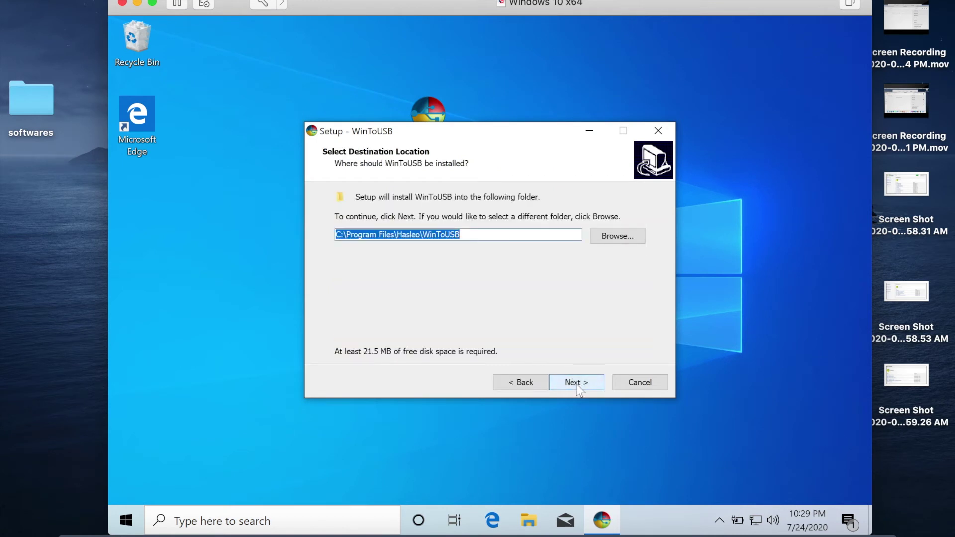
{"action": "left_click", "coordinate": [576, 383]}
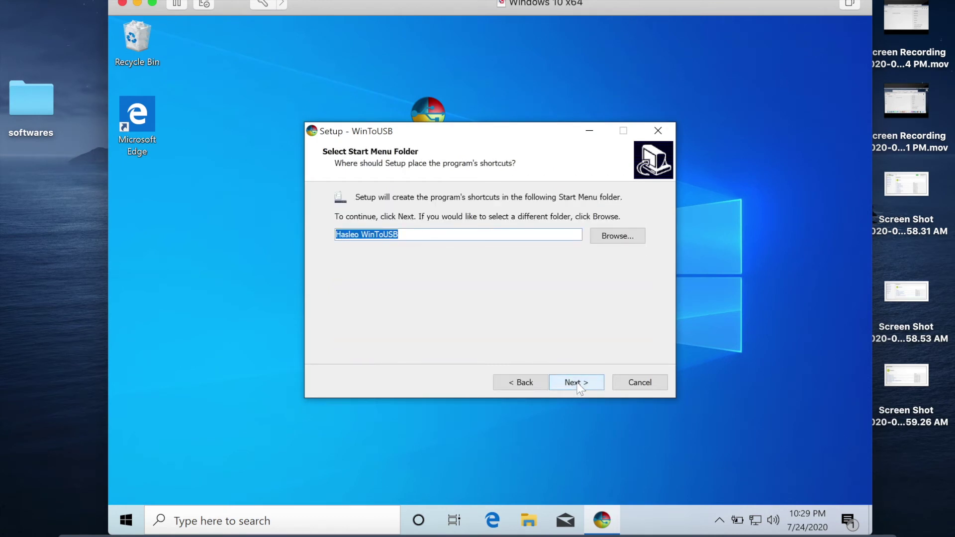
{"action": "left_click", "coordinate": [578, 383]}
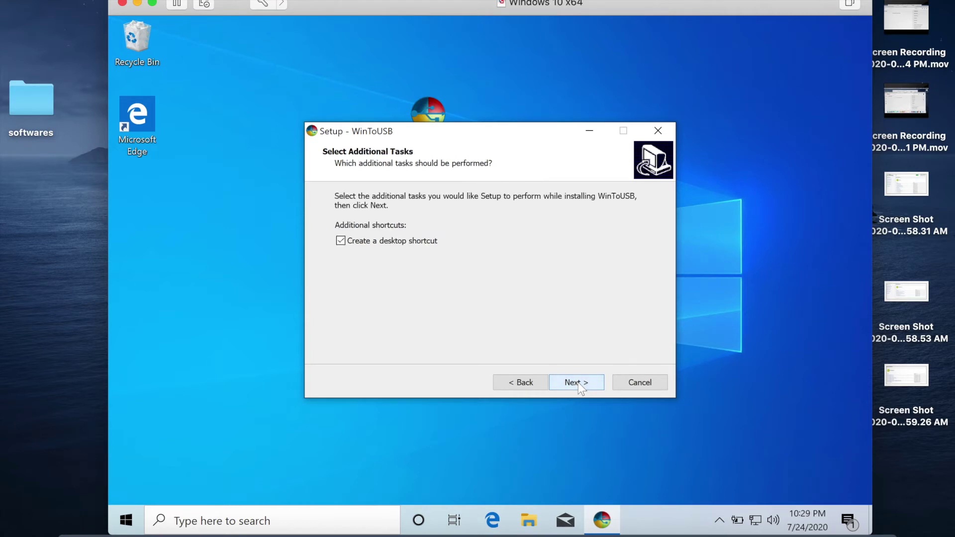
{"action": "left_click", "coordinate": [577, 383]}
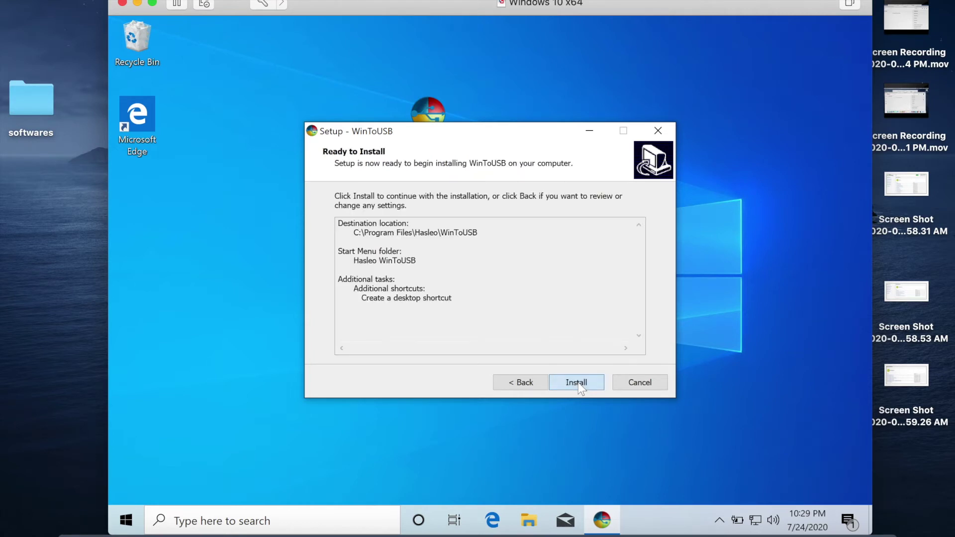
{"action": "left_click", "coordinate": [578, 382]}
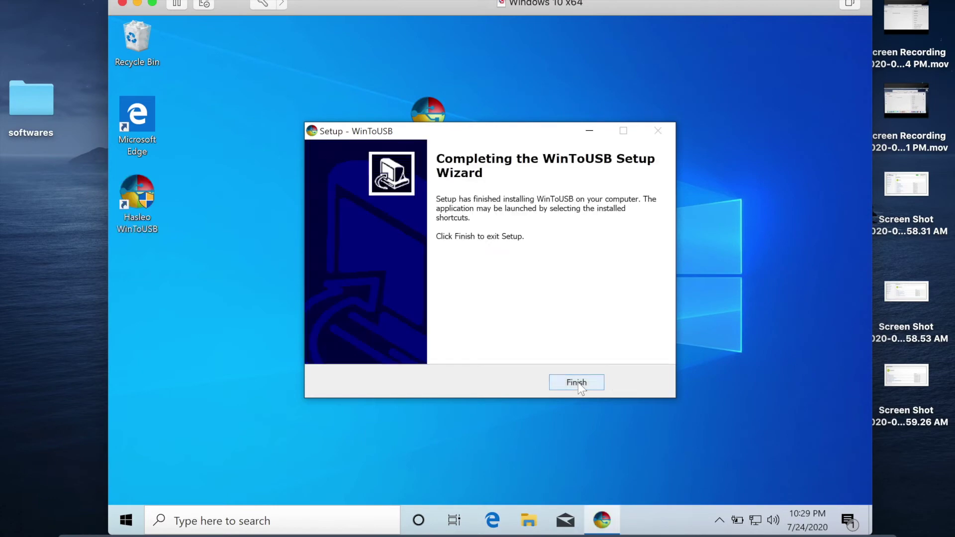
{"action": "left_click", "coordinate": [582, 383]}
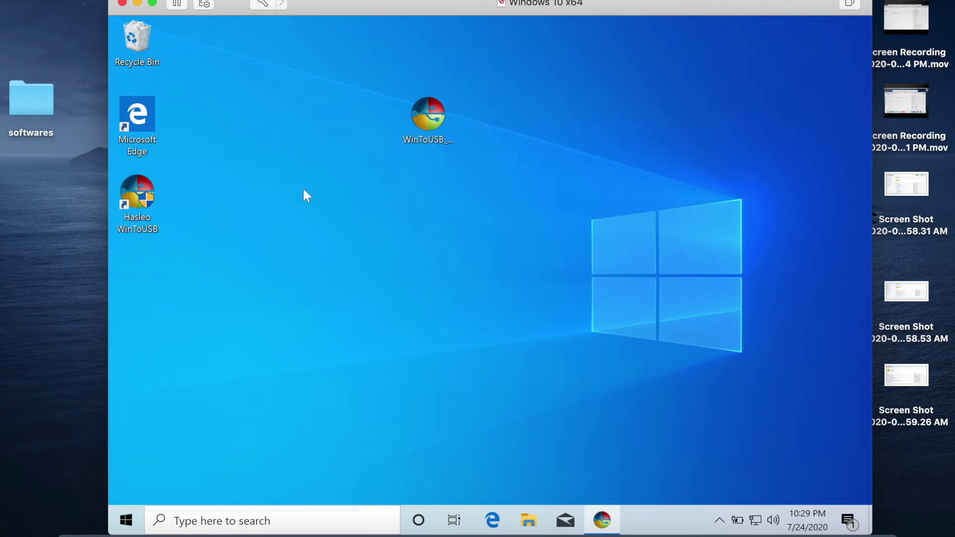
Drag WindowsSupport from the Mac desktop into the VM, then start WinToUSB with administrator permission
{"action": "key", "text": "F11"}
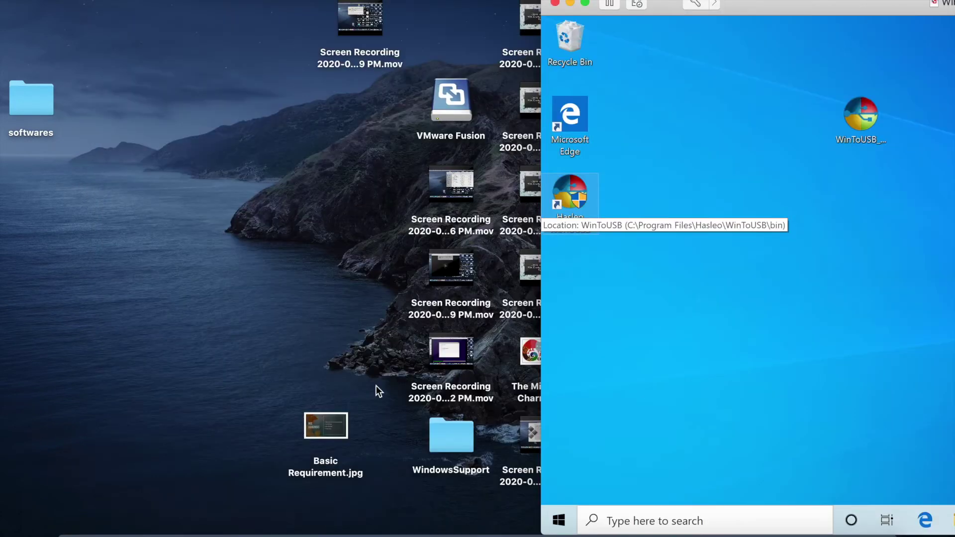
{"action": "left_click_drag", "start_coordinate": [456, 442], "coordinate": [854, 361]}
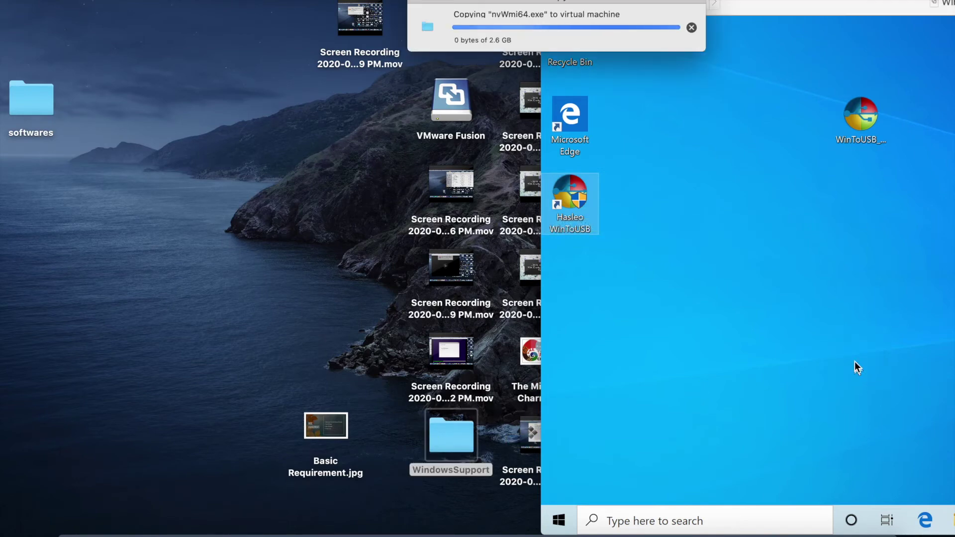
{"action": "key", "text": "F11"}
{"action": "left_click", "coordinate": [139, 202]}
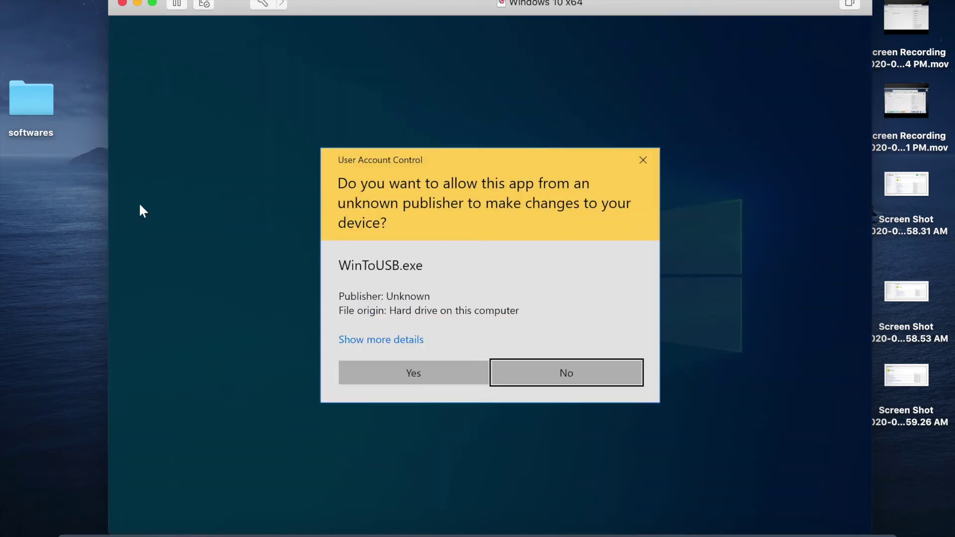
{"action": "left_click", "coordinate": [424, 373]}
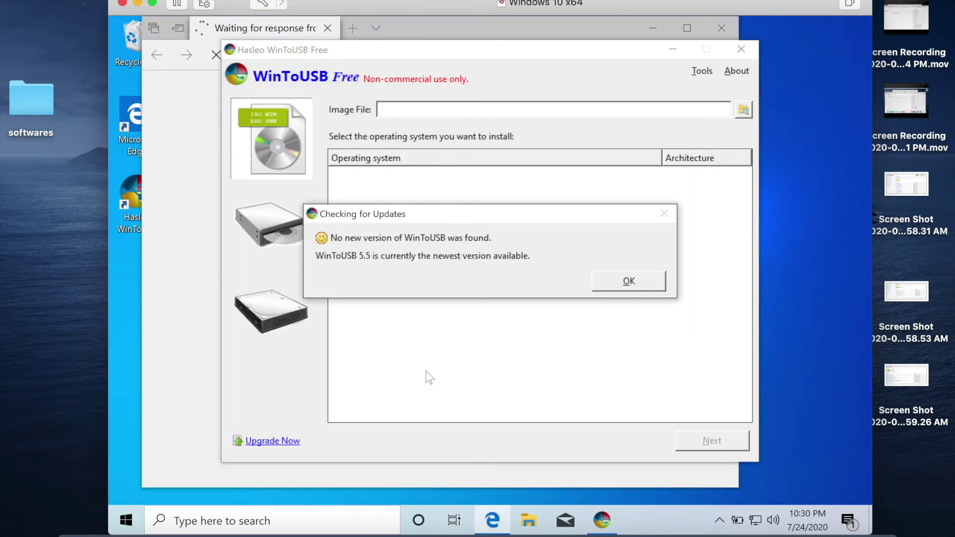
Use the CD/DVD drive D: (CCCOMA_X64FRE_EN-US_DV9) as WinToUSB's source and select Windows 10 Home
{"action": "left_click", "coordinate": [607, 280]}
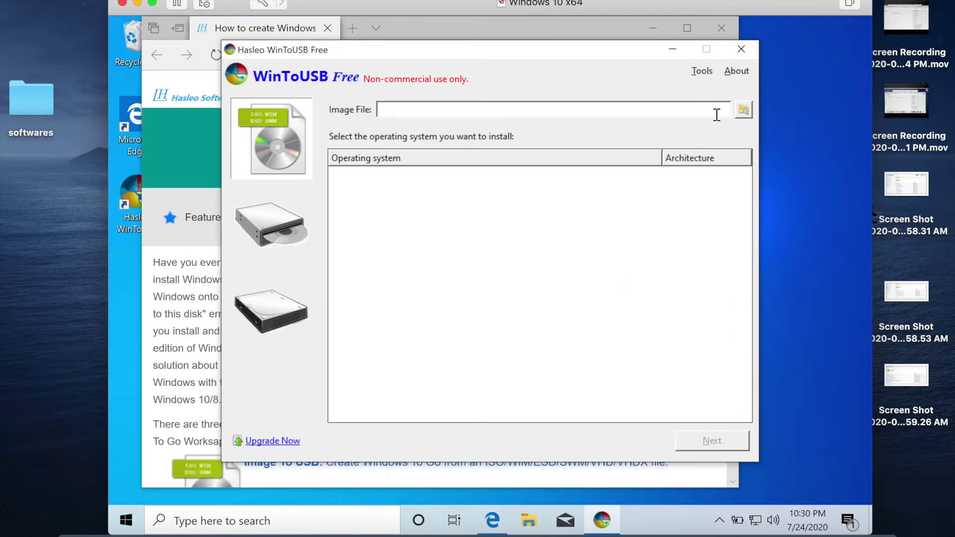
{"action": "left_click", "coordinate": [277, 223]}
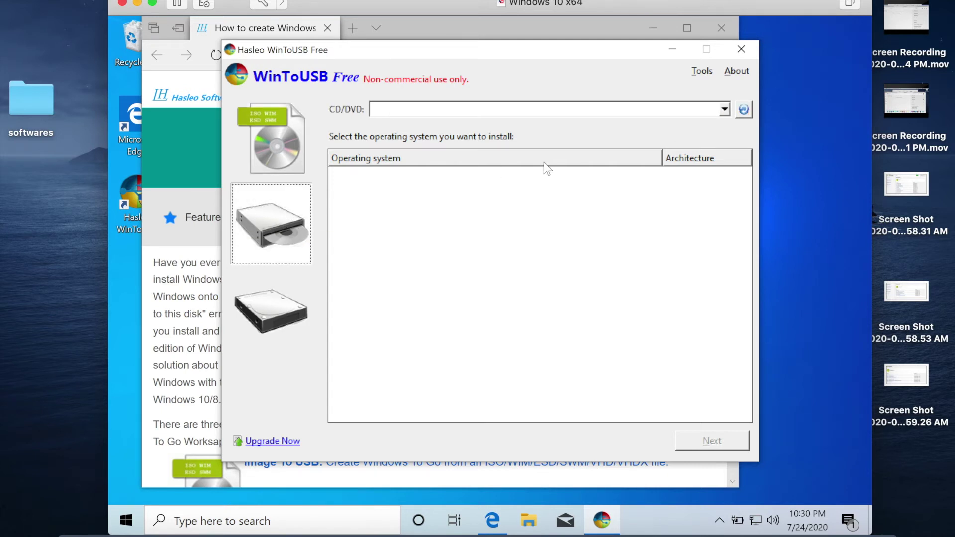
{"action": "left_click", "coordinate": [724, 110]}
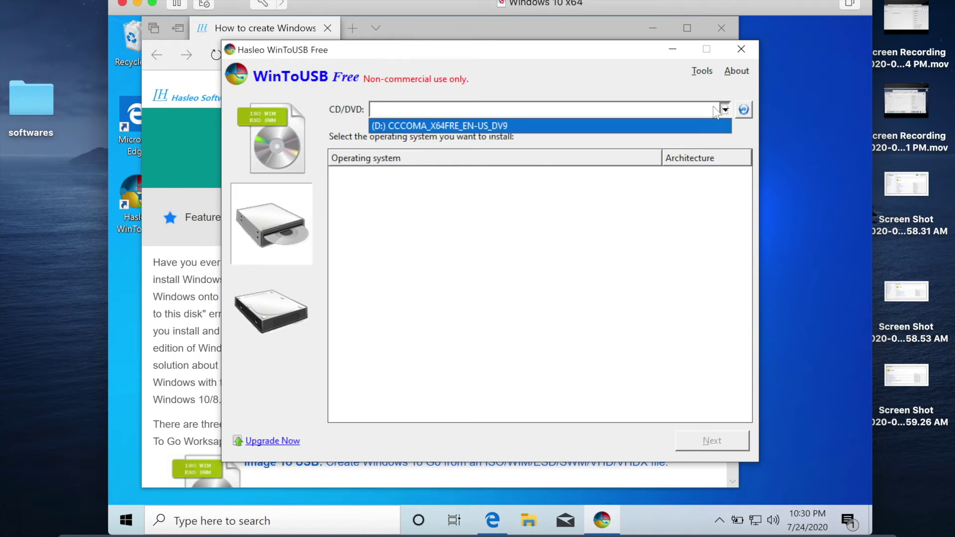
{"action": "left_click", "coordinate": [525, 125]}
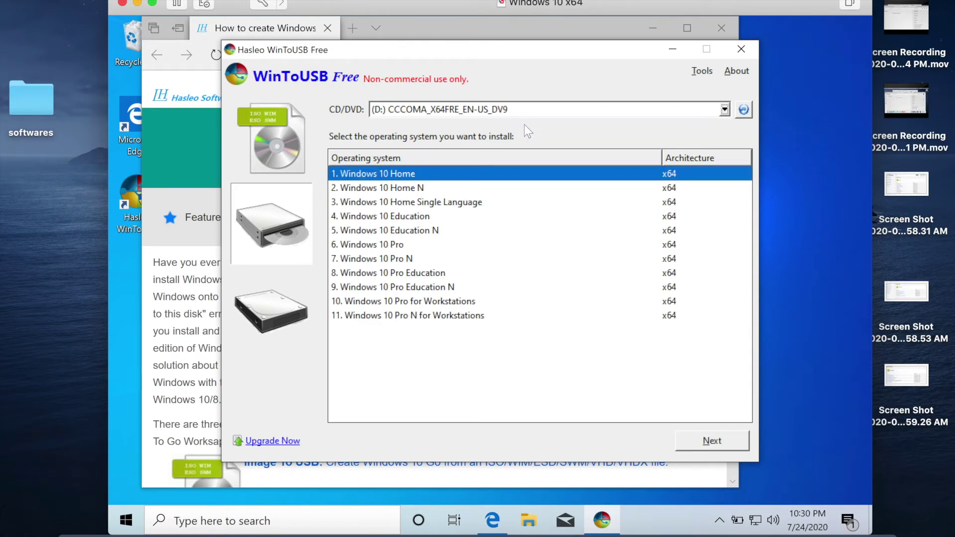
{"action": "left_click", "coordinate": [376, 177]}
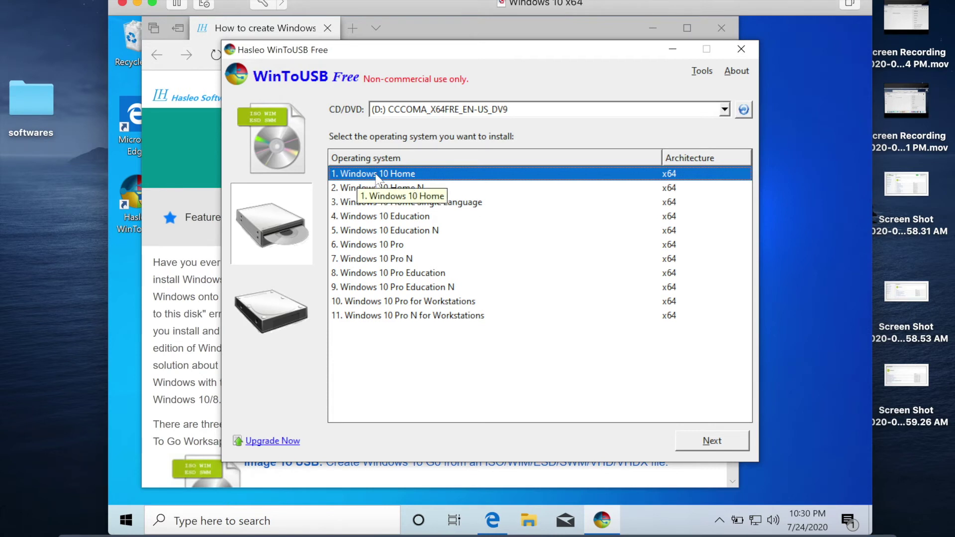
{"action": "left_click", "coordinate": [713, 442]}
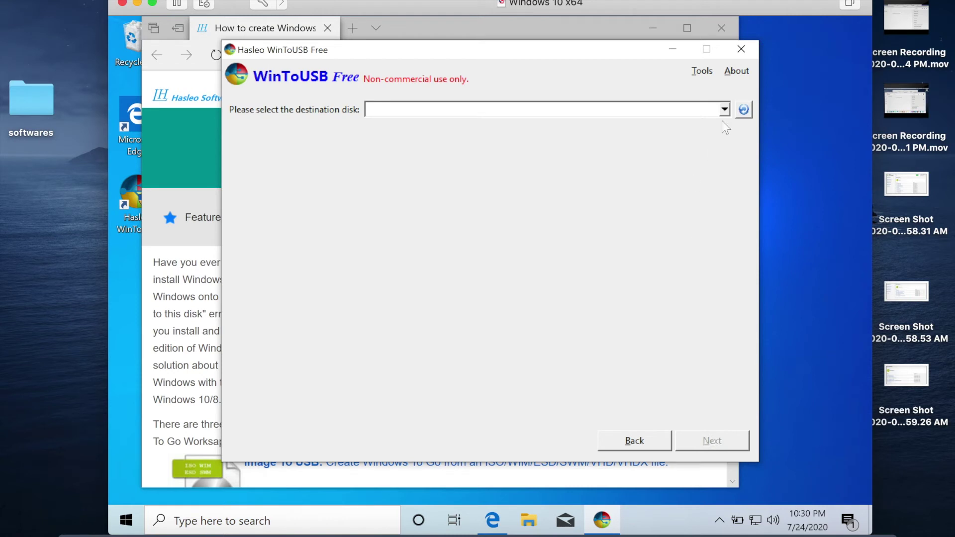
{"action": "left_click", "coordinate": [723, 110]}
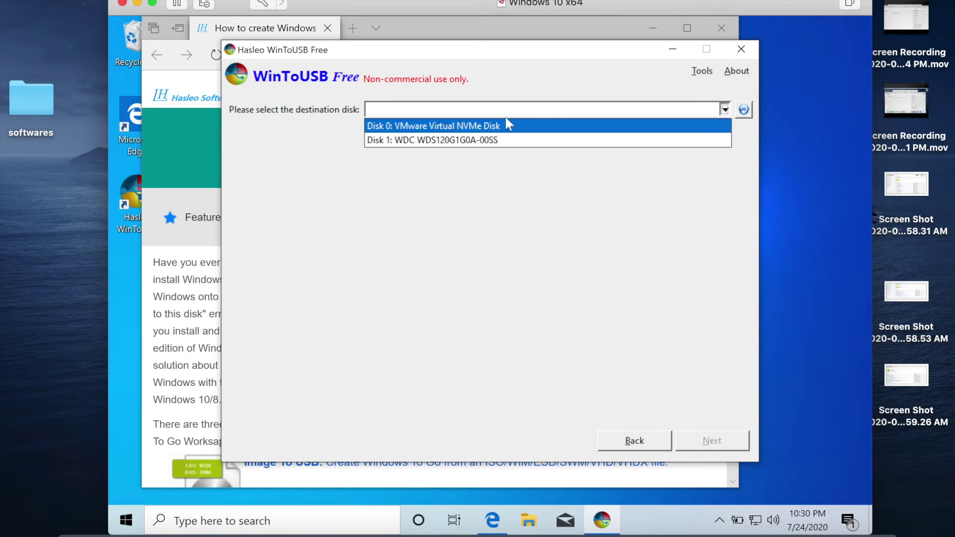
Install Windows 10 Home onto Disk 1 with GPT for UEFI partitioning
{"action": "left_click", "coordinate": [440, 141]}
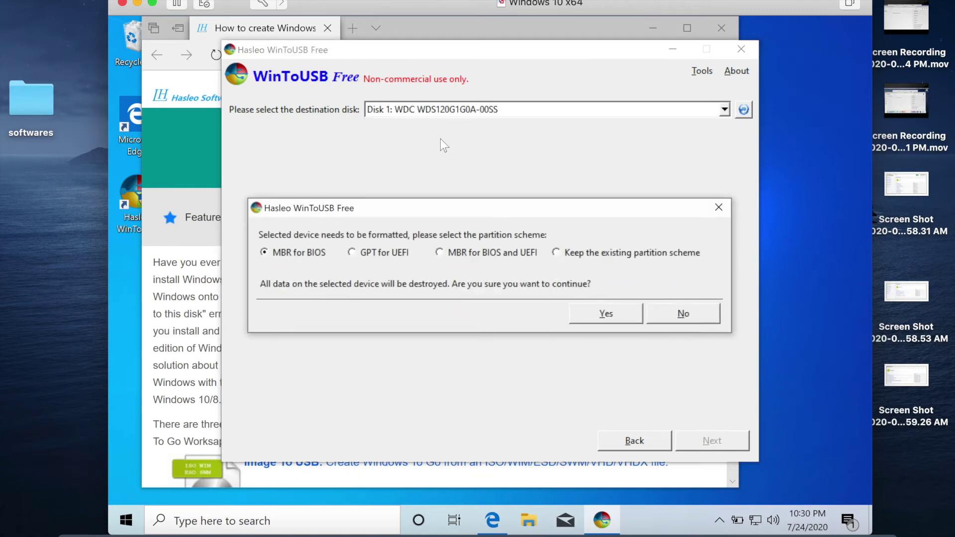
{"action": "left_click", "coordinate": [353, 254]}
{"action": "left_click", "coordinate": [602, 311]}
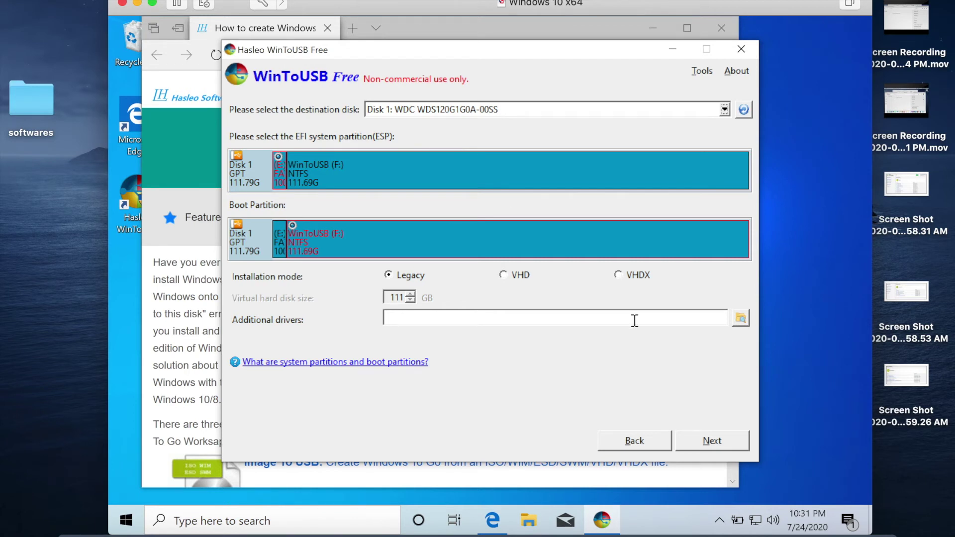
{"action": "left_click", "coordinate": [713, 442]}
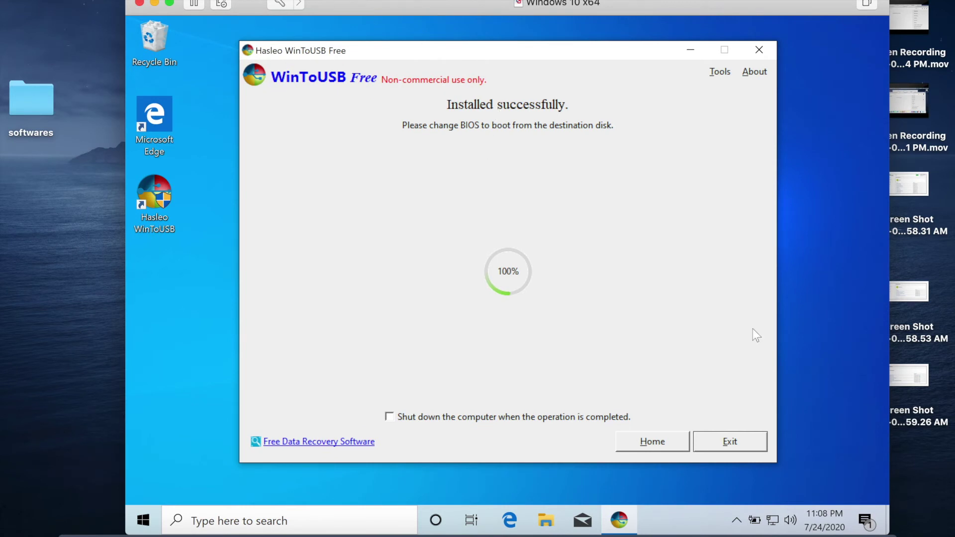
Exit WinToUSB, then drag the desktop's WindowsSupport folder onto WinToUSB (F:) in File Explorer
{"action": "left_click", "coordinate": [735, 442]}
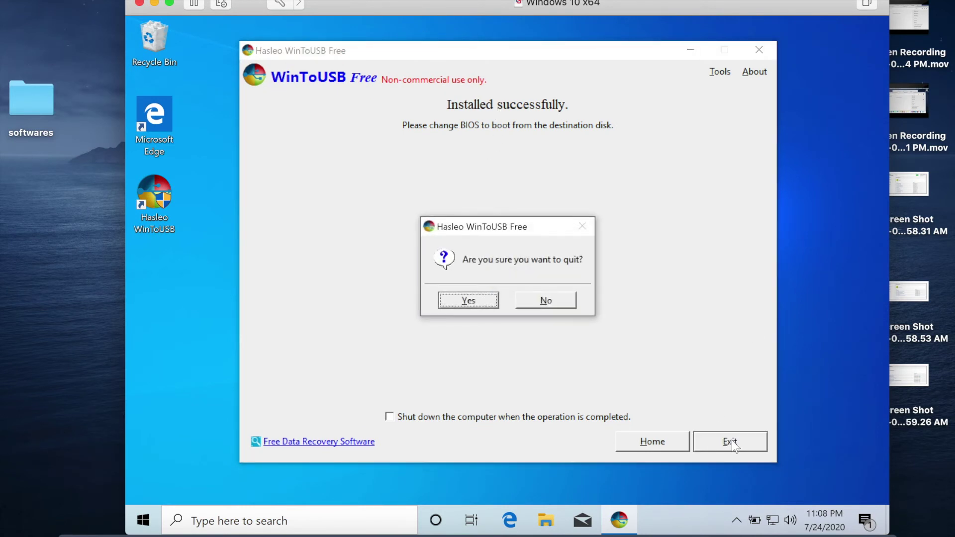
{"action": "left_click", "coordinate": [470, 301]}
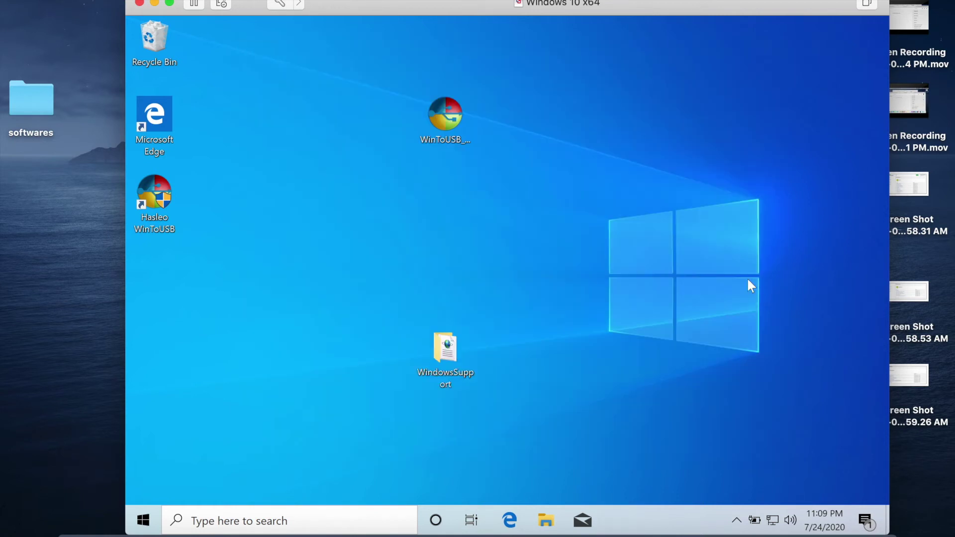
{"action": "left_click", "coordinate": [547, 522]}
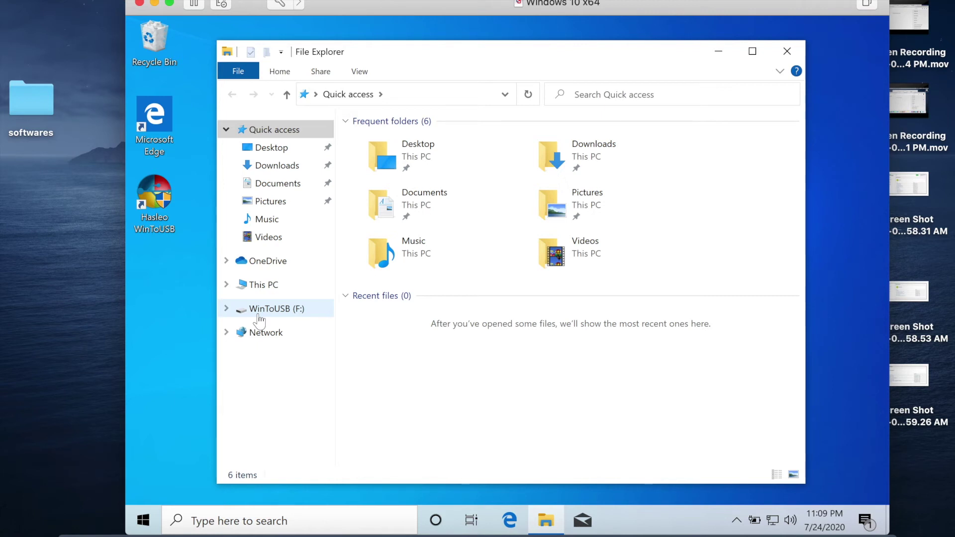
{"action": "left_click", "coordinate": [259, 321]}
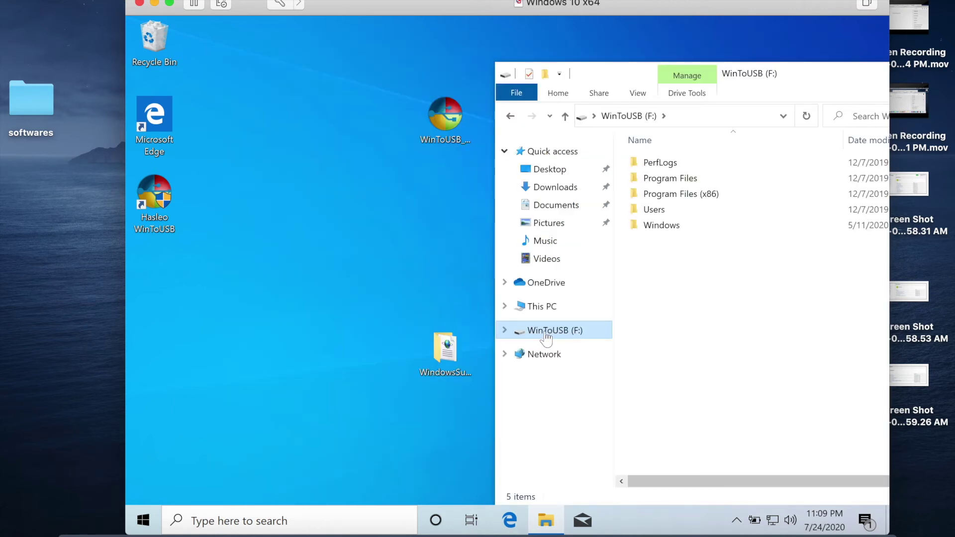
{"action": "left_click", "coordinate": [457, 357]}
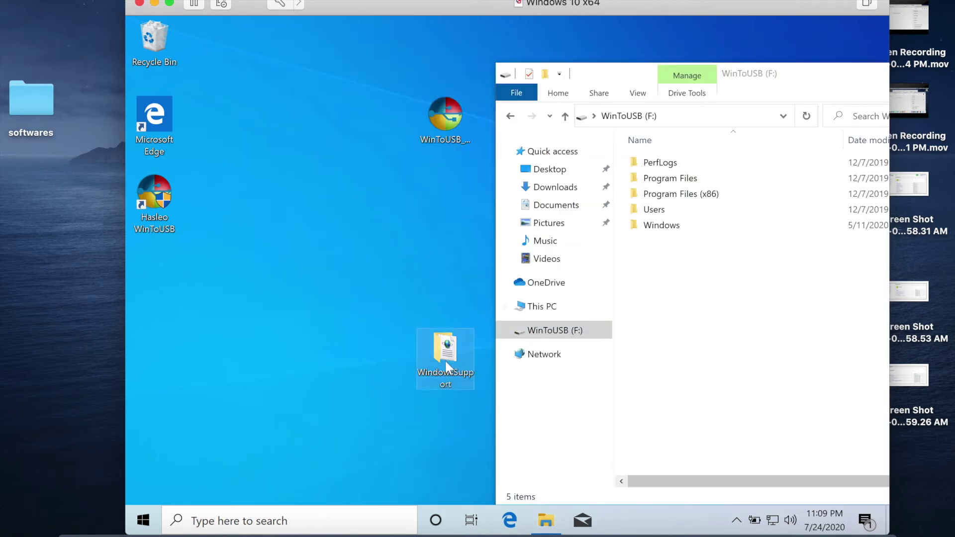
{"action": "left_click_drag", "start_coordinate": [445, 359], "coordinate": [764, 303]}
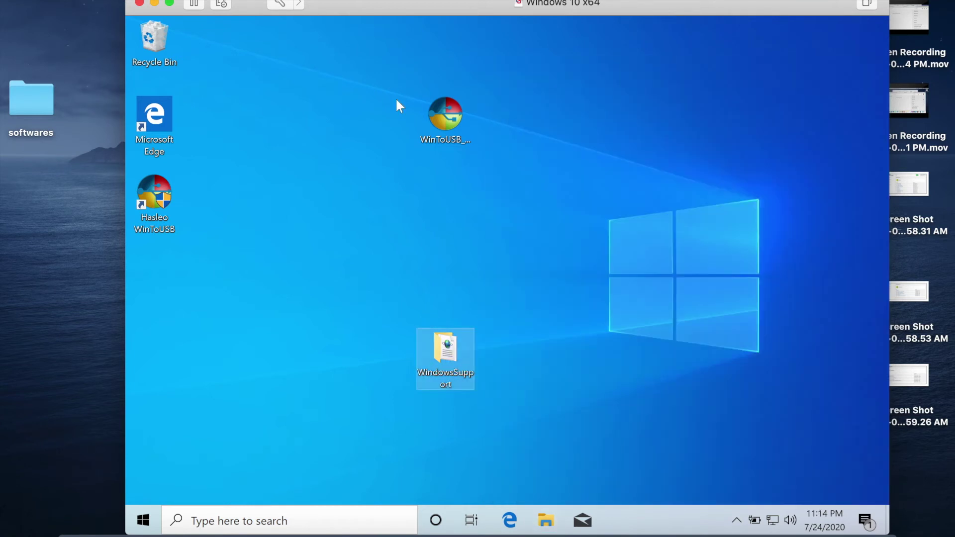
Shut down the Windows VM, close its window, and decline using the drive for Time Machine
{"action": "left_click", "coordinate": [258, 0]}
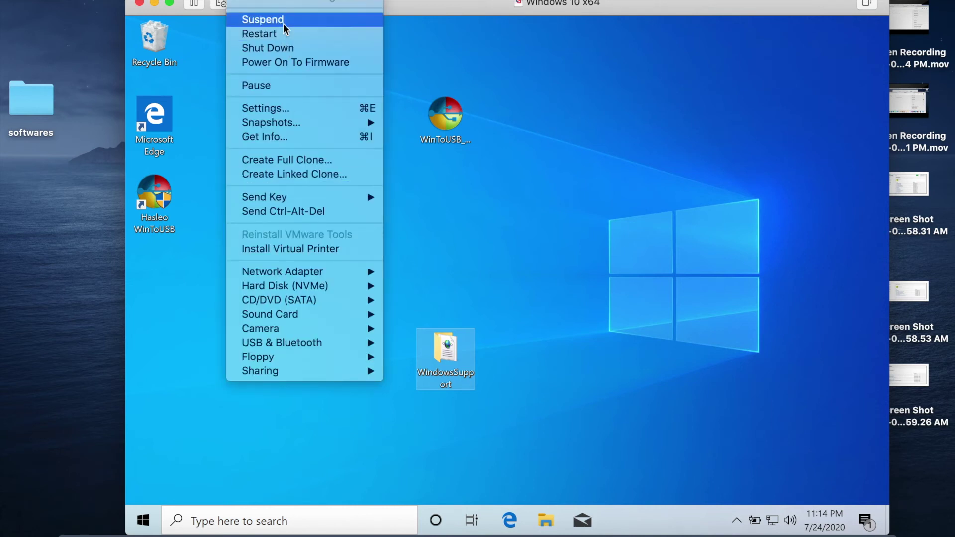
{"action": "left_click", "coordinate": [280, 46]}
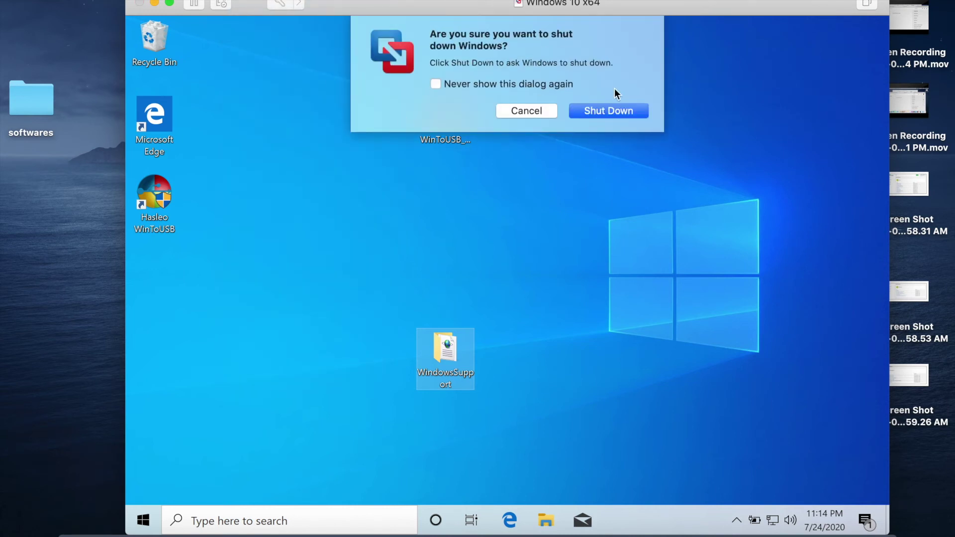
{"action": "left_click", "coordinate": [605, 112]}
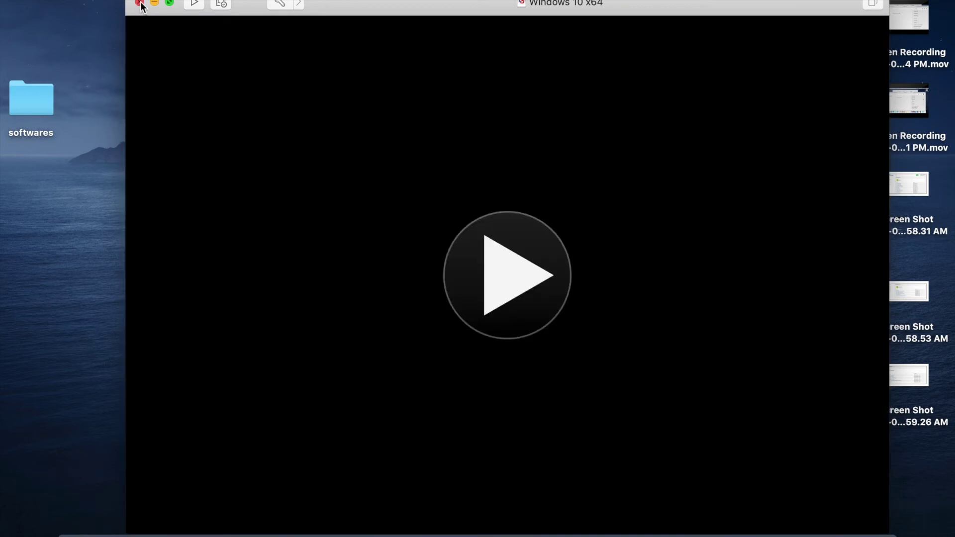
{"action": "left_click", "coordinate": [141, 4]}
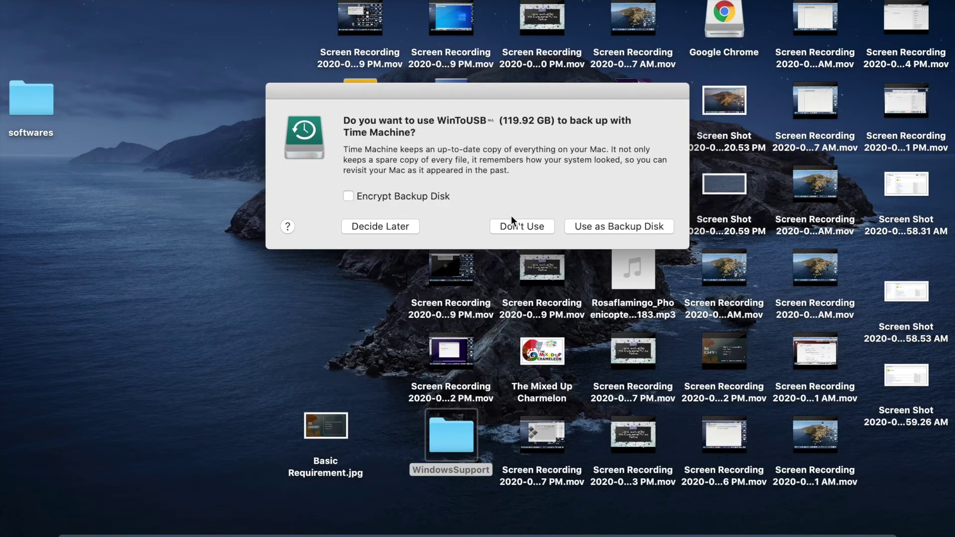
{"action": "left_click", "coordinate": [522, 226]}
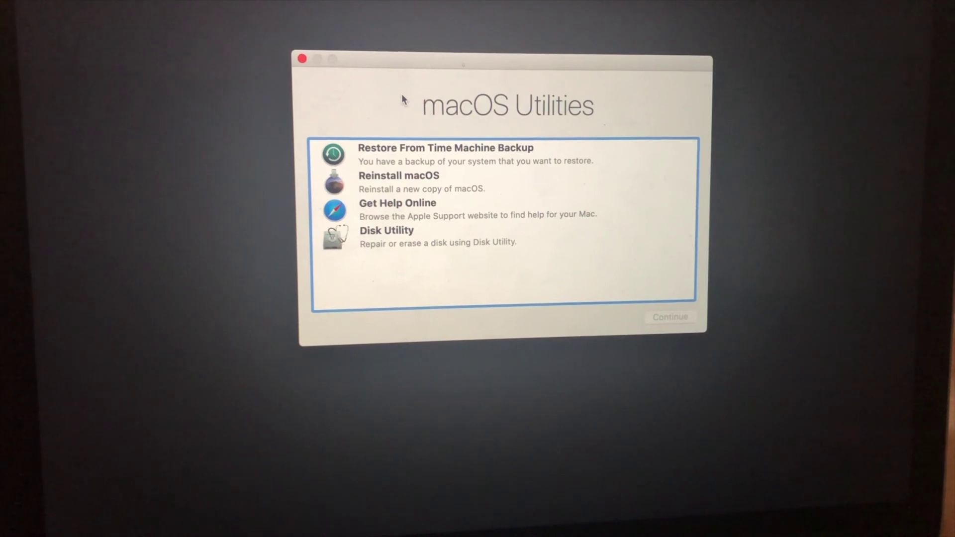
In Recovery's Startup Disk, select the WinToUSB Windows volume and restart into it
{"action": "left_click", "coordinate": [302, 57]}
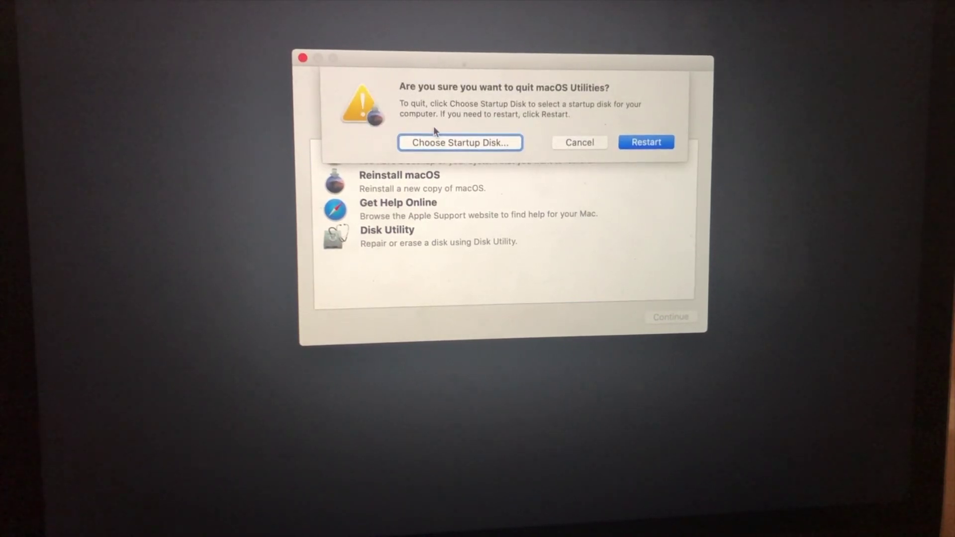
{"action": "left_click", "coordinate": [459, 143]}
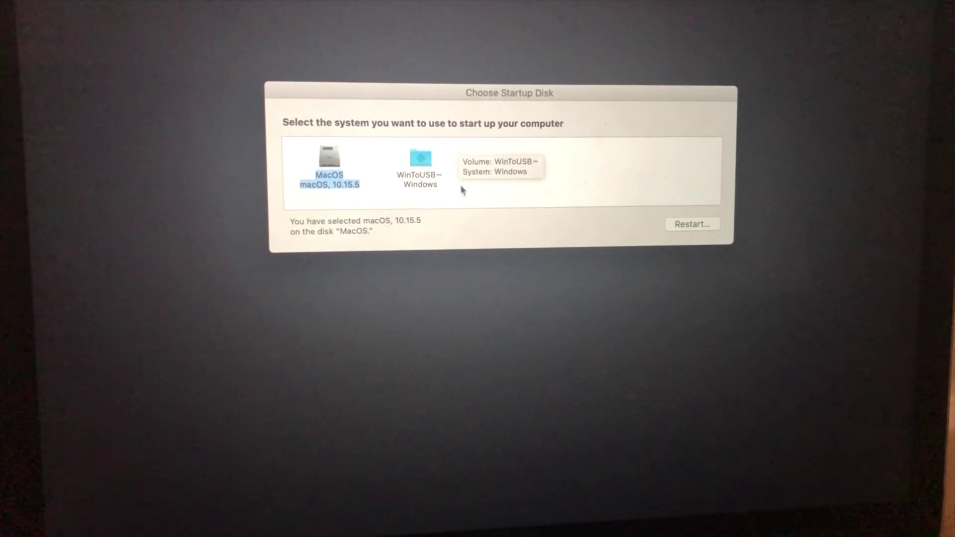
{"action": "left_click", "coordinate": [416, 160]}
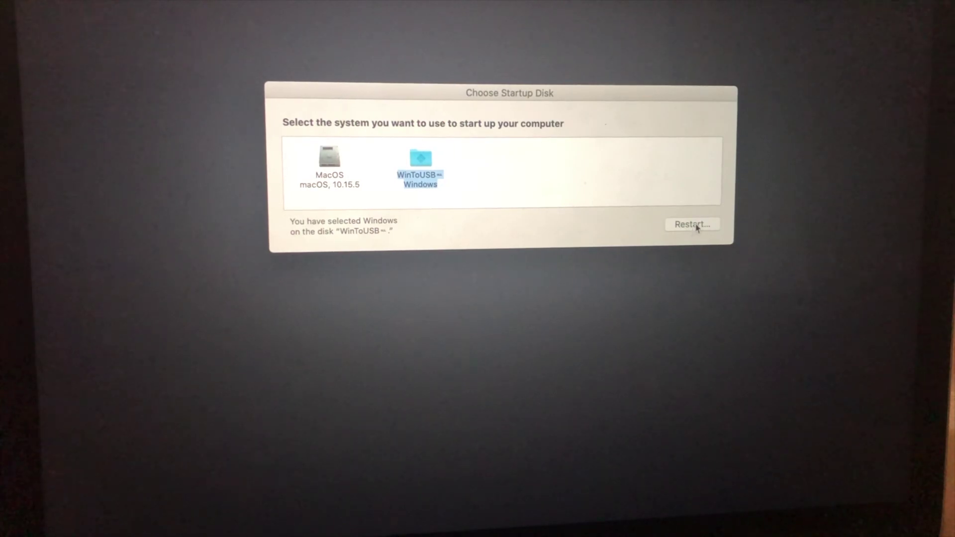
{"action": "left_click", "coordinate": [692, 225]}
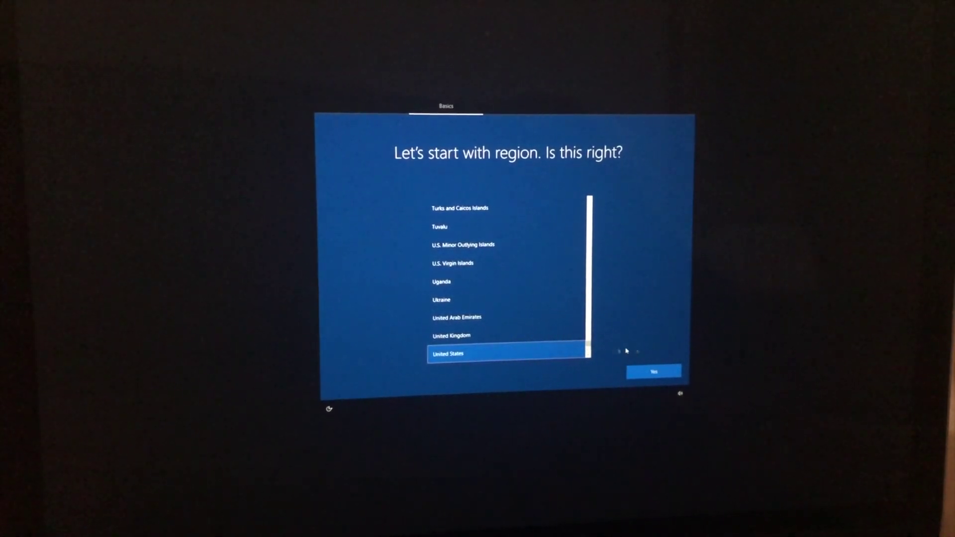
Choose United States region and US keyboard, skip a second layout, and continue with limited offline setup
{"action": "left_click", "coordinate": [662, 375]}
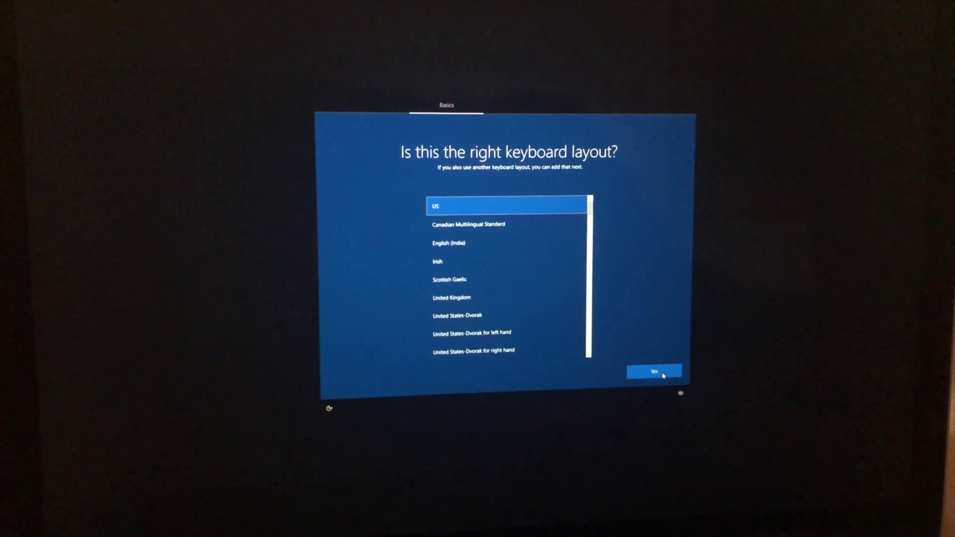
{"action": "left_click", "coordinate": [662, 375]}
{"action": "left_click", "coordinate": [661, 375]}
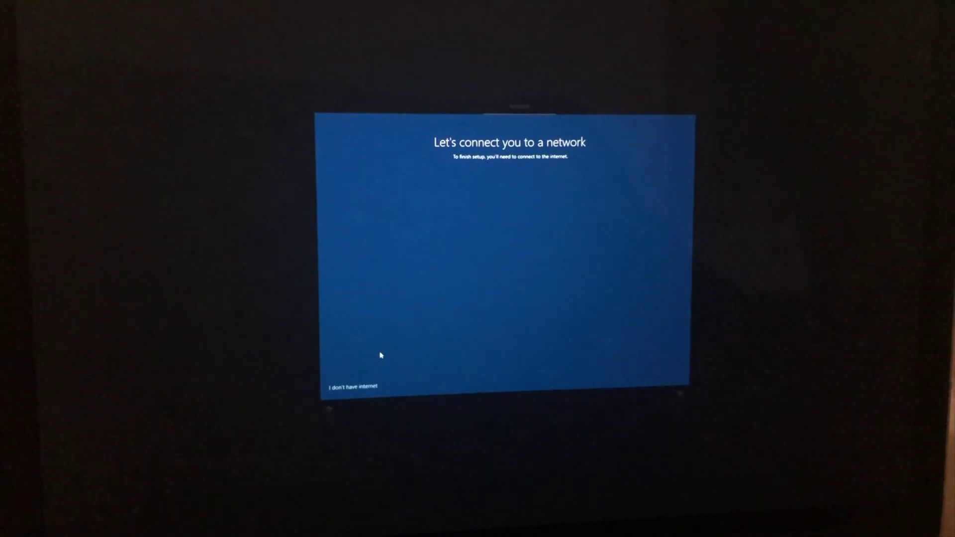
{"action": "left_click", "coordinate": [358, 387]}
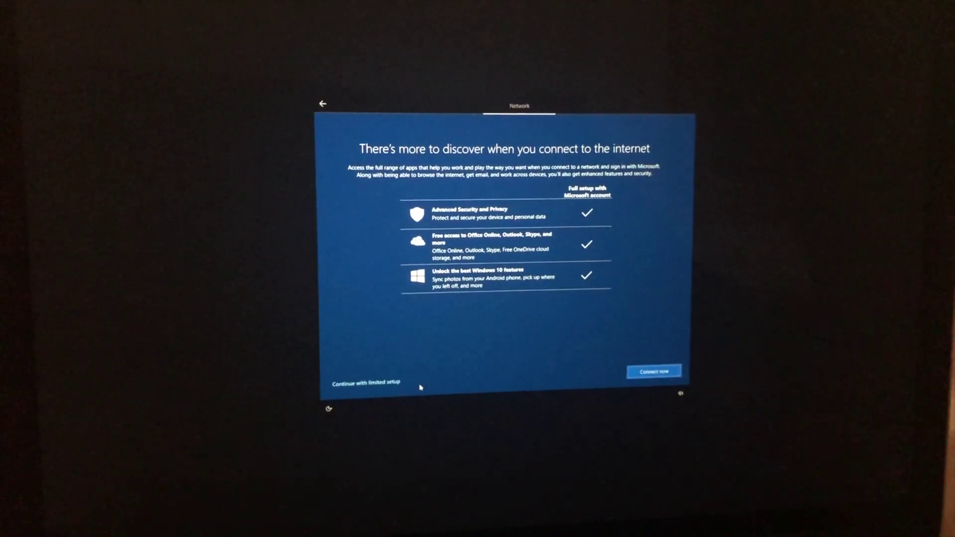
{"action": "left_click", "coordinate": [385, 384]}
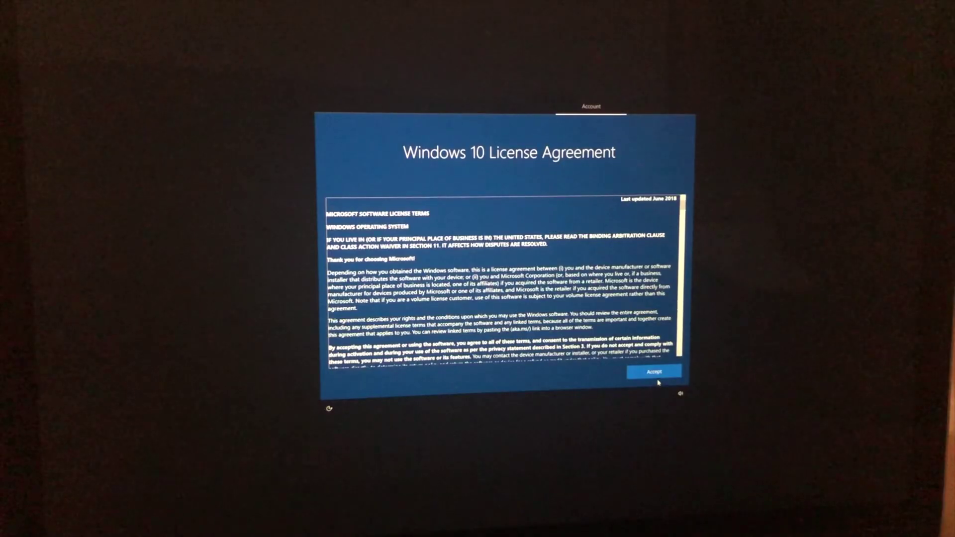
Accept the license, set the local account name and password, and accept privacy, activity history and Cortana
{"action": "left_click", "coordinate": [658, 373]}
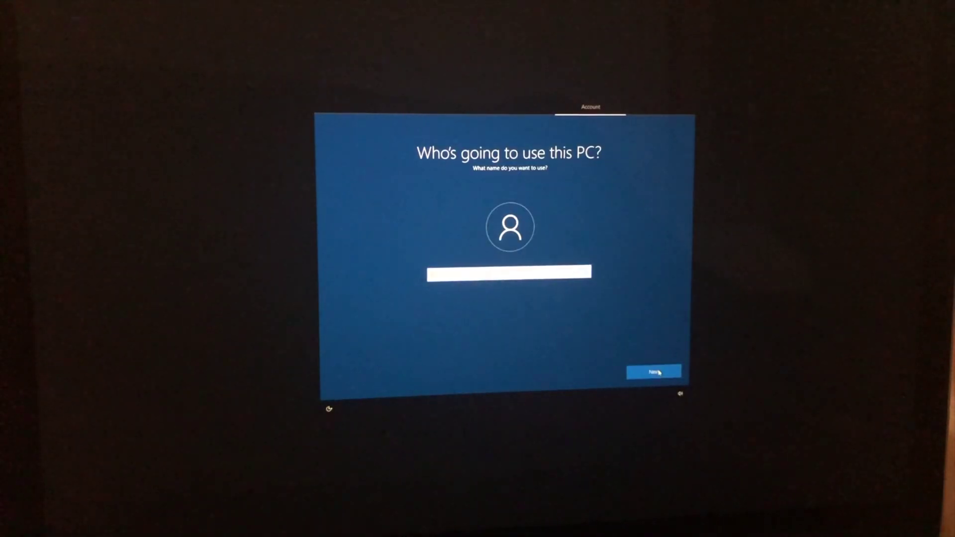
{"action": "left_click", "coordinate": [670, 377]}
{"action": "left_click", "coordinate": [671, 378]}
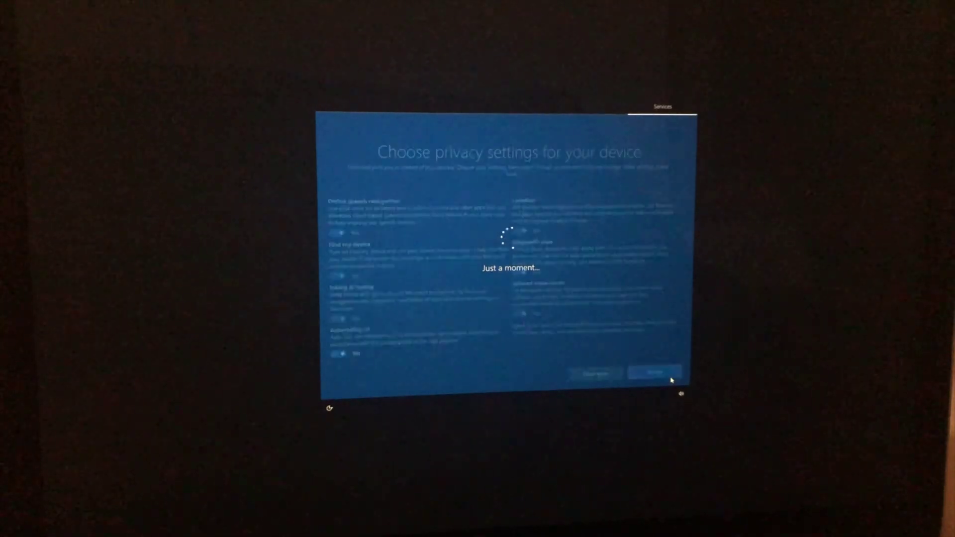
{"action": "left_click", "coordinate": [671, 375]}
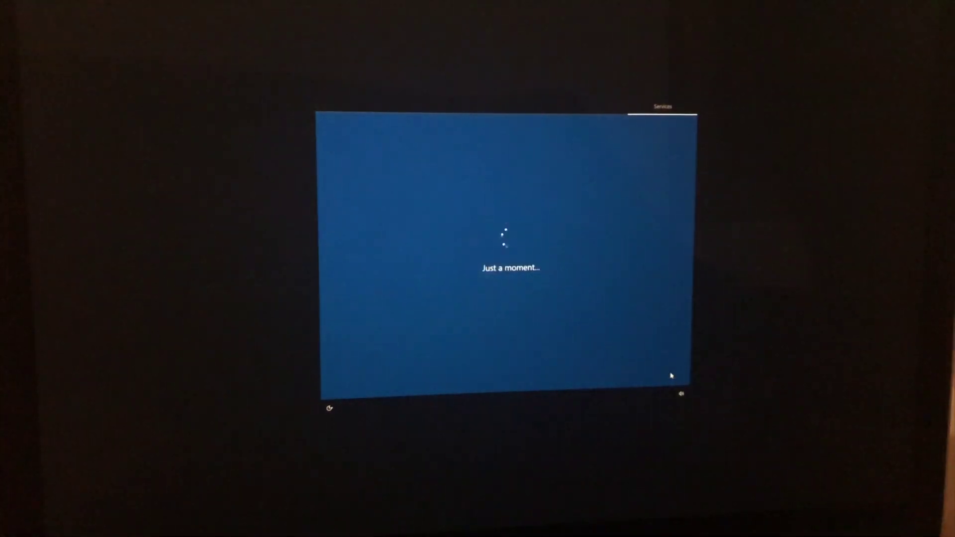
{"action": "left_click", "coordinate": [670, 375]}
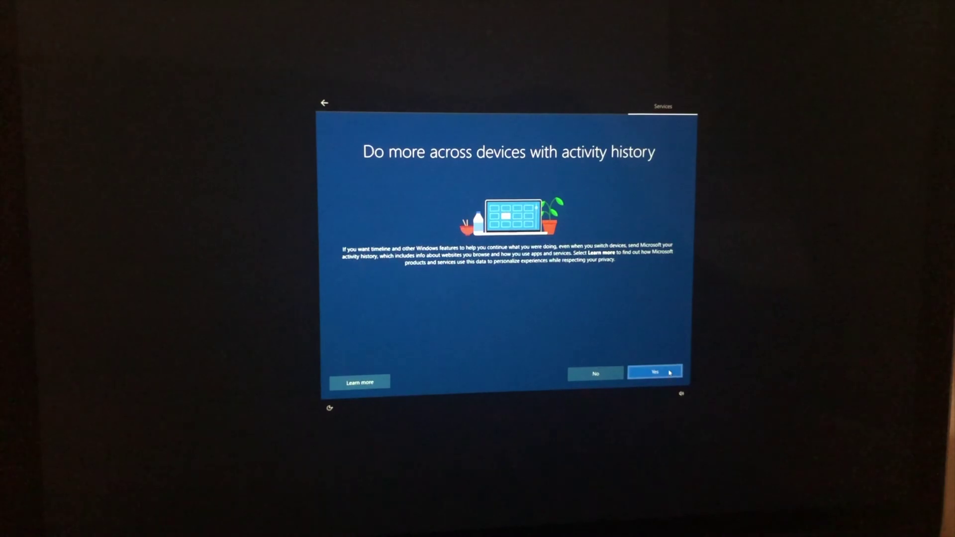
{"action": "left_click", "coordinate": [668, 373]}
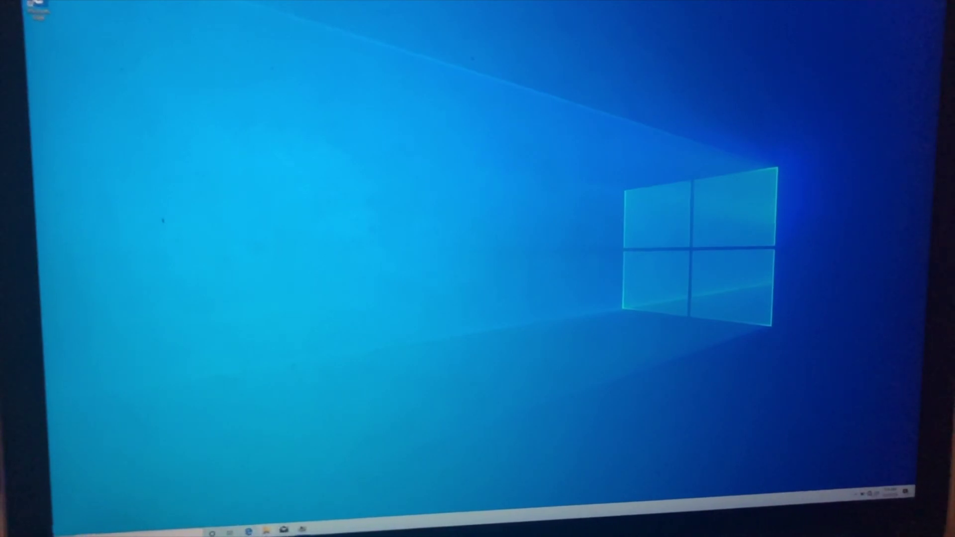
Run Setup from C:\WindowsSupport\BootCamp and approve its permission prompt
{"action": "left_click", "coordinate": [266, 530]}
{"action": "left_click", "coordinate": [344, 288]}
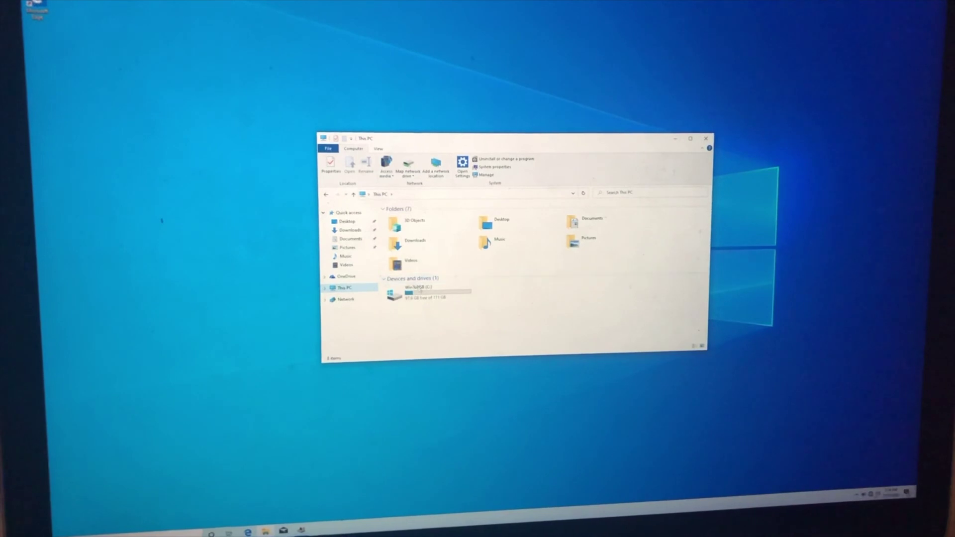
{"action": "double_click", "coordinate": [424, 296]}
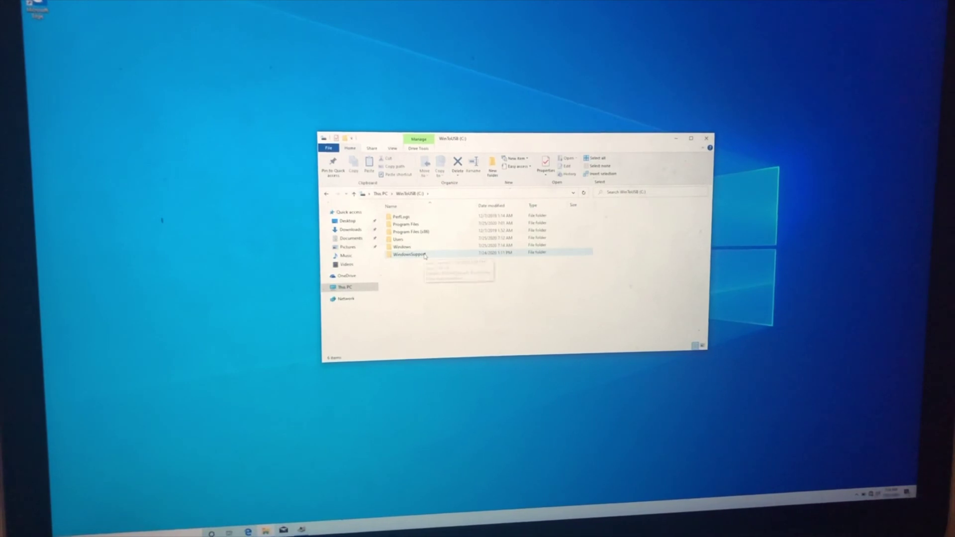
{"action": "double_click", "coordinate": [424, 255]}
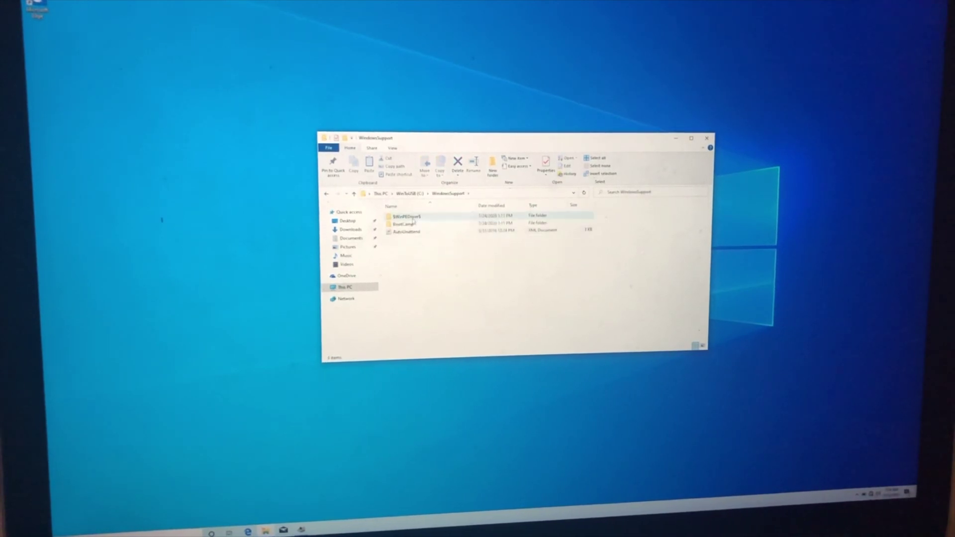
{"action": "double_click", "coordinate": [410, 224]}
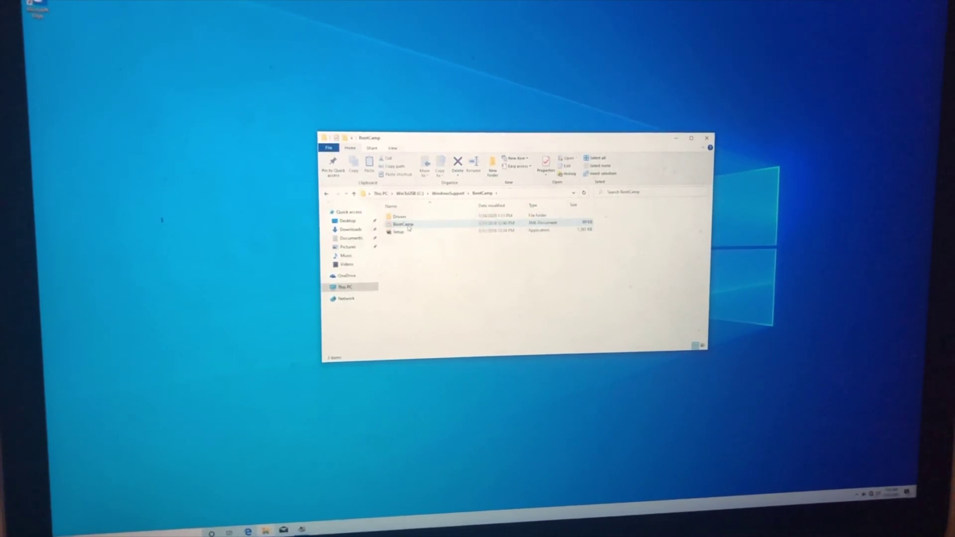
{"action": "double_click", "coordinate": [399, 232]}
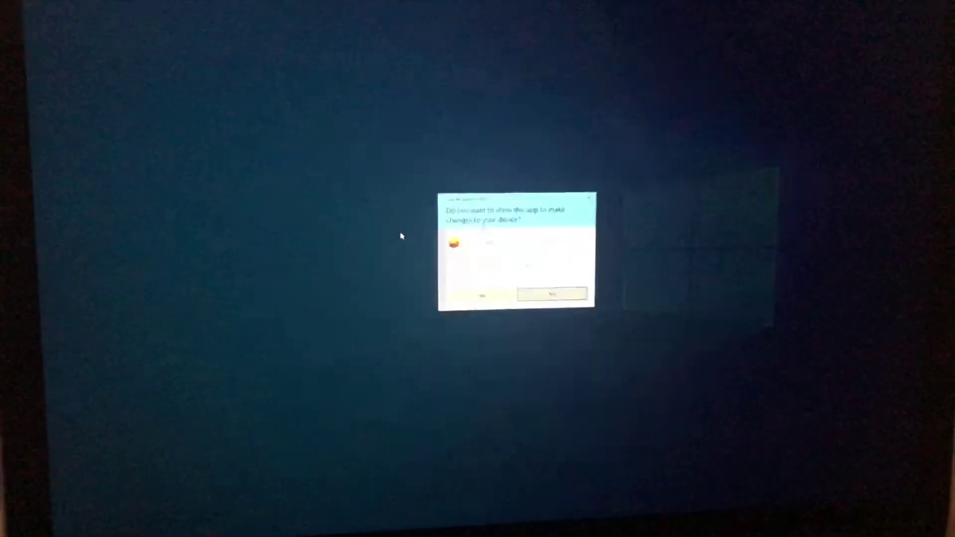
{"action": "left_click", "coordinate": [480, 301]}
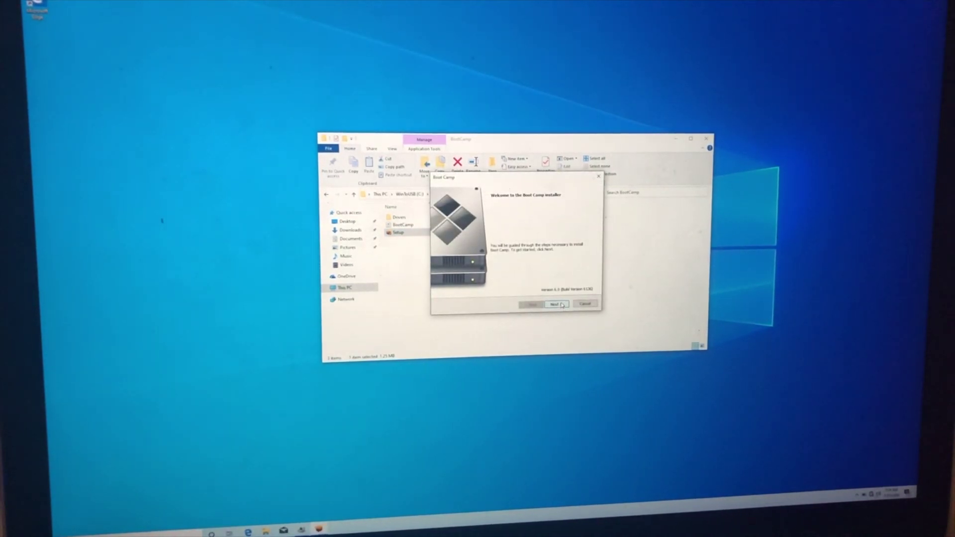
Accept the Boot Camp license, install Boot Camp, finish, and agree to restart Windows
{"action": "left_click", "coordinate": [561, 306]}
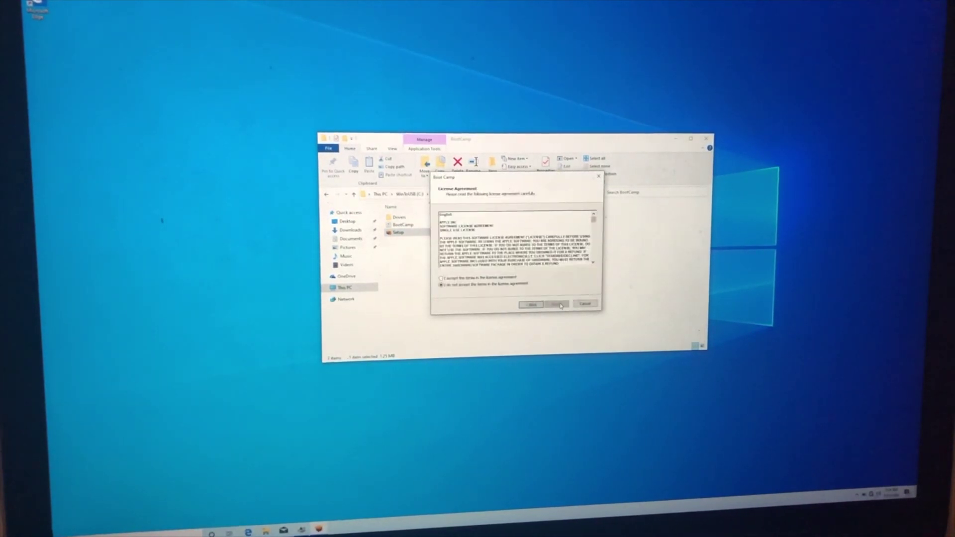
{"action": "left_click", "coordinate": [504, 280]}
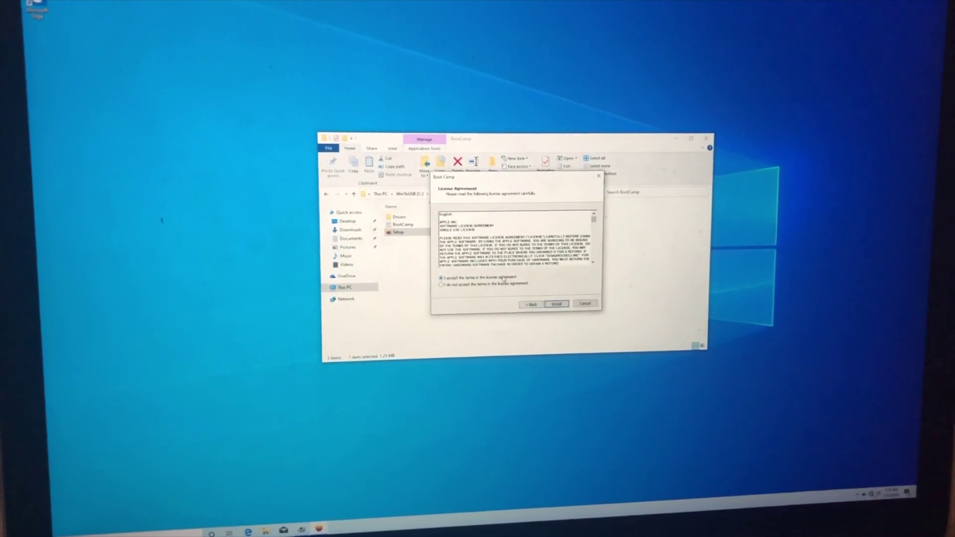
{"action": "left_click", "coordinate": [557, 304]}
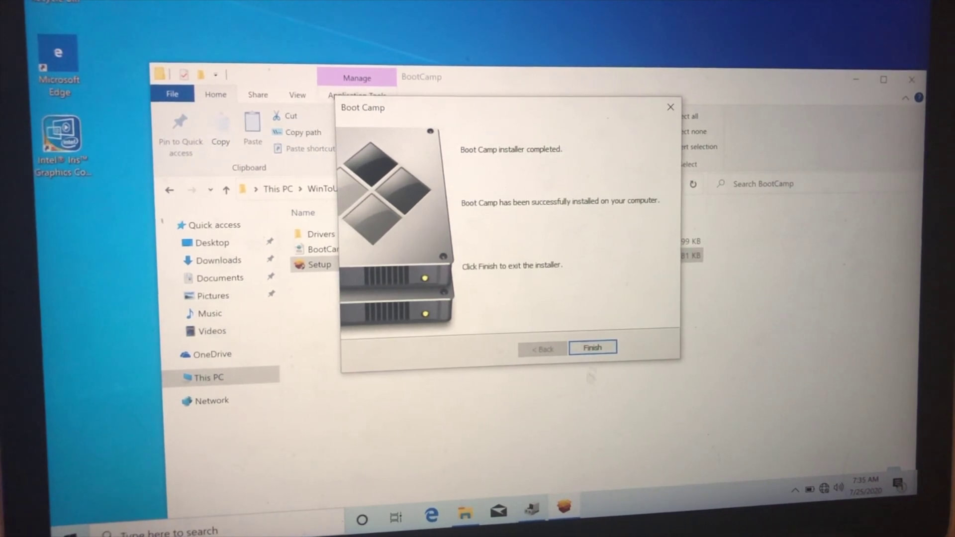
{"action": "left_click", "coordinate": [592, 347]}
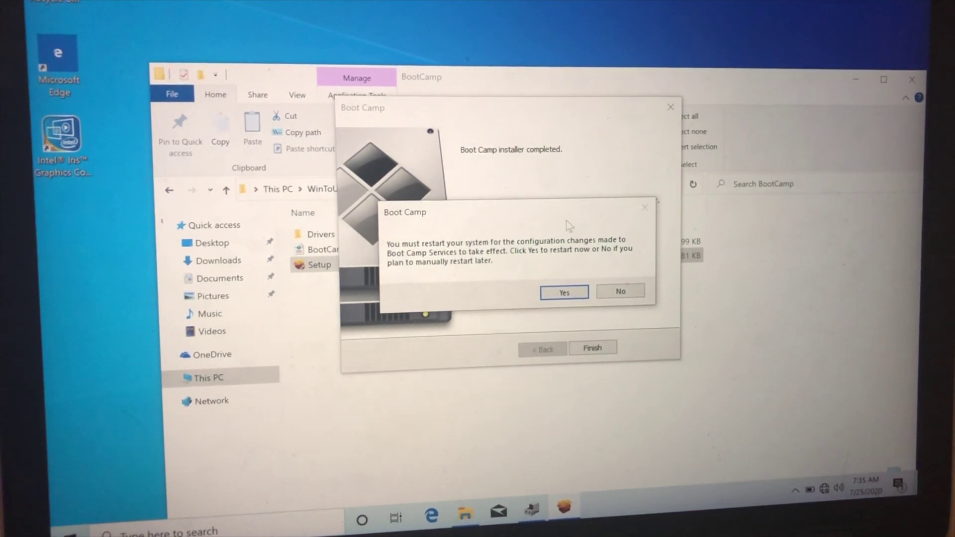
{"action": "key", "text": "Return"}
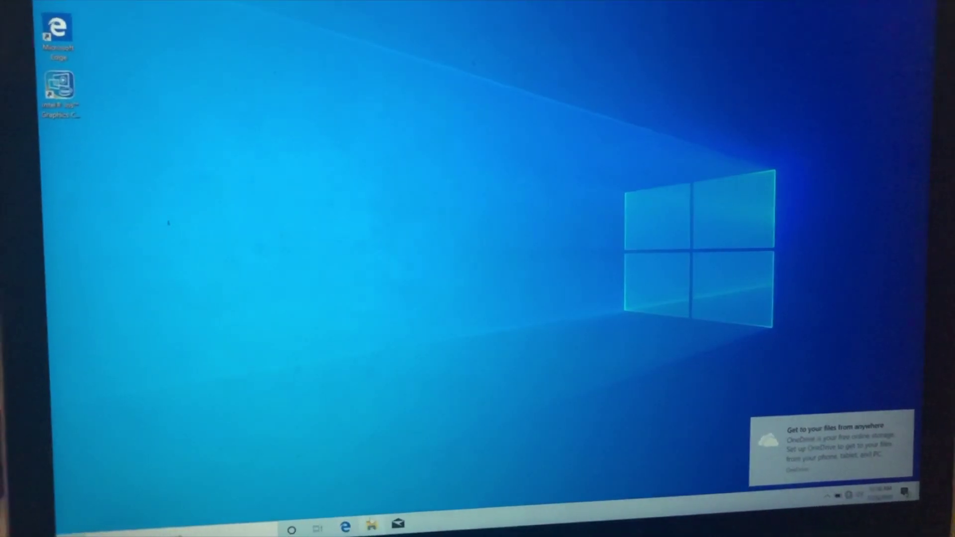
Open Device Manager from This PC's Properties in File Explorer
{"action": "key", "text": "super+e"}
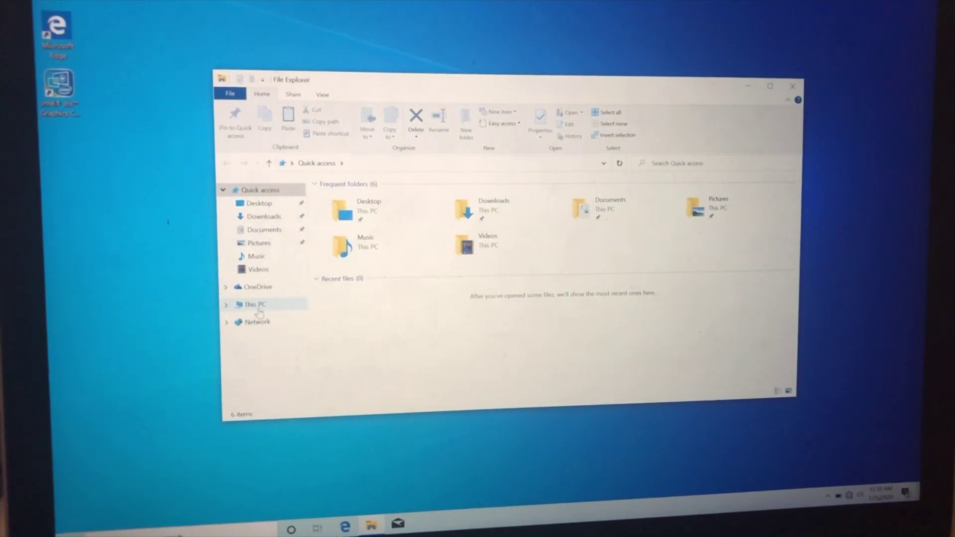
{"action": "right_click", "coordinate": [259, 312]}
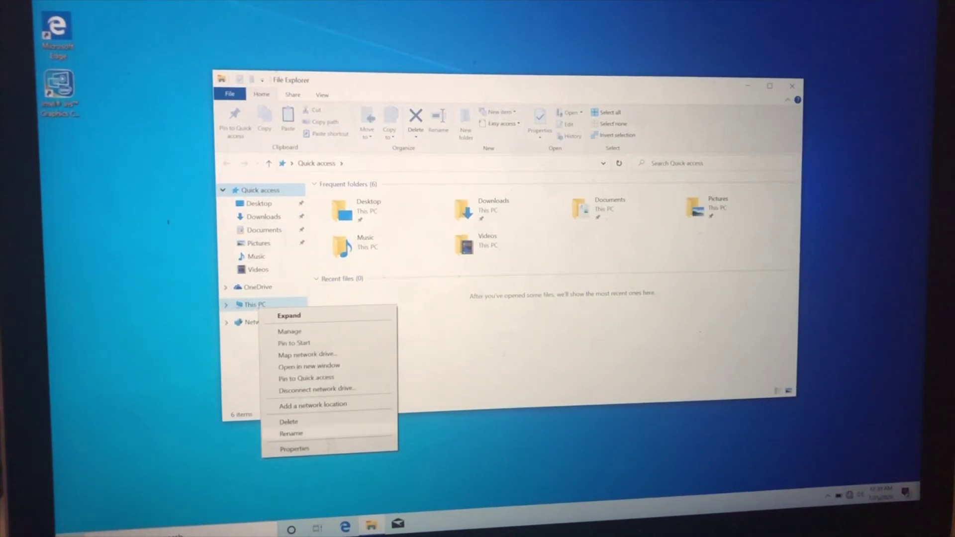
{"action": "left_click", "coordinate": [331, 448]}
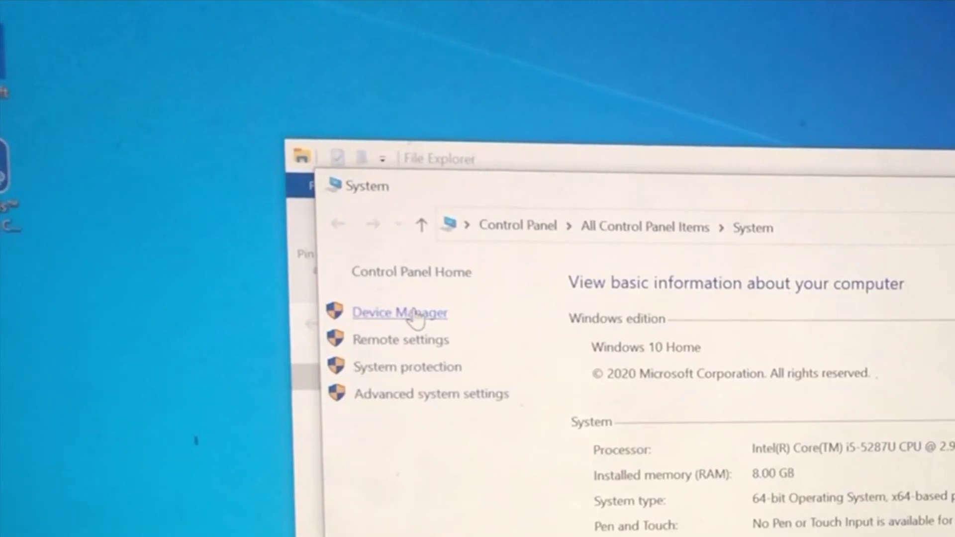
{"action": "left_click", "coordinate": [414, 313]}
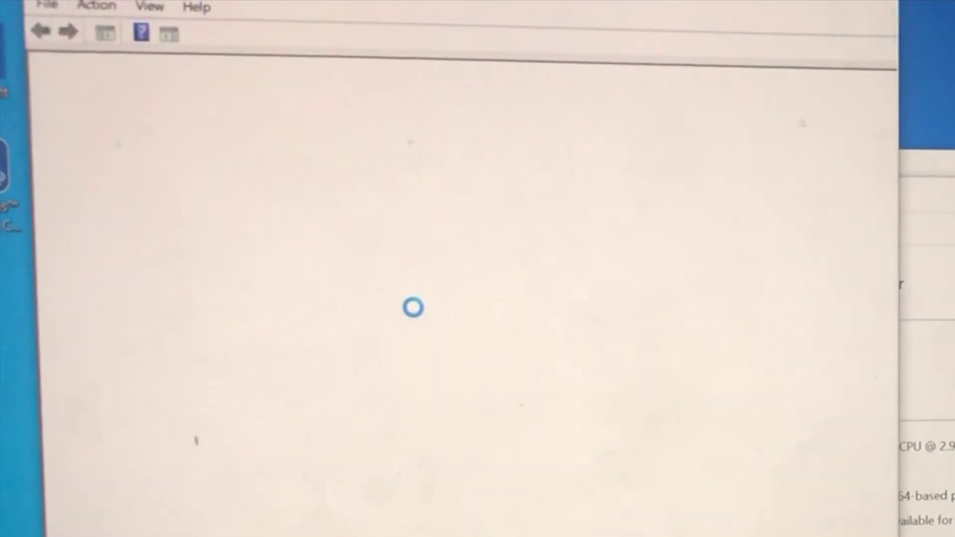